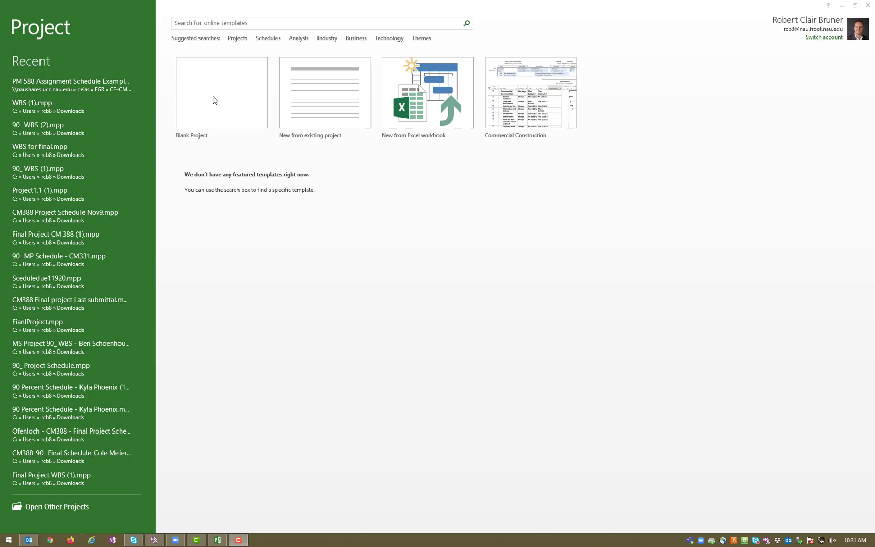
- Create a new blank project
click(213, 100)
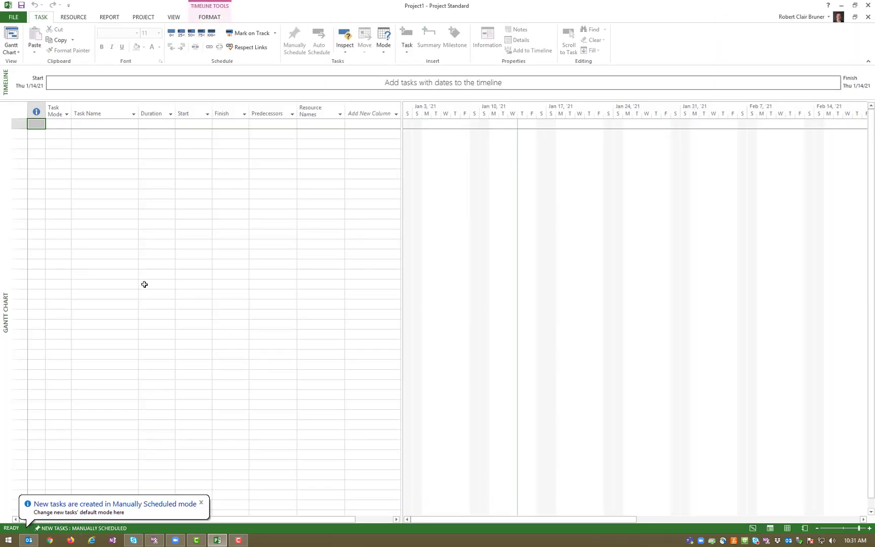
click(135, 276)
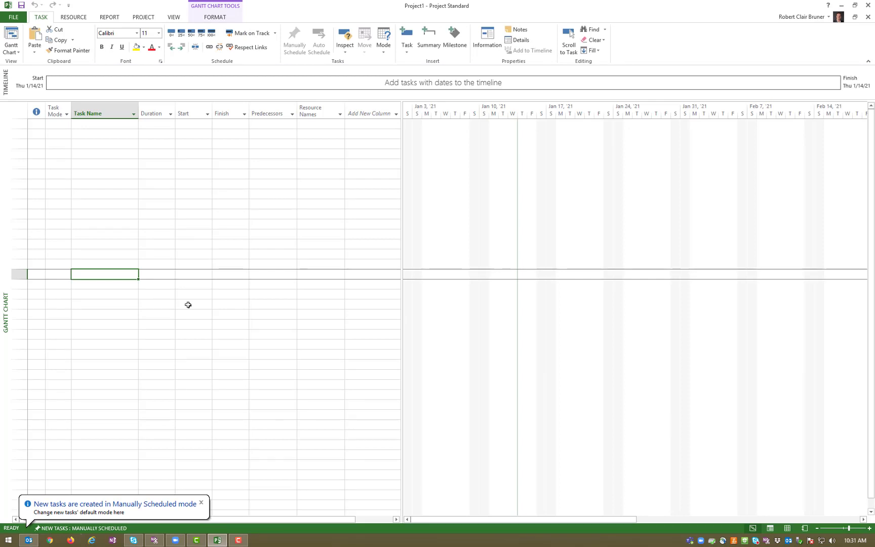
- Set the project's scheduling options so that new tasks are created as Auto Scheduled
click(14, 18)
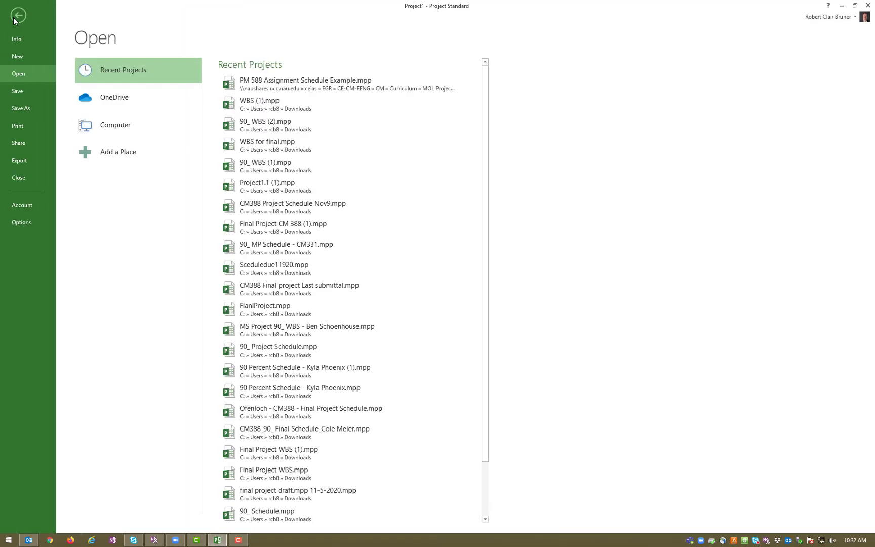
click(23, 224)
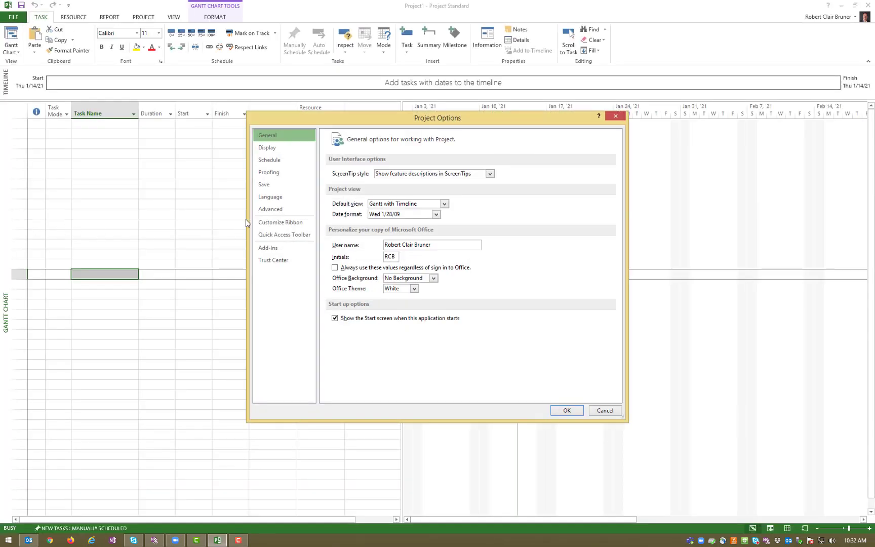
click(270, 160)
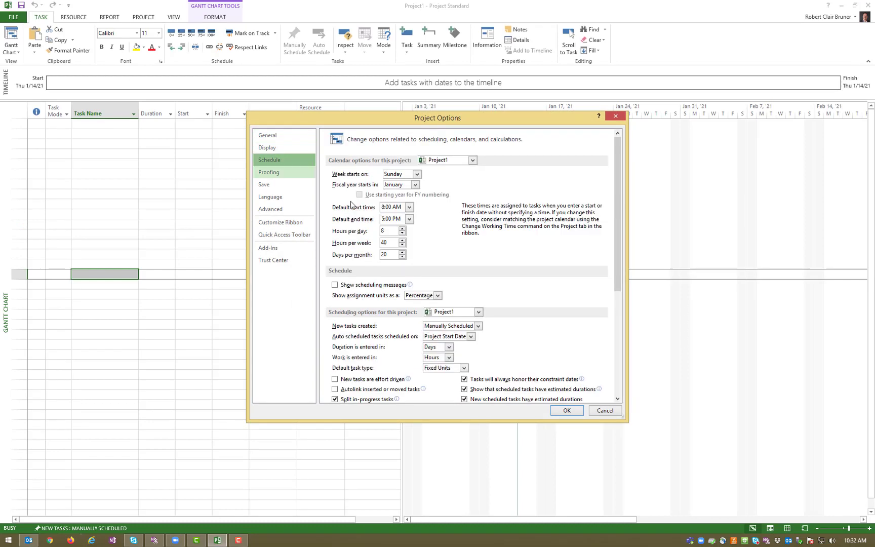
scroll(507, 281, down, 5)
scroll(506, 281, down, 4)
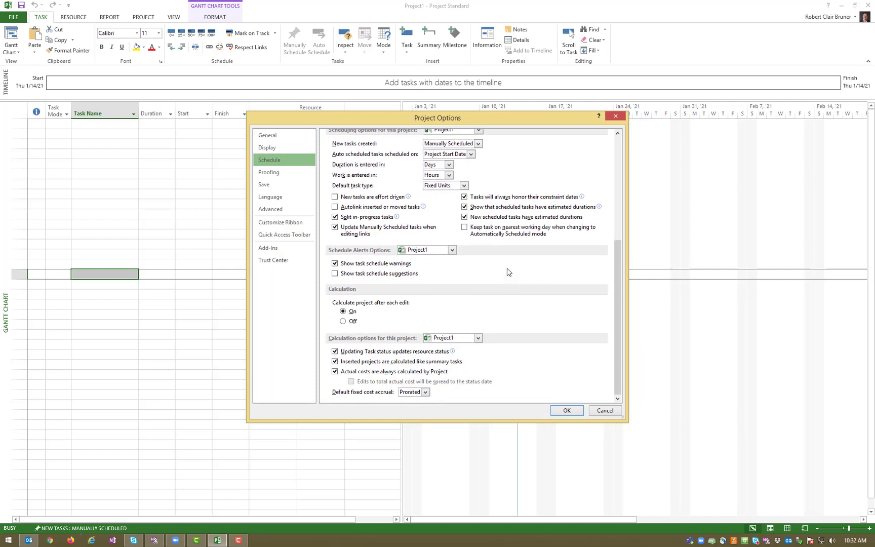
scroll(509, 272, up, 3)
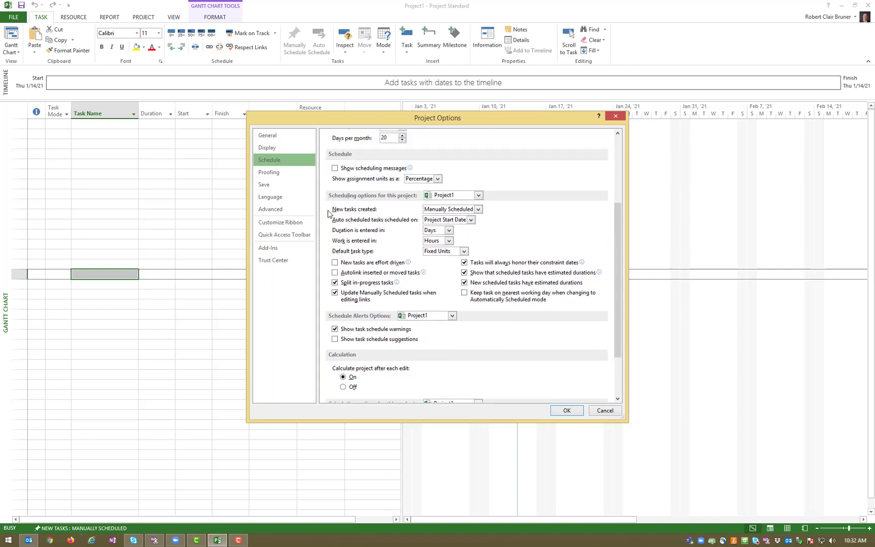
click(477, 211)
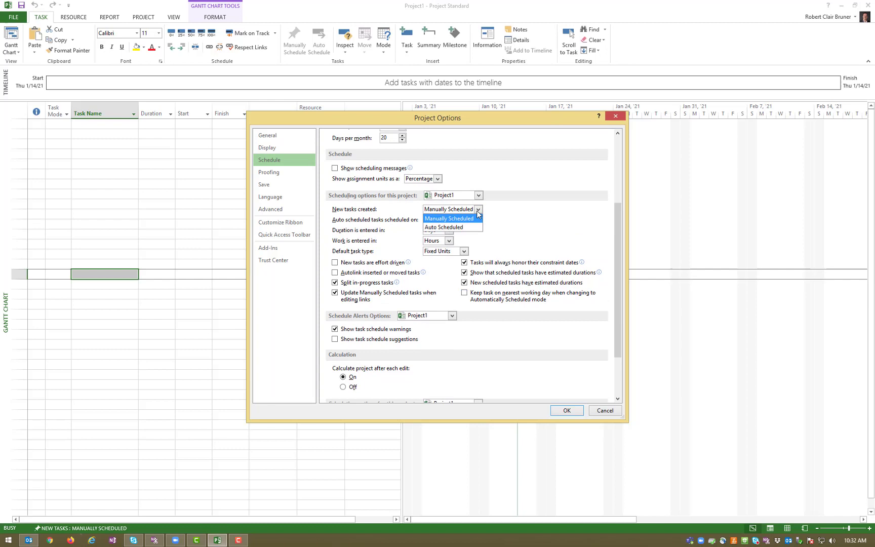
click(444, 227)
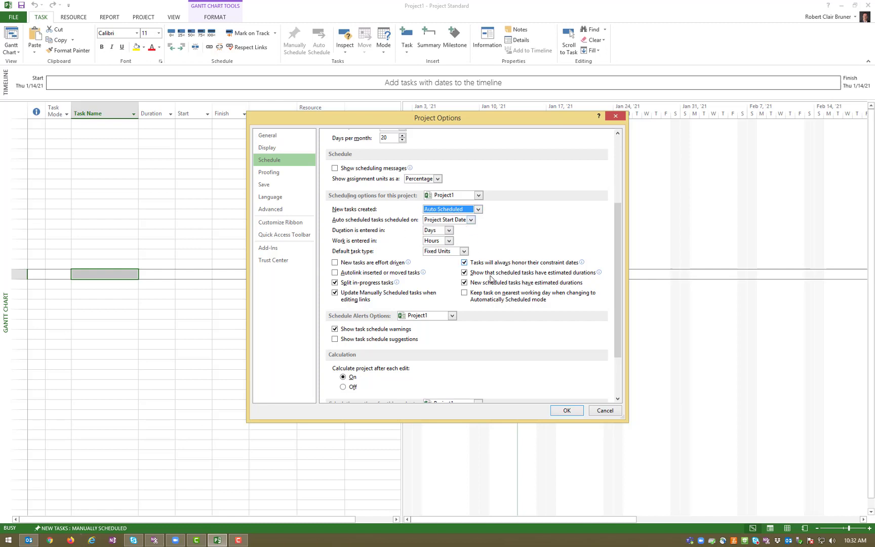
click(567, 410)
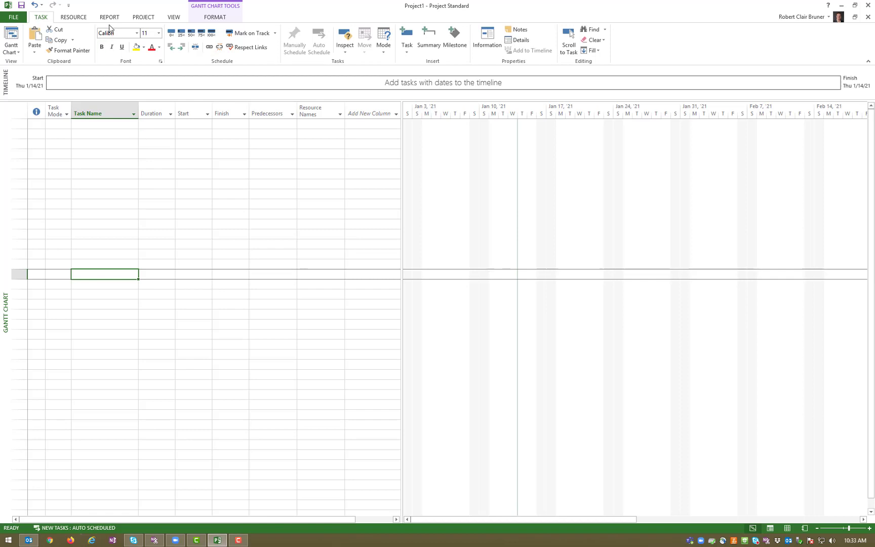
- Set the project start date to Monday, 2/8/21, in the project information
click(141, 17)
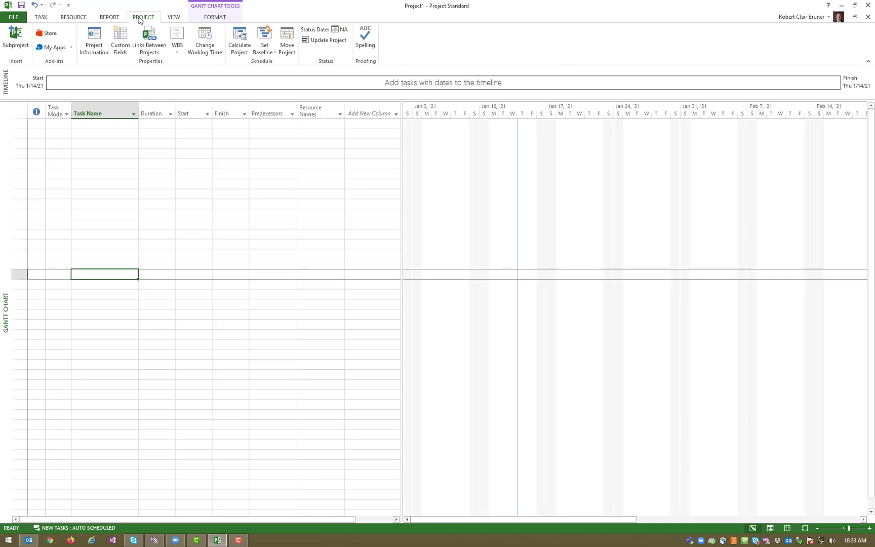
click(94, 46)
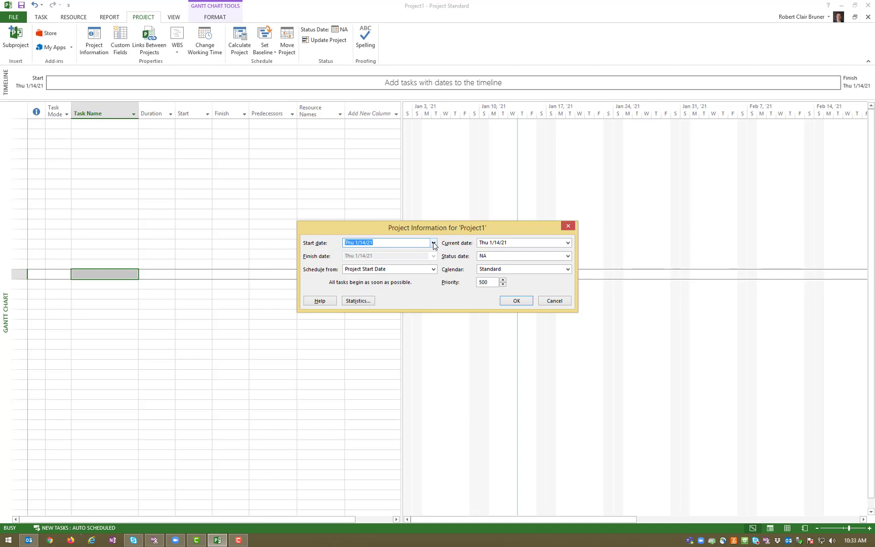
click(433, 243)
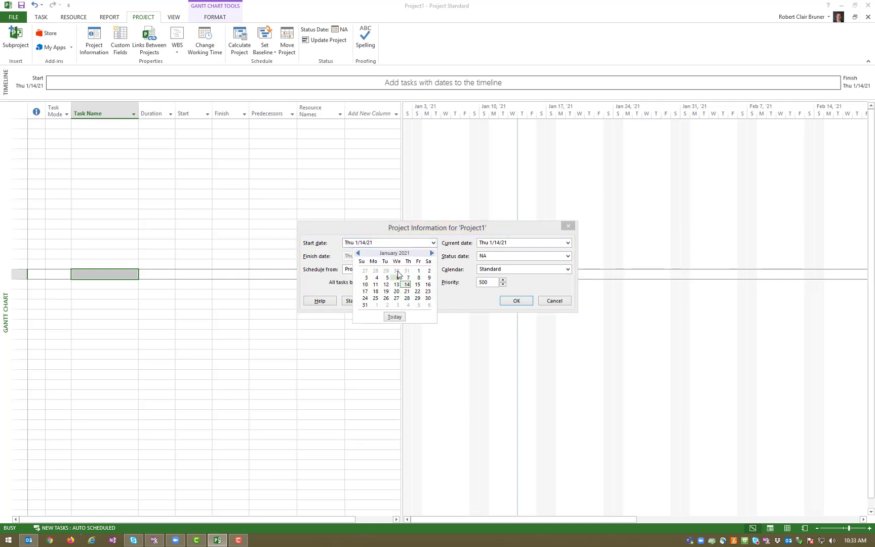
click(431, 253)
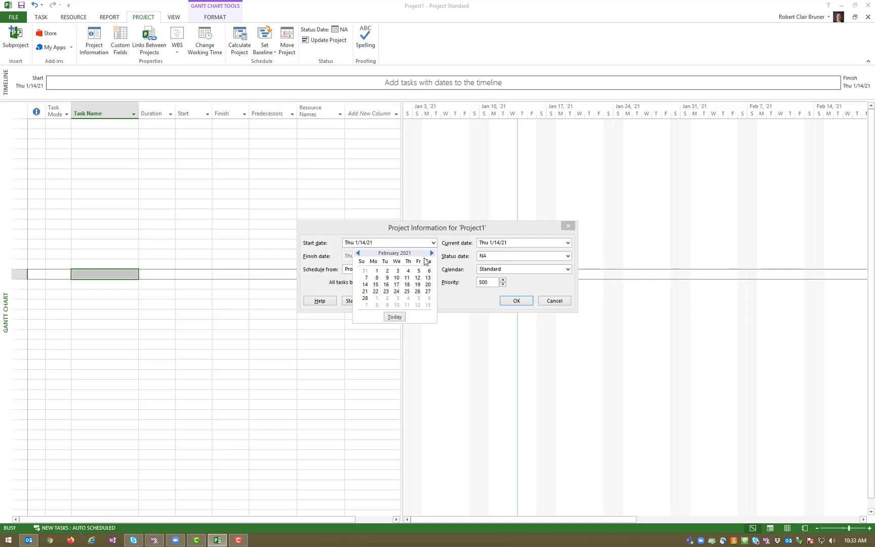
click(377, 278)
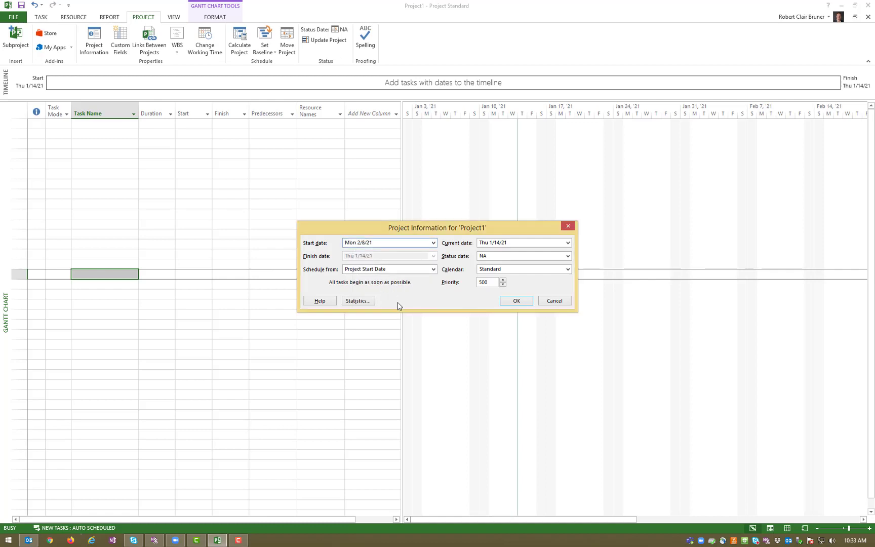
click(517, 302)
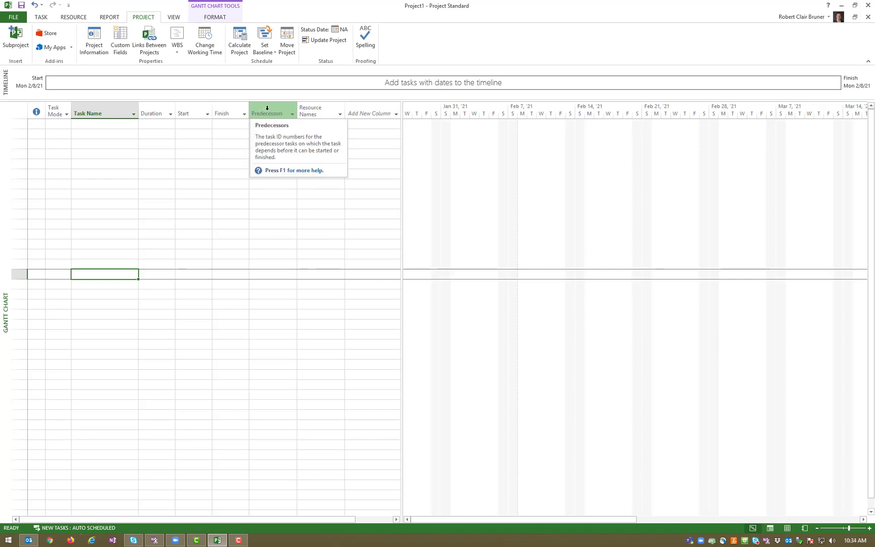
- Add a Successors column to the task table and place it directly after Predecessors
click(397, 119)
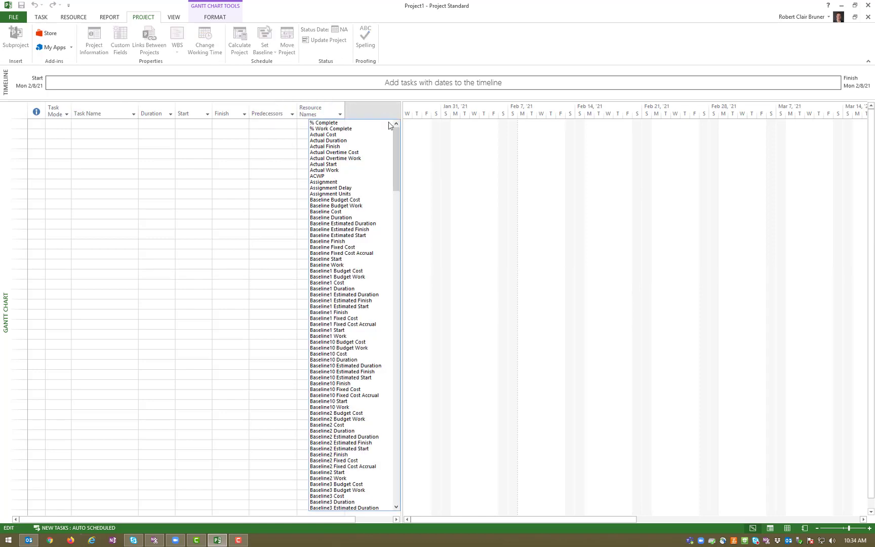
text(Succ)
key(Return)
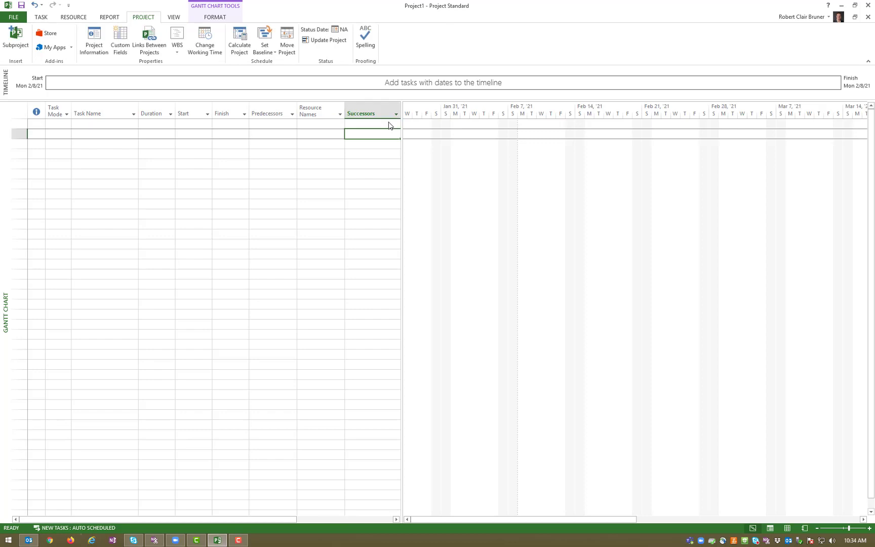
click(364, 110)
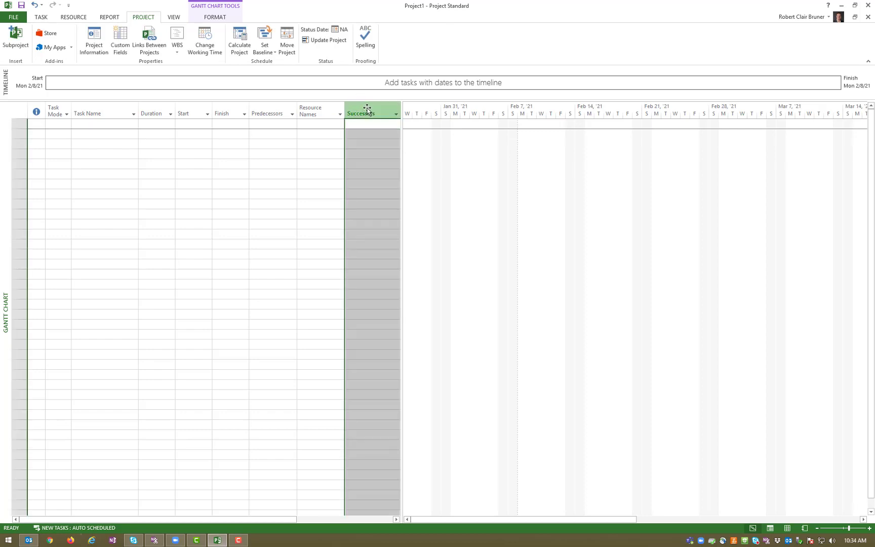
drag(367, 109, 294, 112)
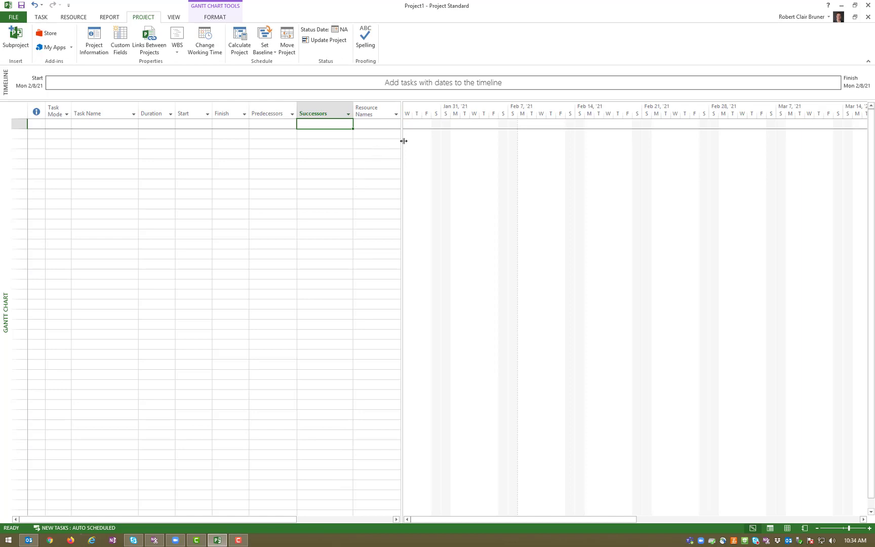
- Widen the table area, add a WBS column and place it directly before Task Name
drag(399, 150, 539, 150)
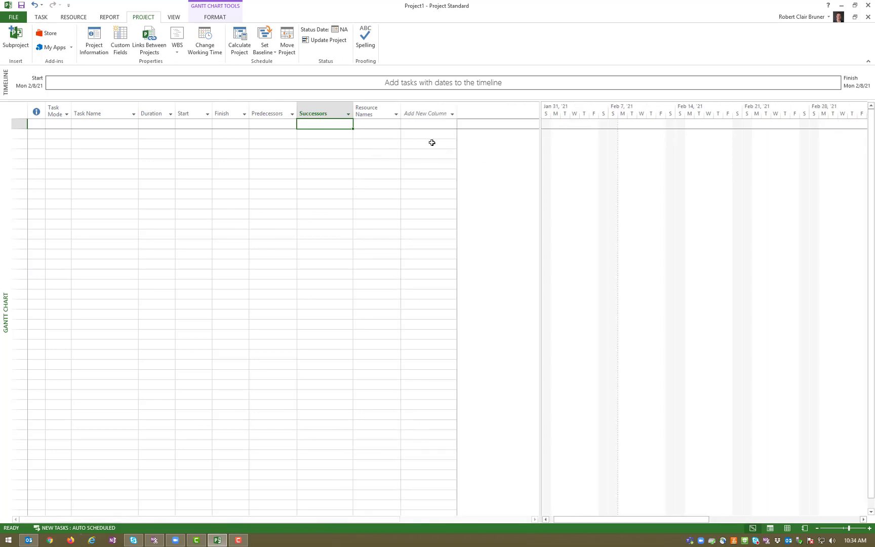
click(452, 115)
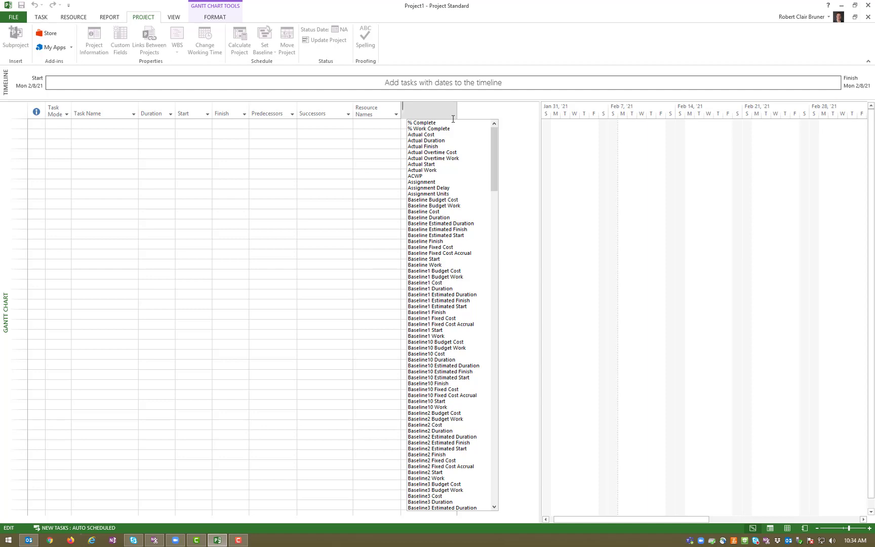
text(WBS)
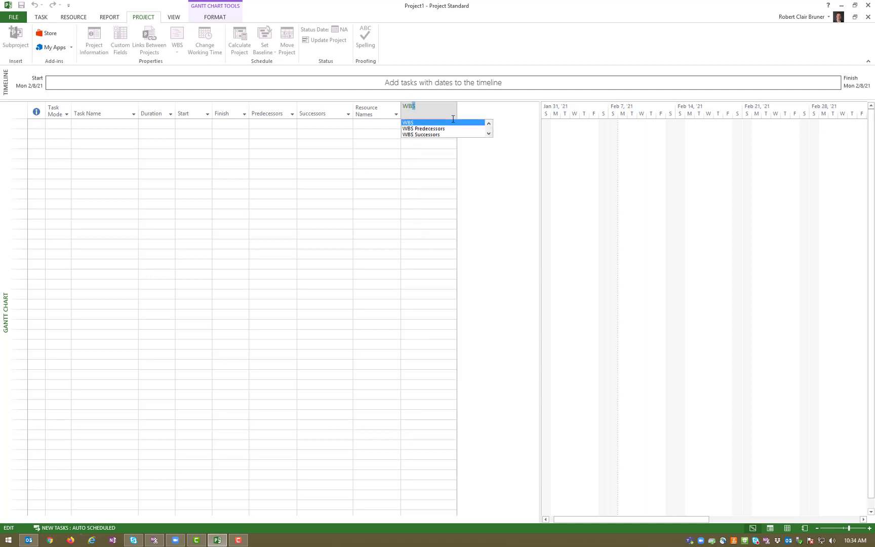
click(417, 123)
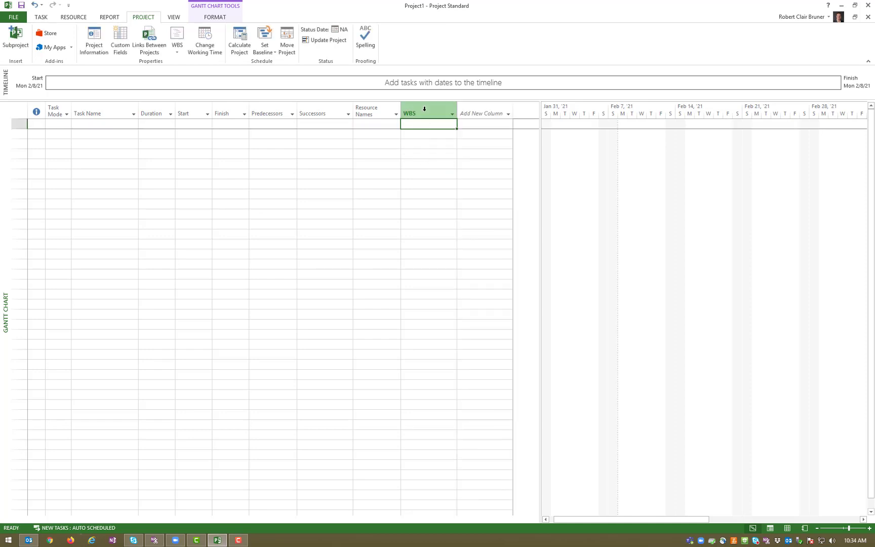
click(424, 112)
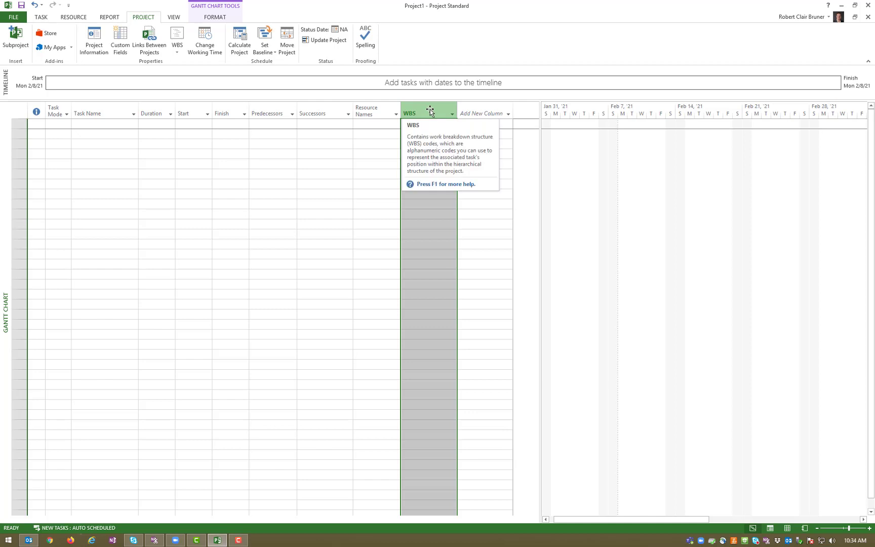
drag(430, 111, 69, 117)
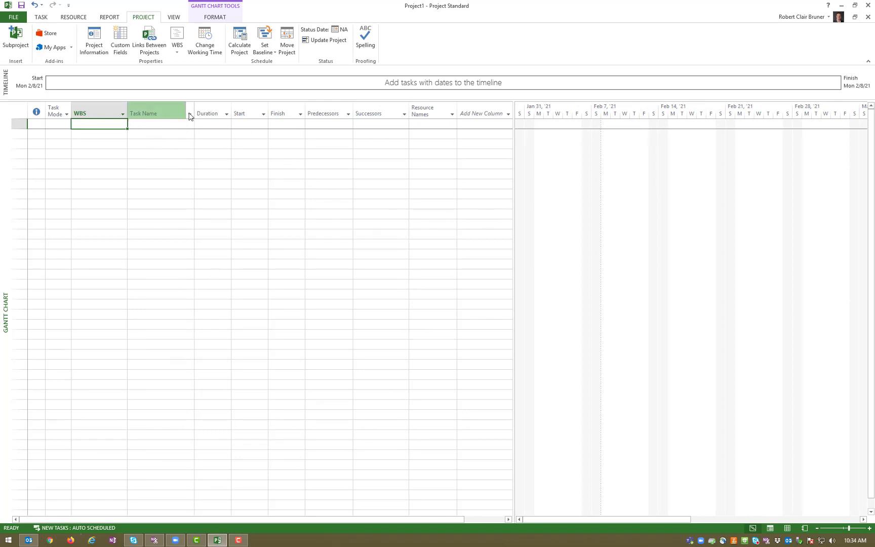
- Widen the Task Name column and narrow the table area to end just after Resource Names
drag(194, 105, 221, 106)
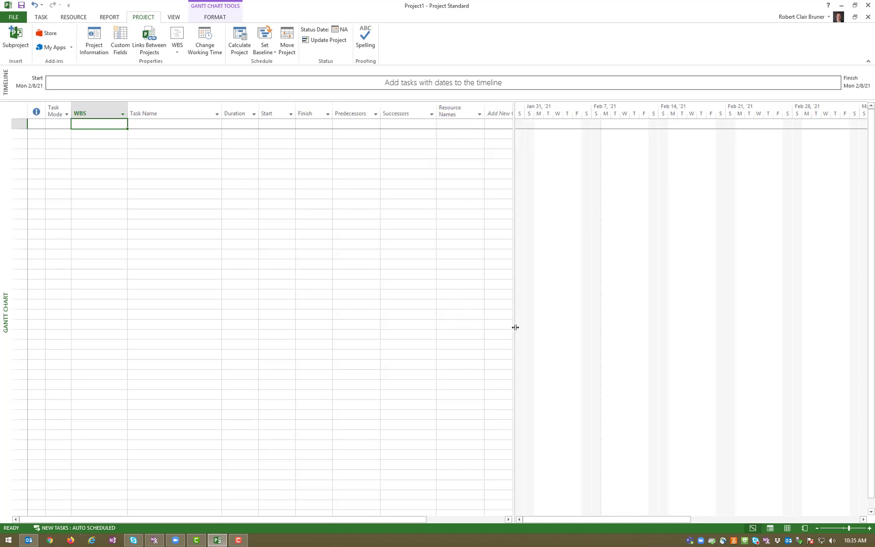
drag(513, 328, 490, 344)
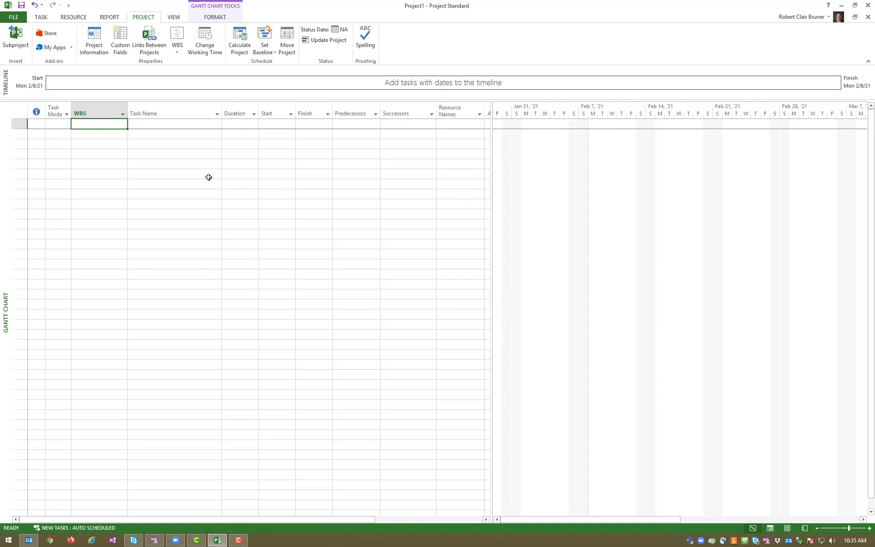
- Enter the first tasks in the table: Project Planning, Plans, City Approval, Permit and Construction
click(147, 124)
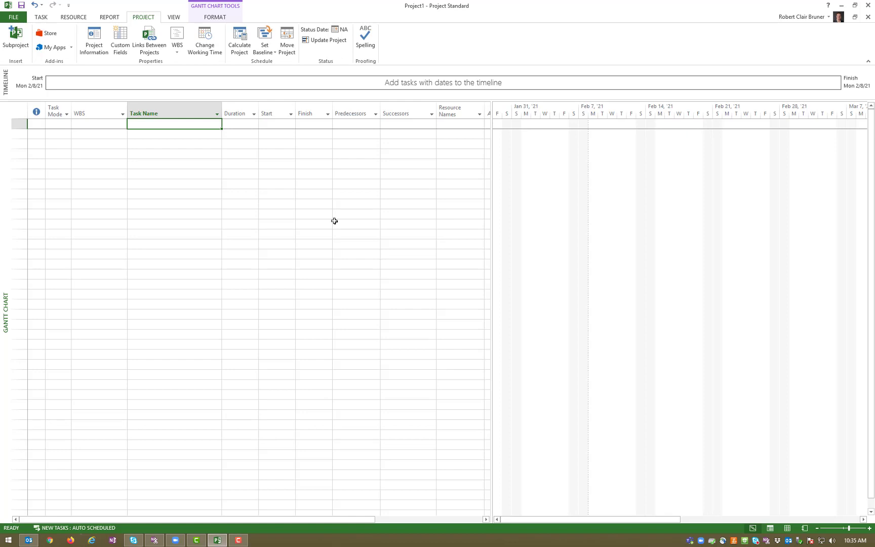
text(Proje)
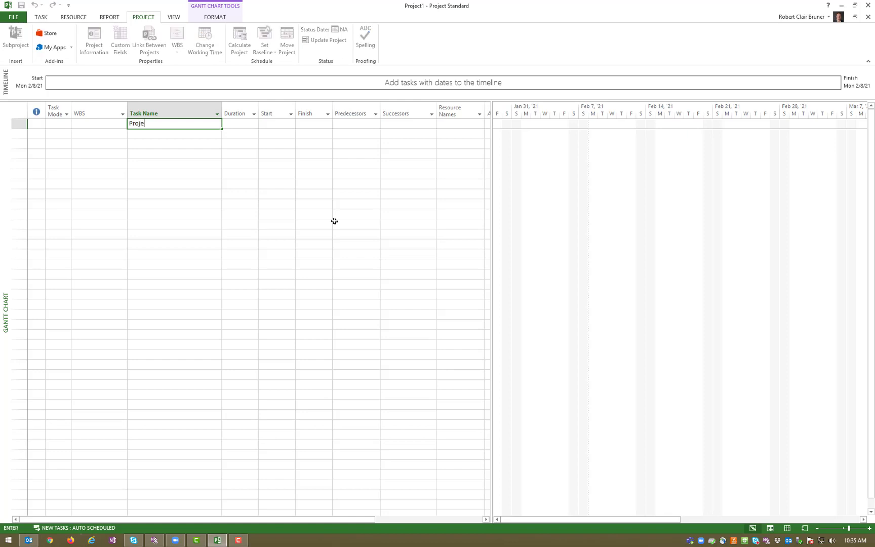
text(ct Planning)
key(Return)
text(Plans)
key(Return)
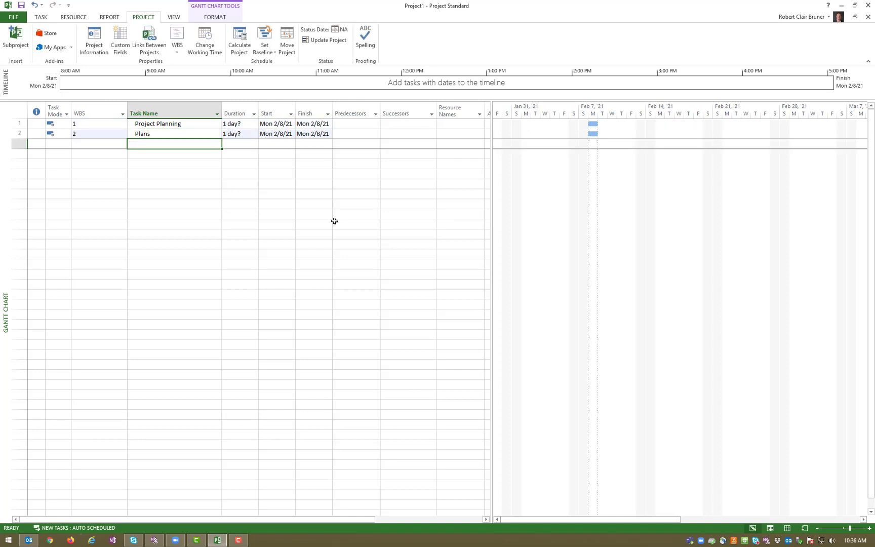
text(City Approval)
key(Return)
text(Permit Construction)
key(Return)
- Add the tasks Foundations, Slab on Grade, Framing, Sheathing, Siding and Roofing below Construction
text(Foundations)
key(Return)
text(Slab on Grade)
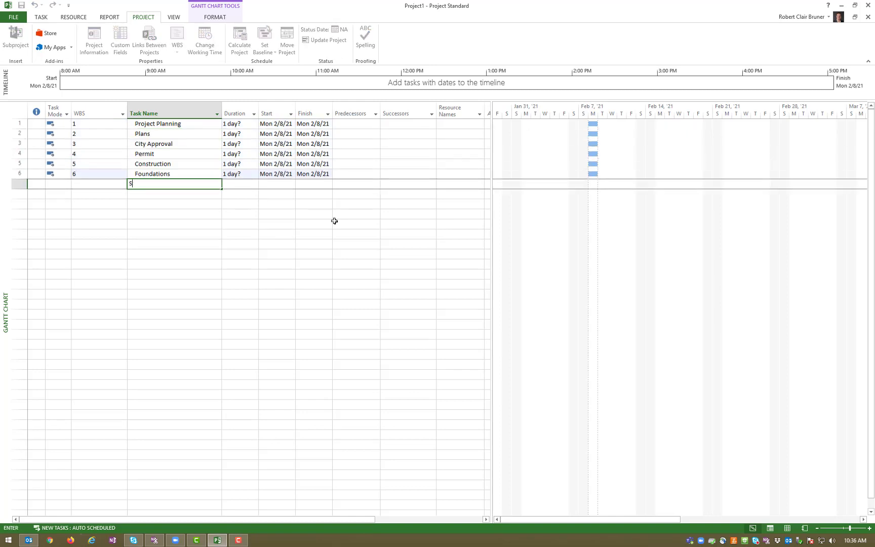
key(Return)
text(Framing)
key(Return)
text(Sheathing)
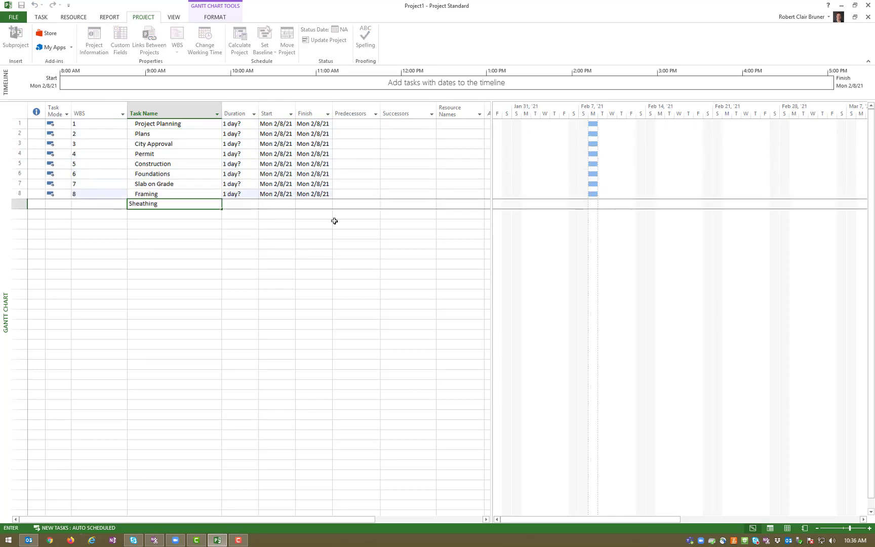
key(Return)
text(Siding)
key(Return)
text(Roofing)
key(Return)
- Add the tasks Interiors, Rough In, Drywall, Painting, Flooring and Project Completion at the end of the task list
text(Interiors)
key(Return)
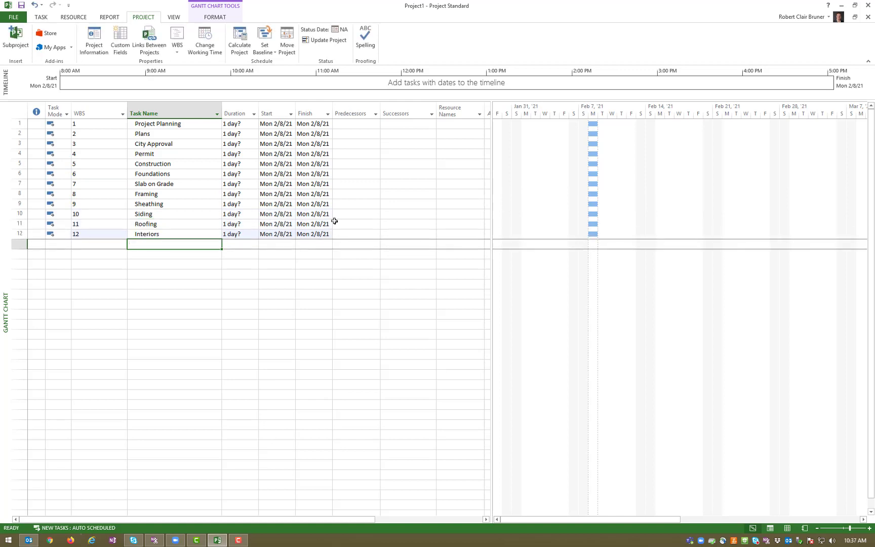
text(Rough In Drywall Painting Flooring Project Completion)
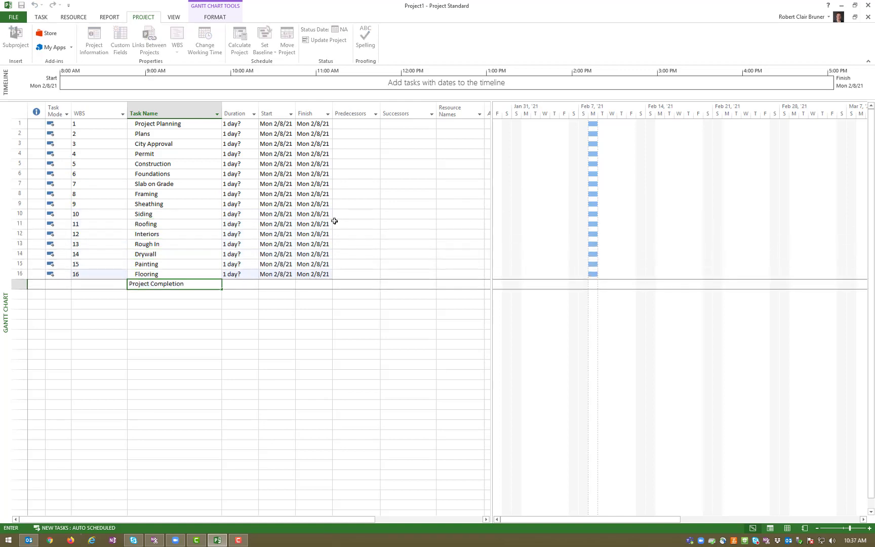
key(Return)
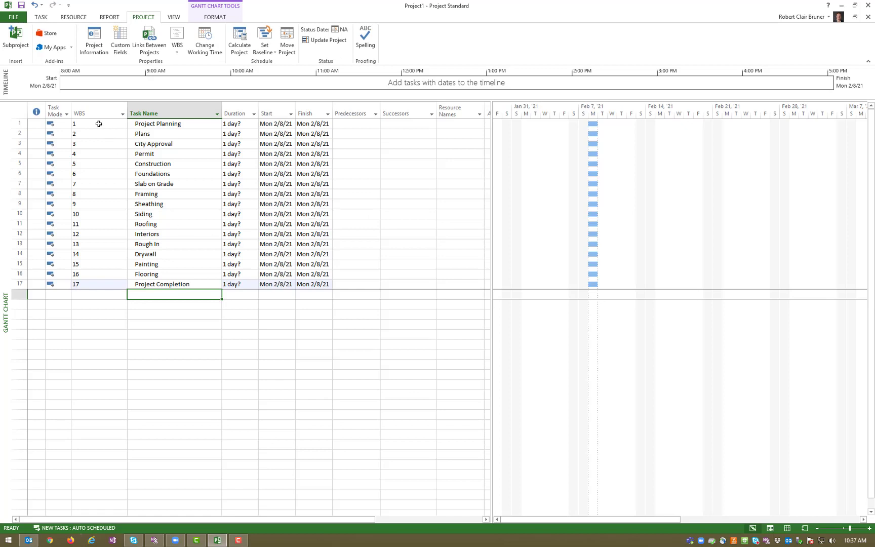
- Narrow the WBS column and make Plans, City Approval and Permit subtasks of Project Planning
drag(126, 113, 108, 114)
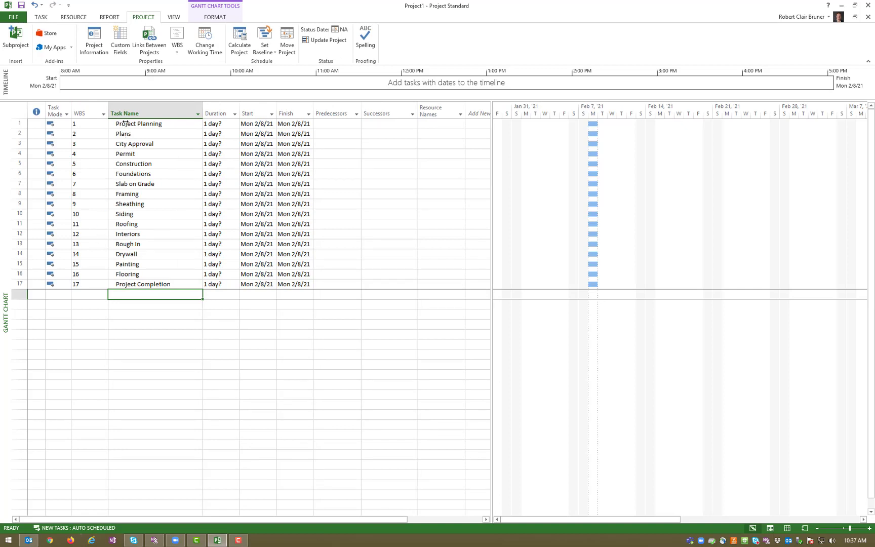
click(41, 18)
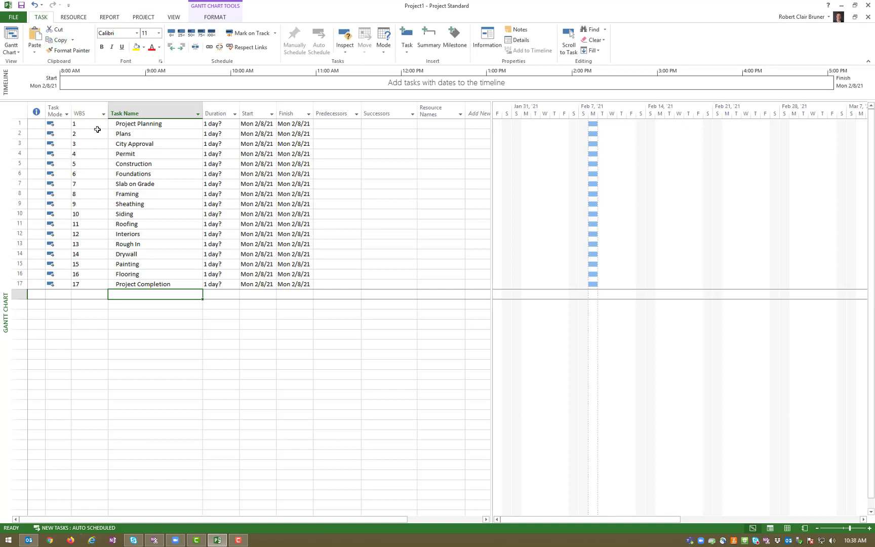
drag(13, 133, 14, 152)
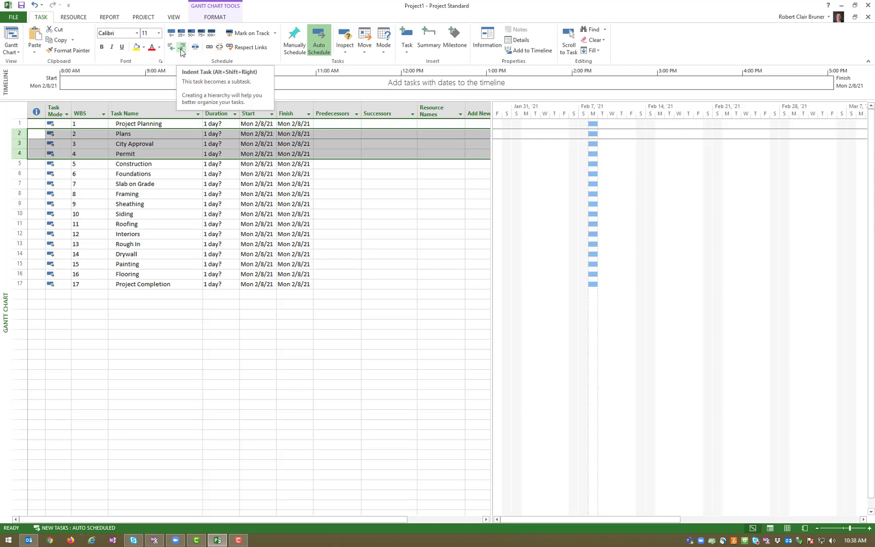
click(181, 48)
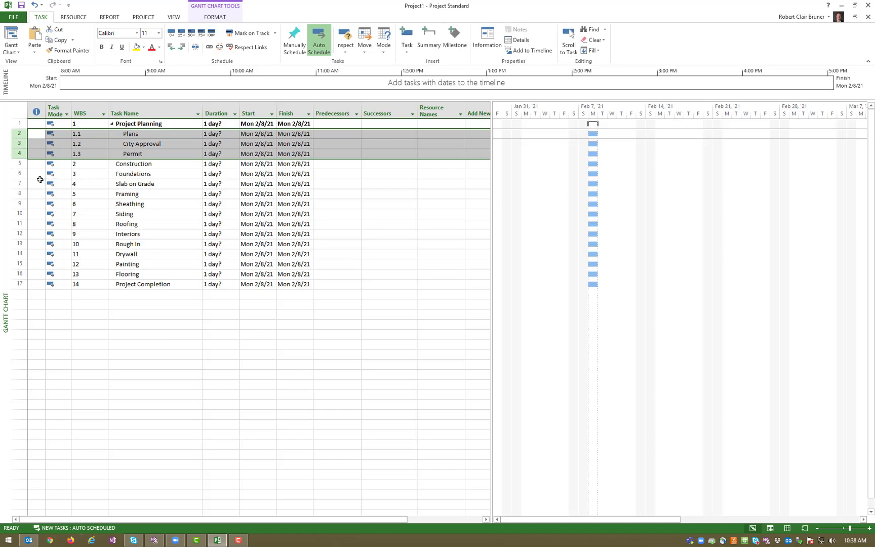
- Indent all tasks from Foundations through Project Completion as subtasks of Construction, and check the WBS codes
click(18, 173)
drag(18, 189, 20, 274)
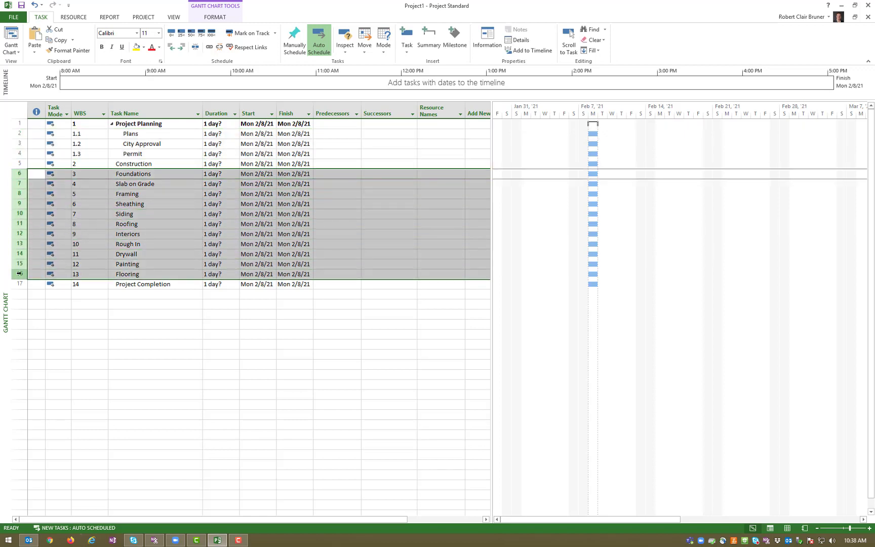
drag(20, 273, 19, 283)
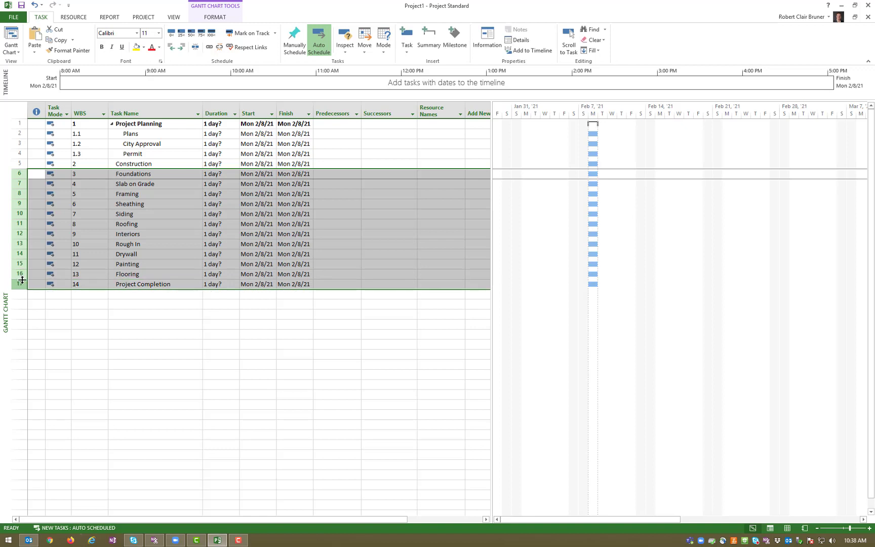
click(181, 51)
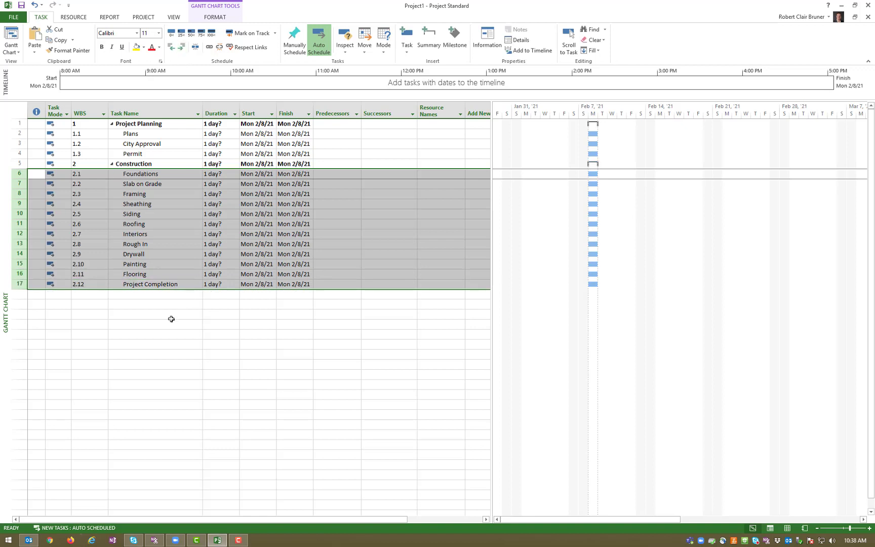
click(171, 317)
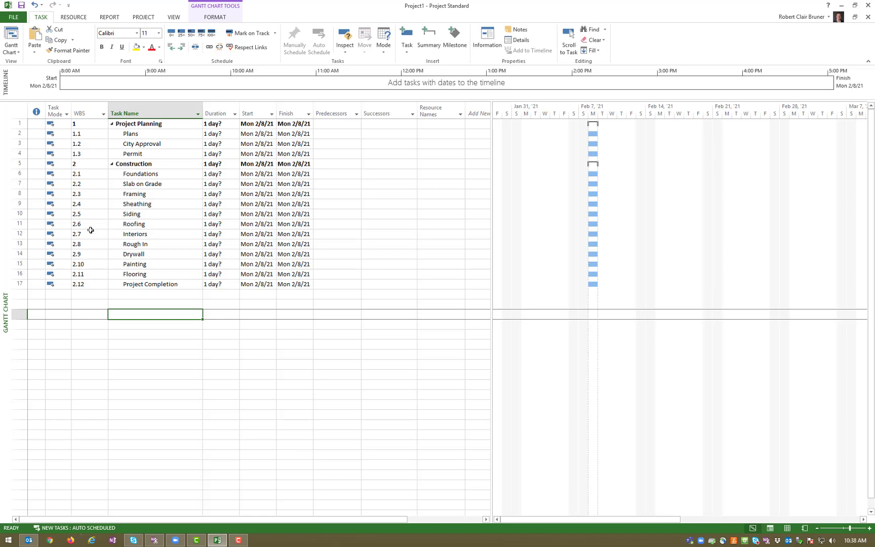
click(78, 124)
click(78, 164)
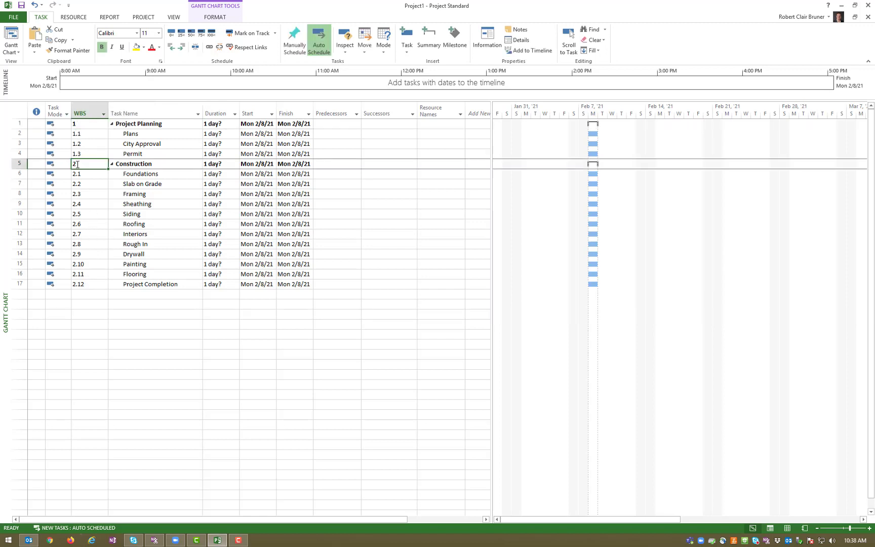
click(87, 284)
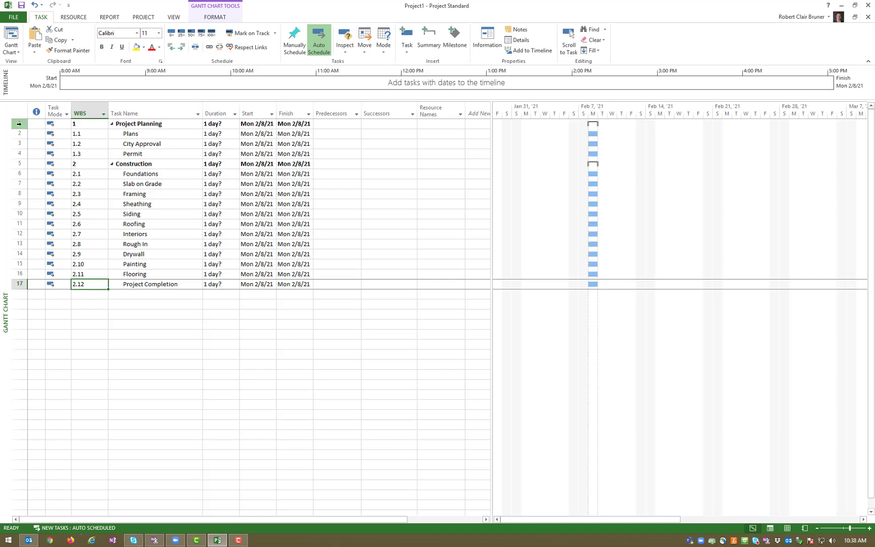
- Insert a new task above Project Planning, named with the owner's surname followed by "Addition"
right_click(18, 124)
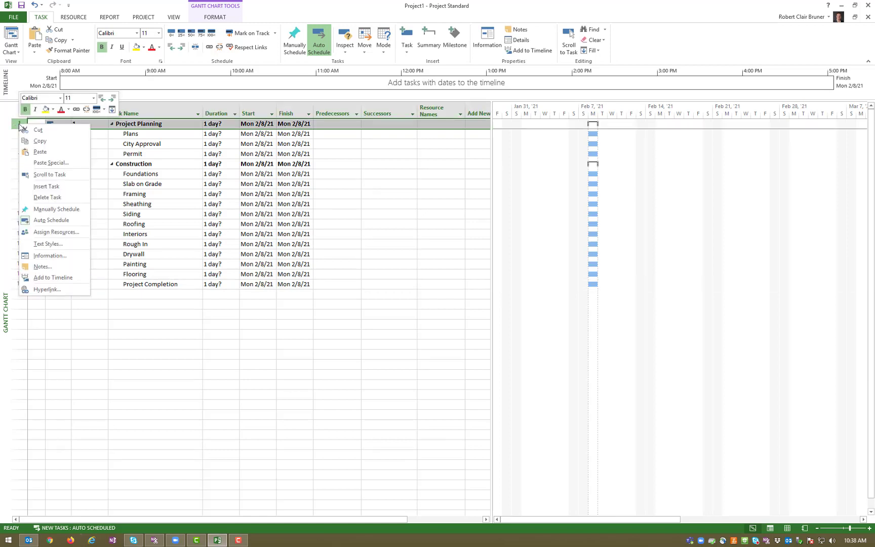
click(46, 185)
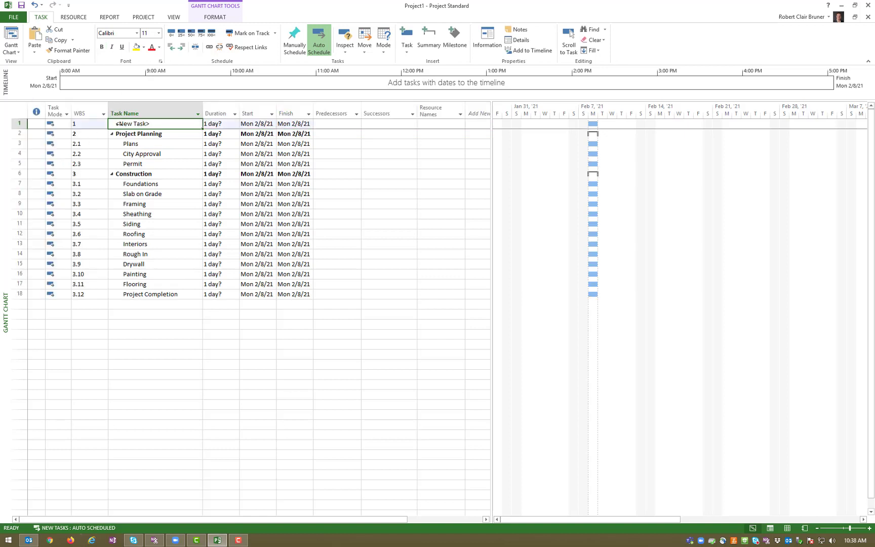
text(Bruner)
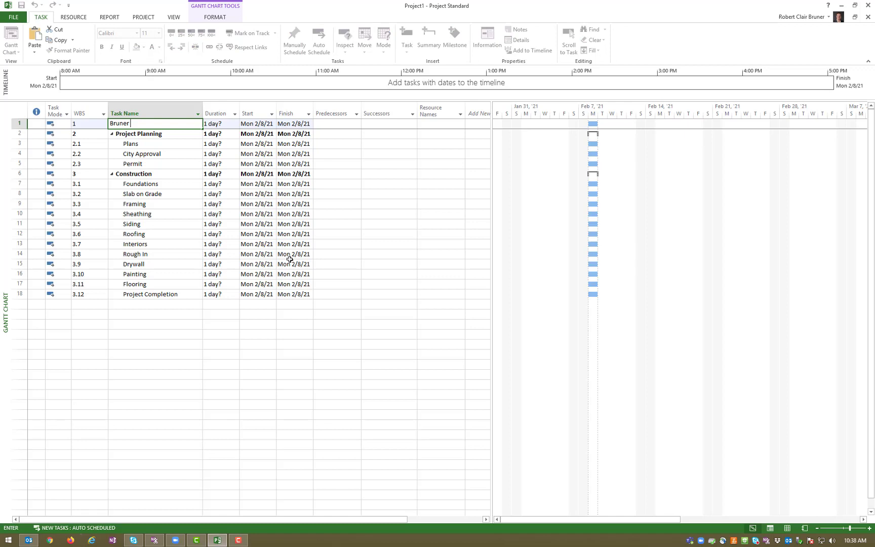
text( Addition)
key(Return)
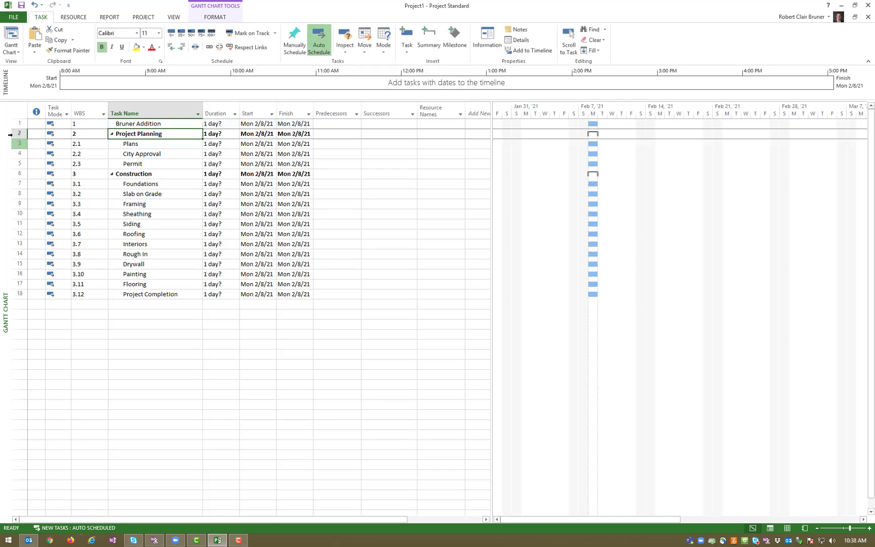
- Indent all tasks from Project Planning through Project Completion under the new Addition task in the first row
drag(19, 133, 6, 298)
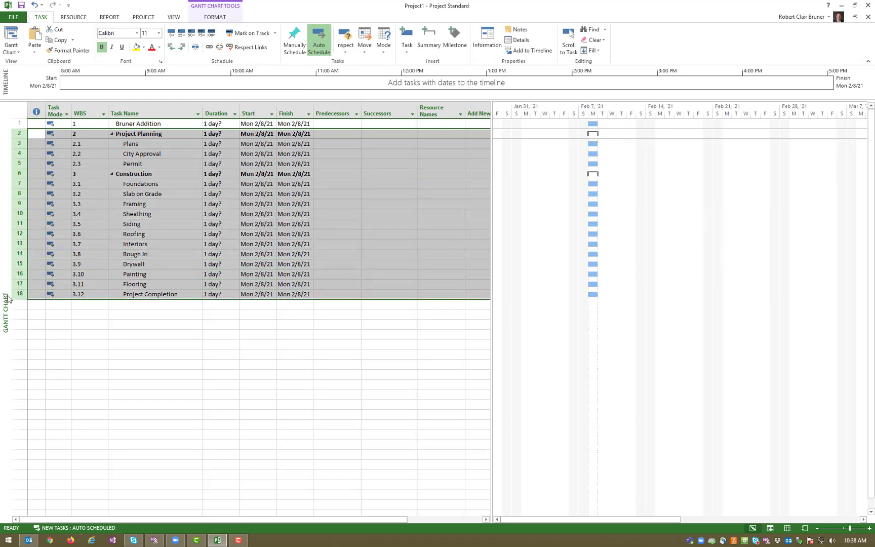
click(172, 47)
click(155, 338)
- Examine the WBS codes row by row from the top-level project task down to Roofing
click(88, 125)
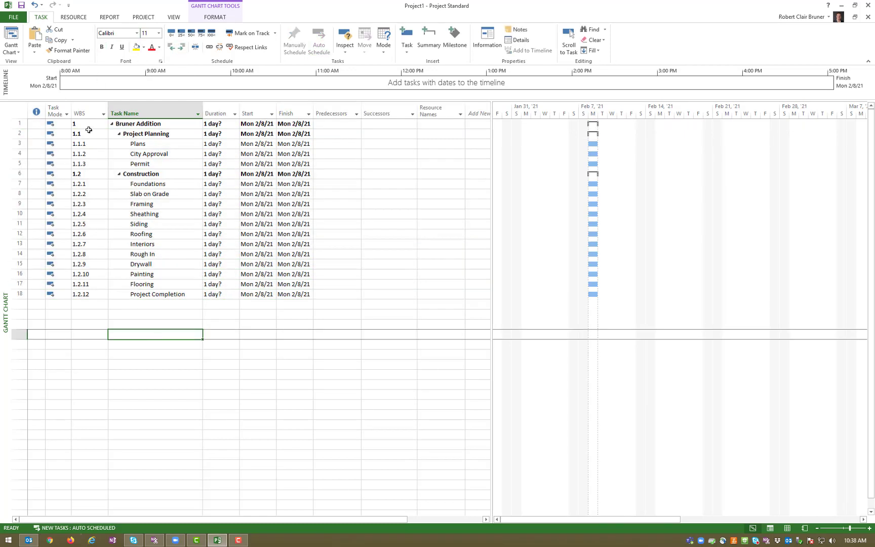
key(Down)
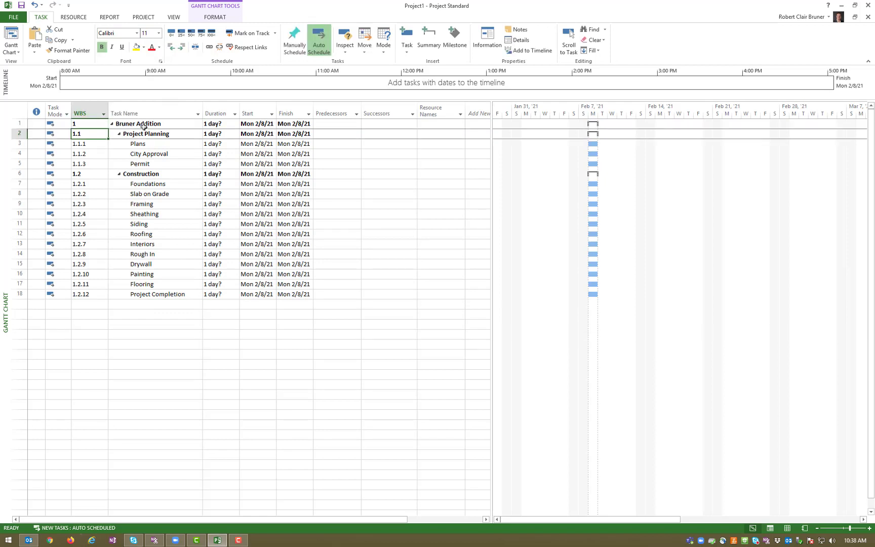
key(Down)
key(Down)
key(Down)
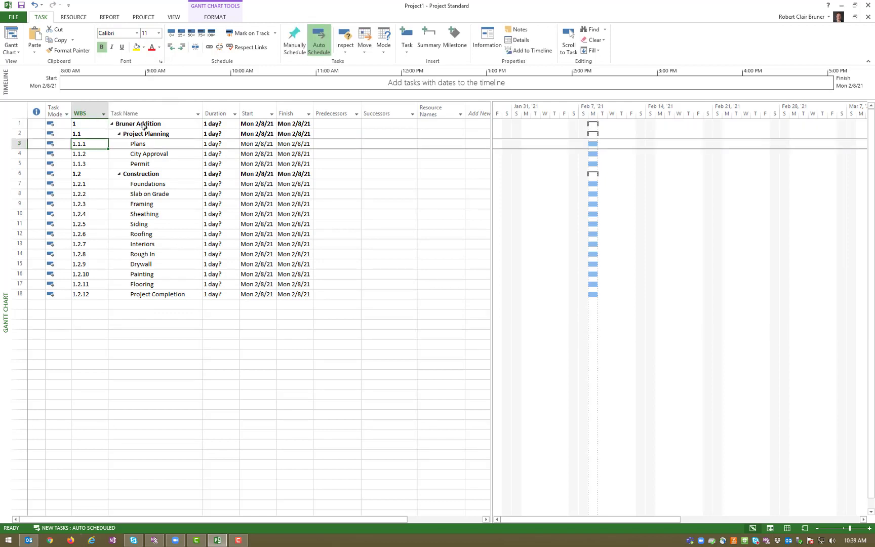
key(Down)
key(Down)
key(Down)
key(Down)
key(Down)
key(Down)
key(Down)
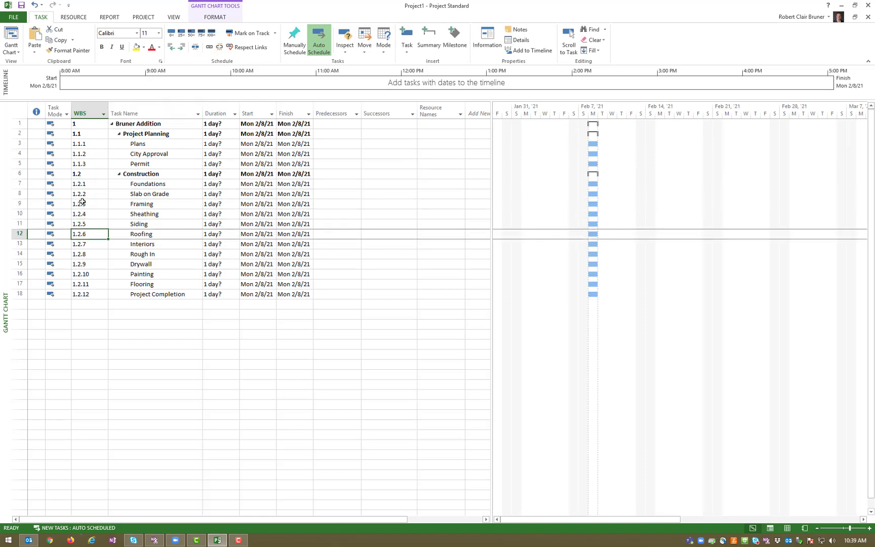
- Insert two tasks named Excavation and Concrete between Foundations and Slab on Grade
right_click(19, 194)
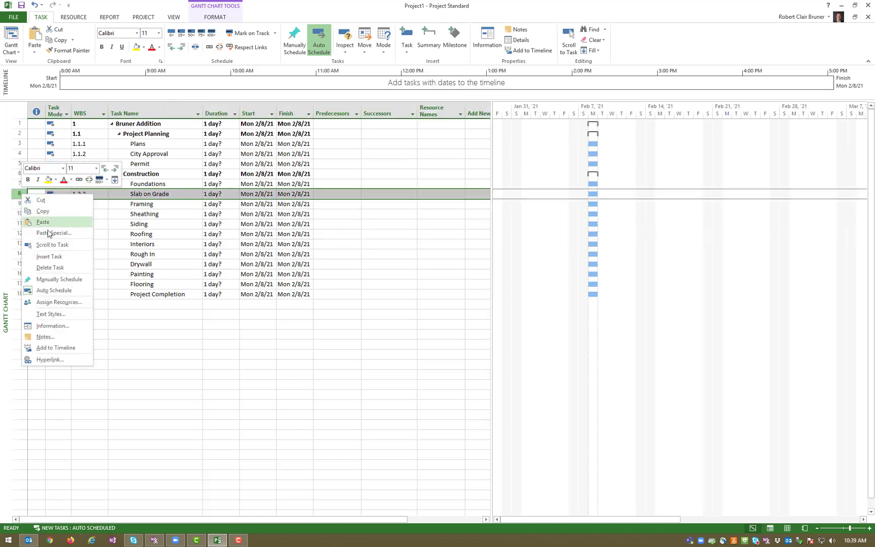
click(51, 253)
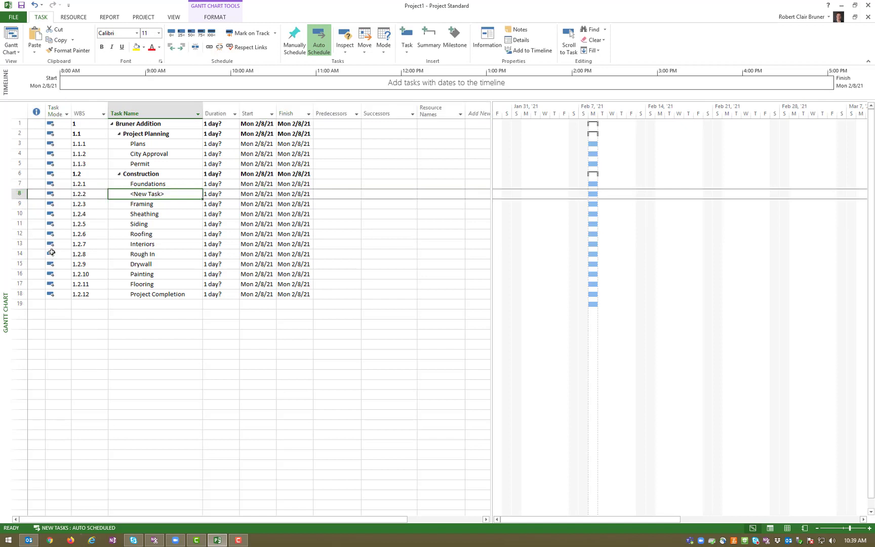
right_click(18, 194)
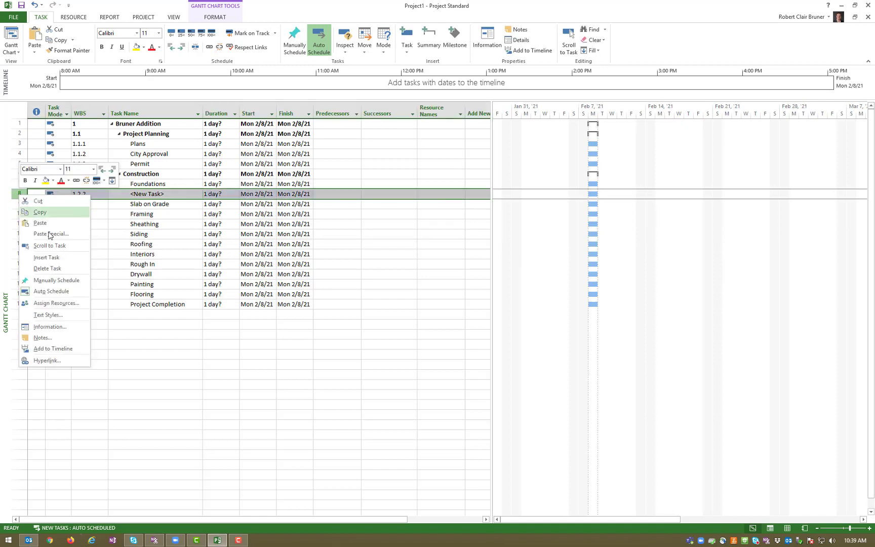
click(51, 259)
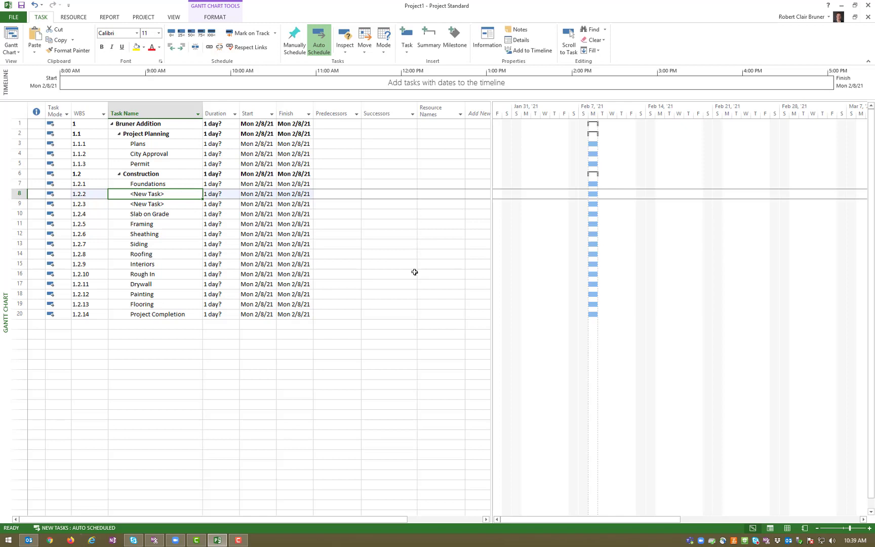
text(Excavation)
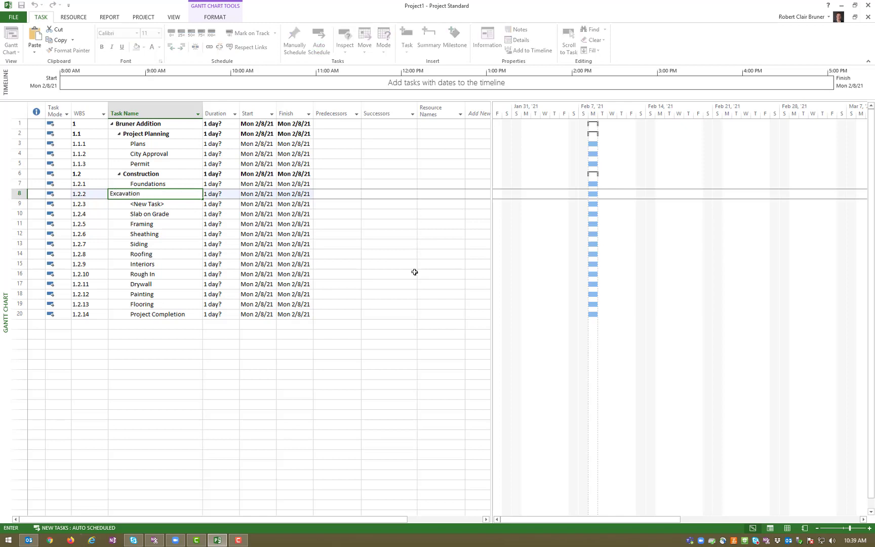
key(Return)
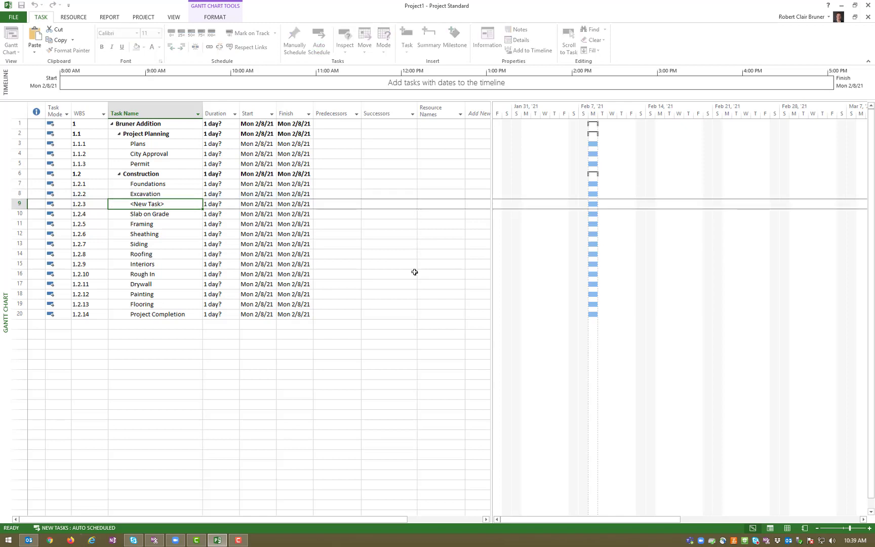
text(Concrete)
key(Return)
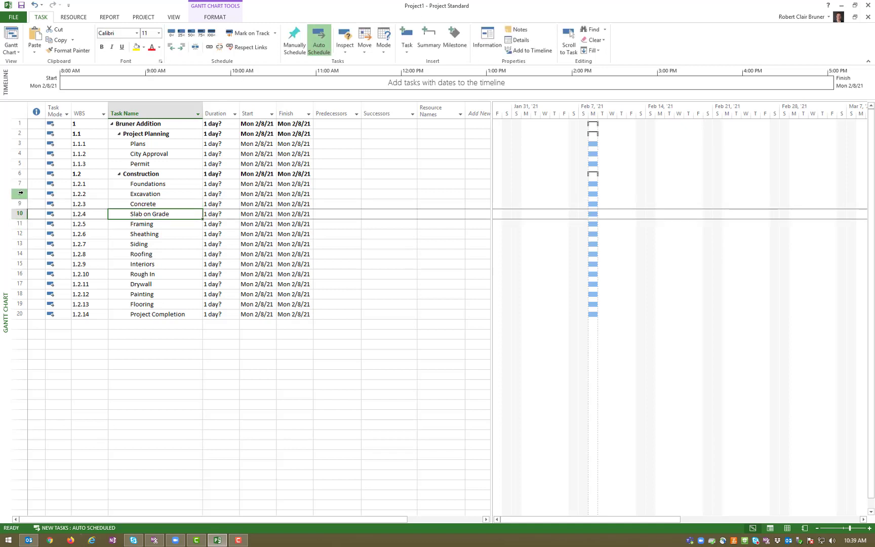
- Make Excavation and Concrete subtasks of Foundations
drag(20, 193, 19, 203)
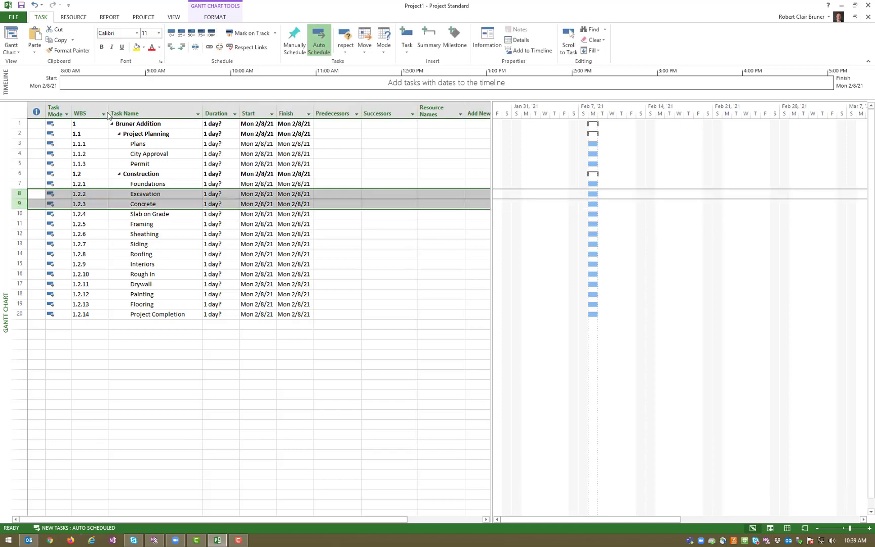
click(182, 47)
click(207, 264)
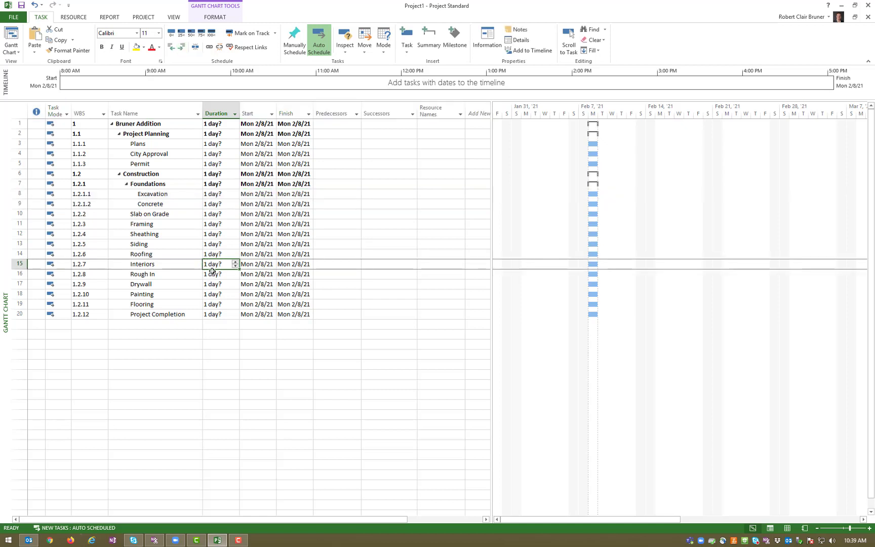
click(148, 185)
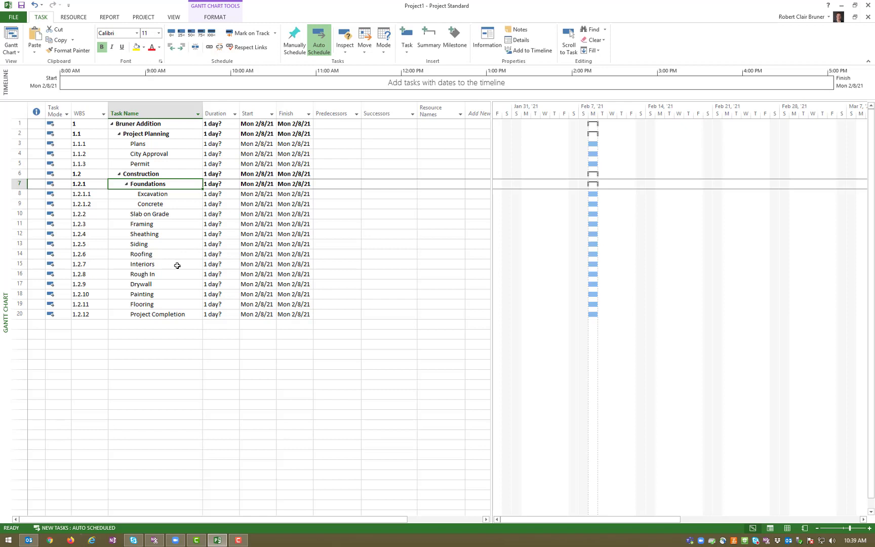
click(174, 344)
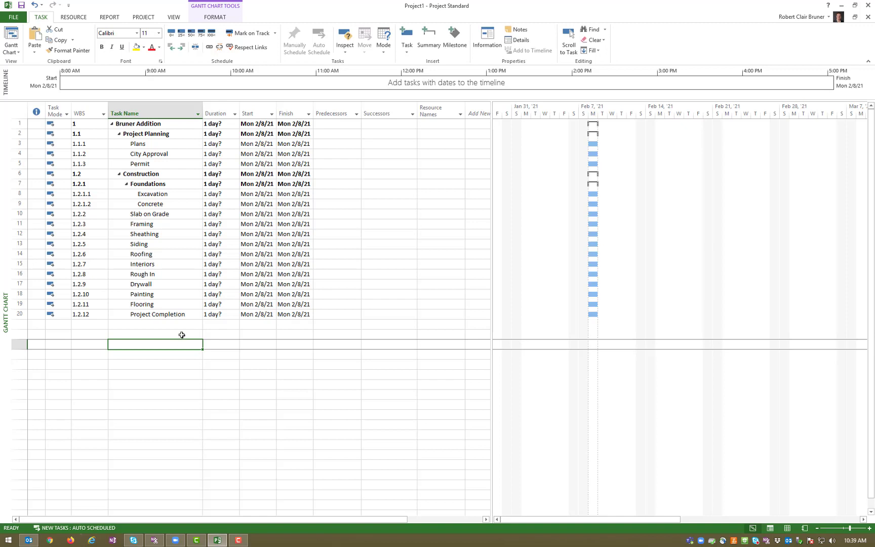
- Set the duration of the Plans task to 20 days
click(222, 145)
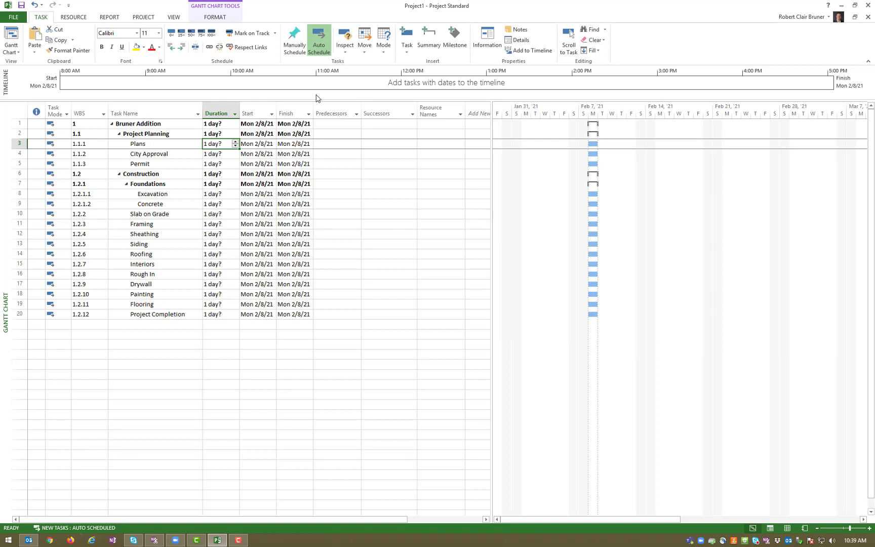
text(20)
key(Return)
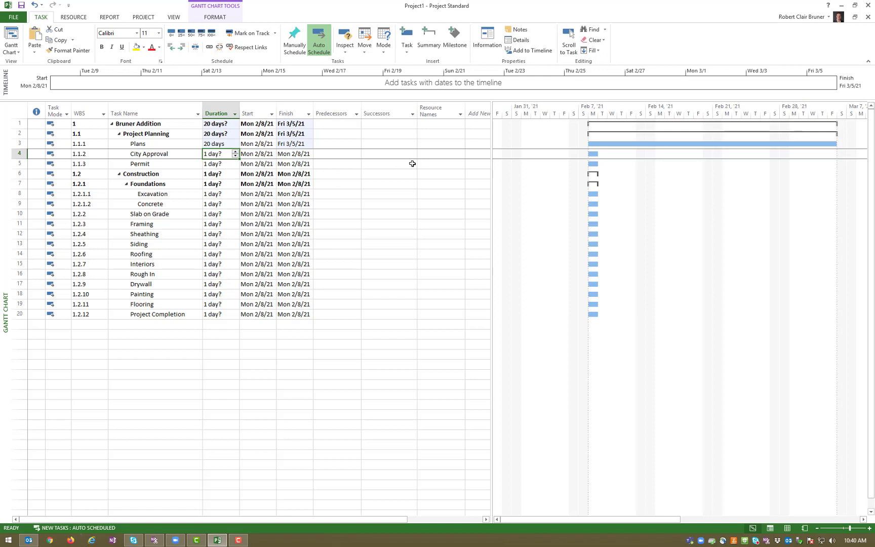
- Set the duration of City Approval to 20 days and confirm Permit as a 1-day task
text(20)
key(Return)
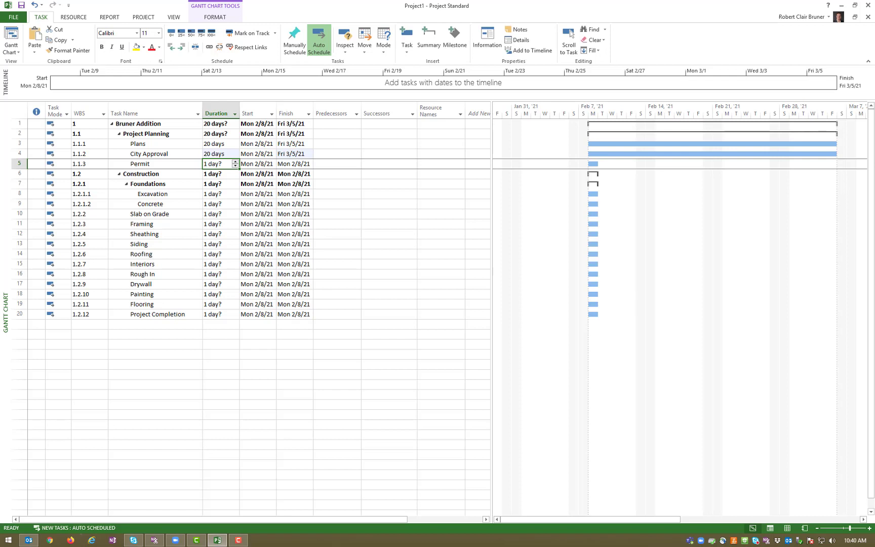
key(BackSpace)
key(Return)
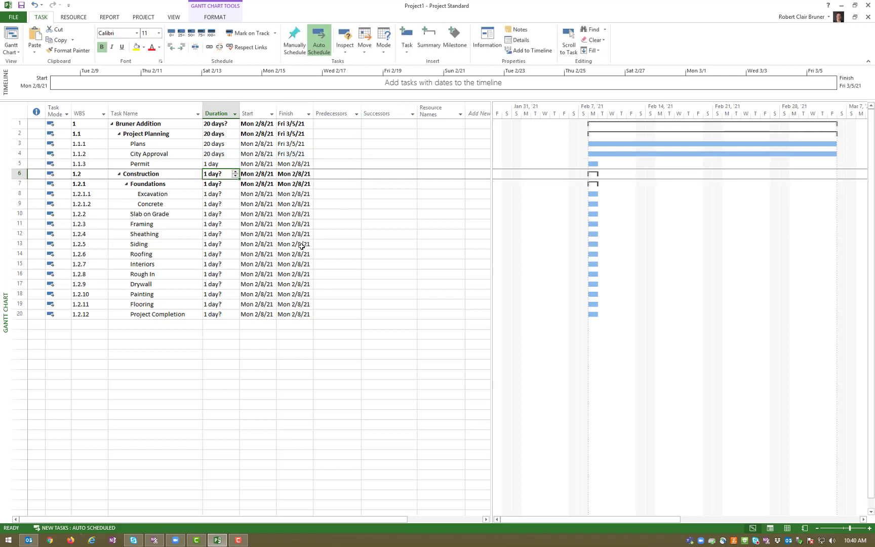
click(295, 245)
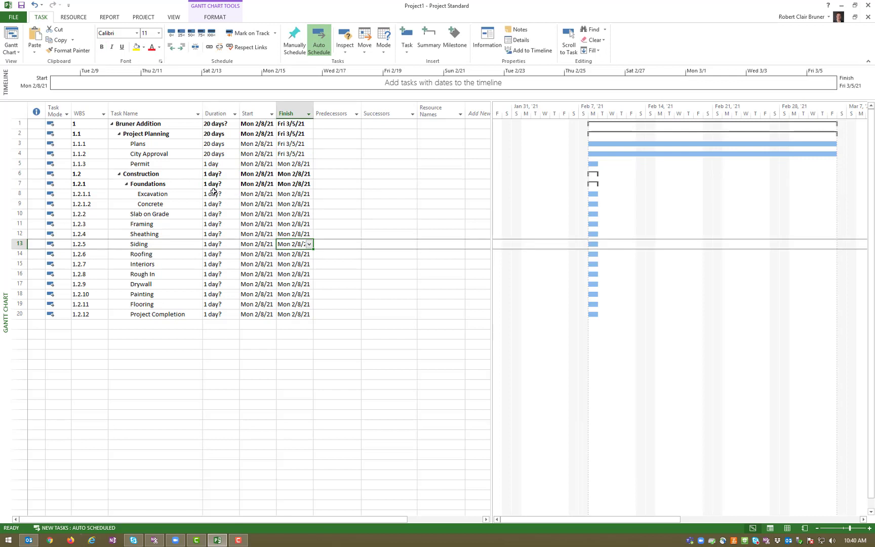
- Set the duration of Excavation to 10 days and of Concrete to 1 day
click(217, 193)
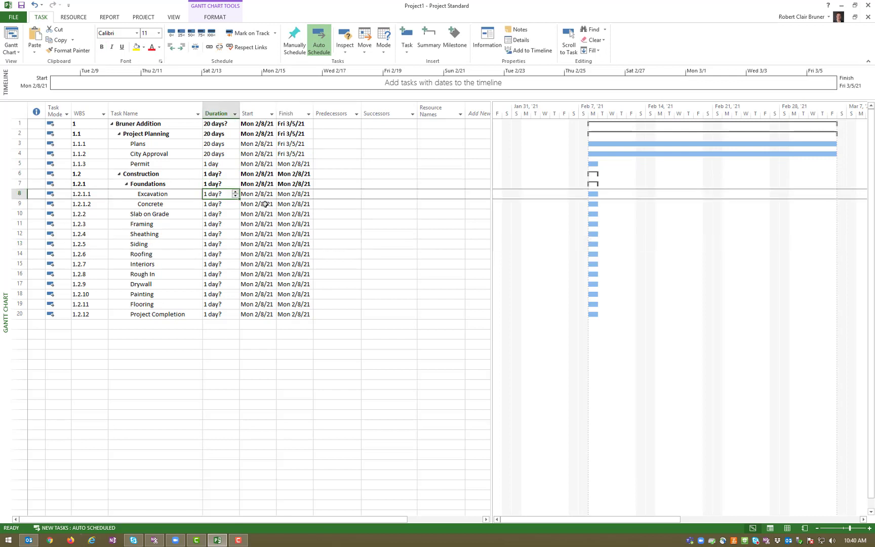
text(5)
key(Return)
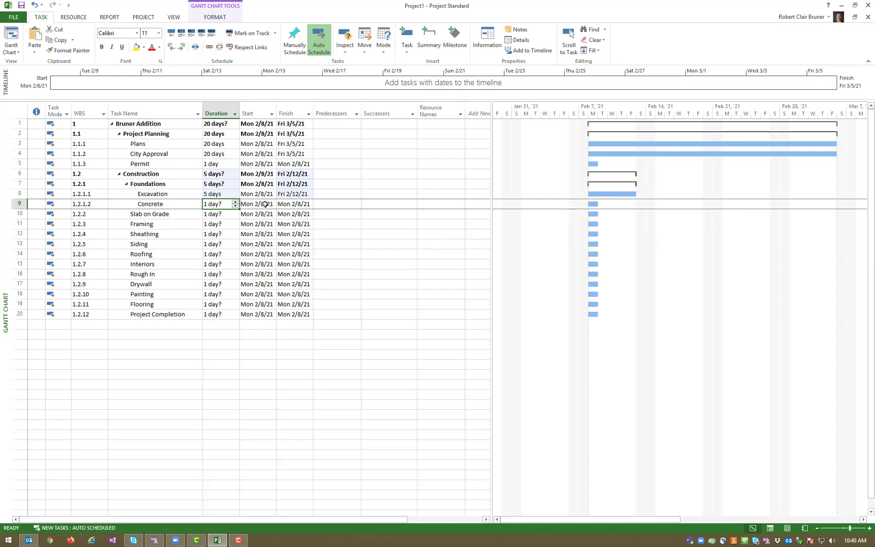
key(Up)
text(10)
key(Return)
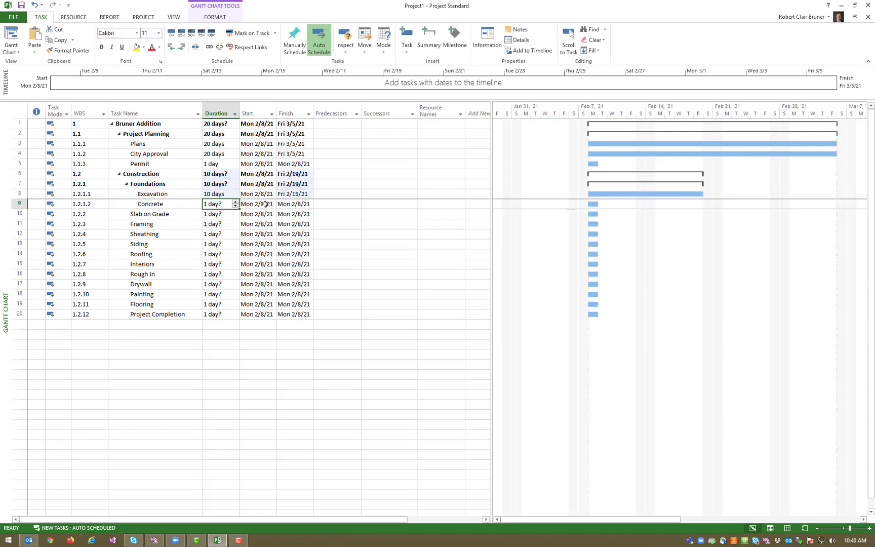
text(1)
key(Return)
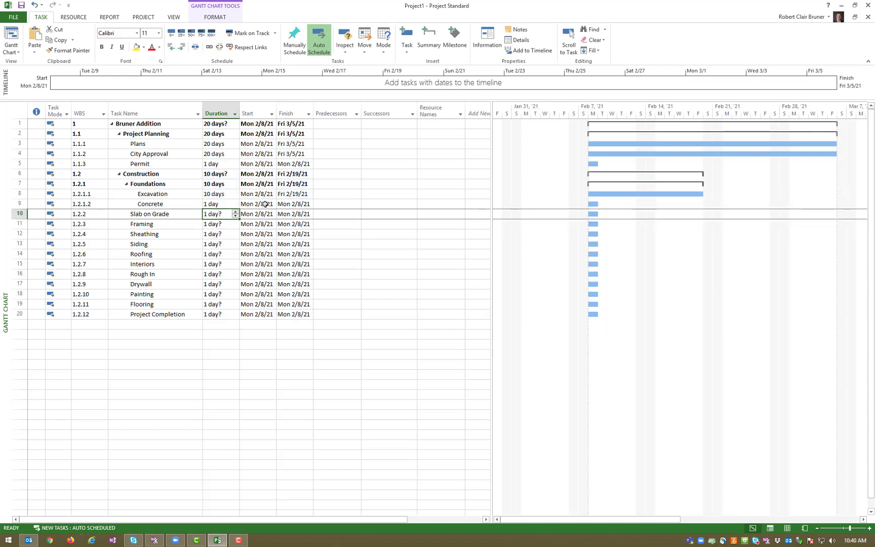
- Set the duration of Slab on Grade to 2 days and of Framing to 10 days
text(2)
key(Return)
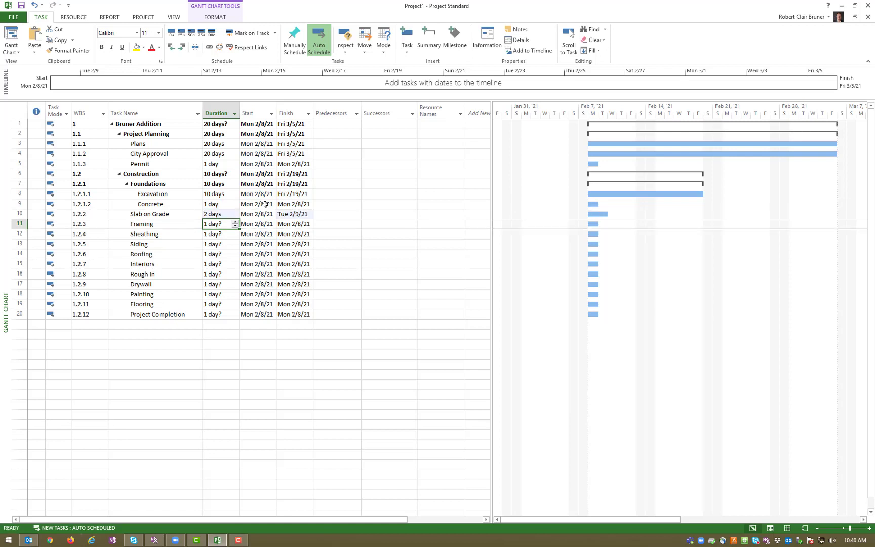
text(10)
key(Return)
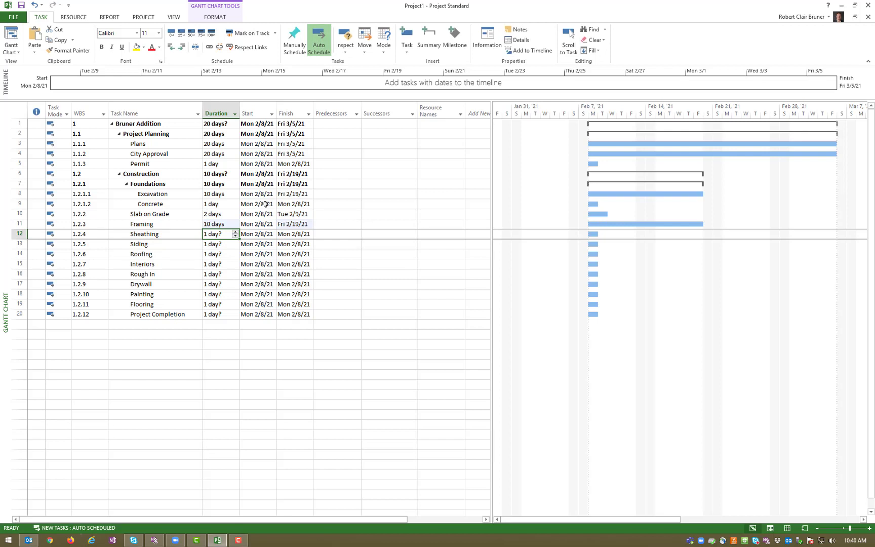
- Set the durations of Sheathing, Siding and Roofing to 5 days each
text(5)
key(Return)
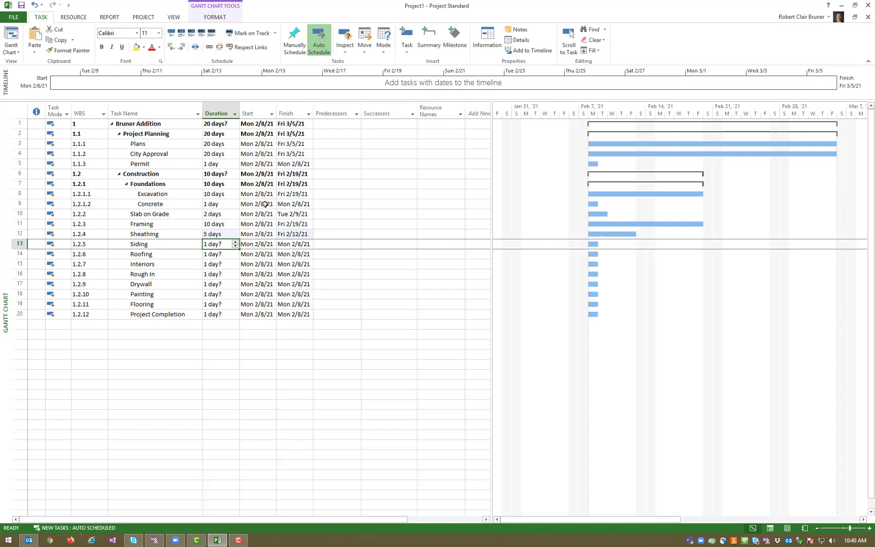
text(5)
key(Return)
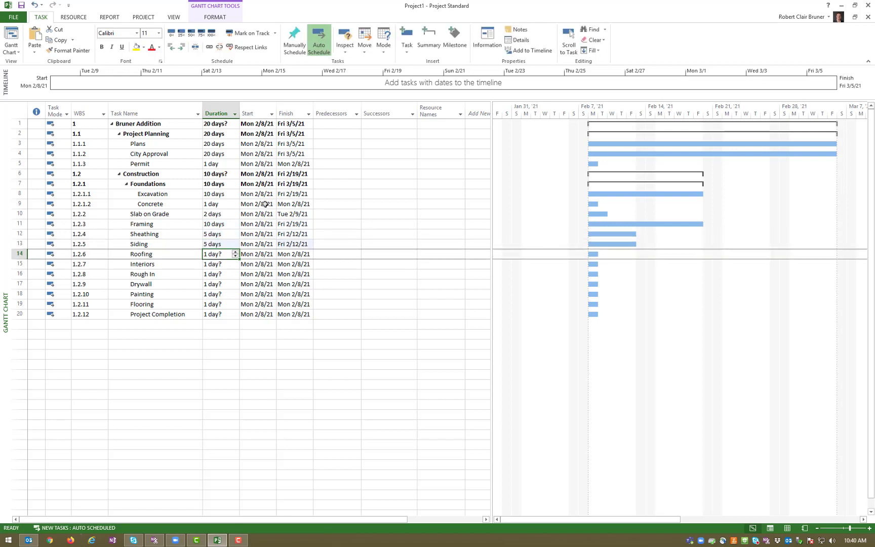
text(5)
key(Return)
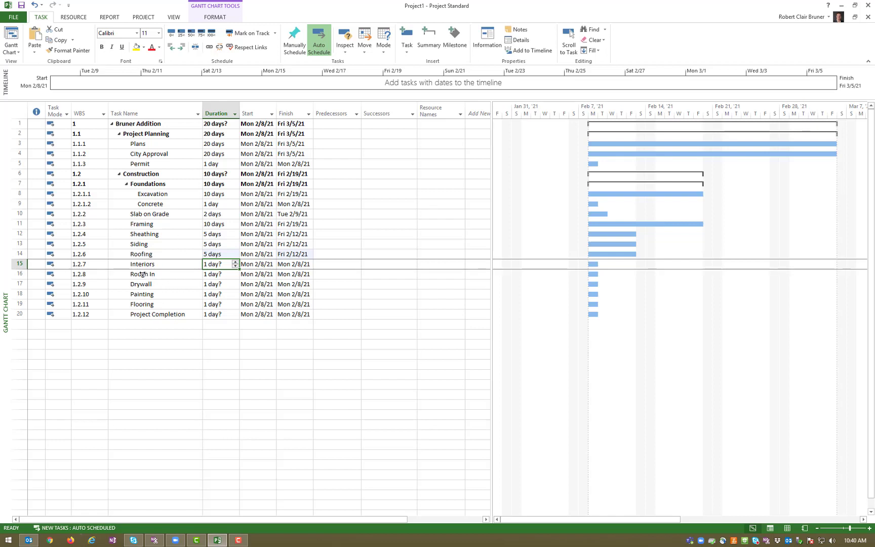
- Make Rough In, Drywall, Painting and Flooring subtasks of Interiors
drag(19, 273, 19, 303)
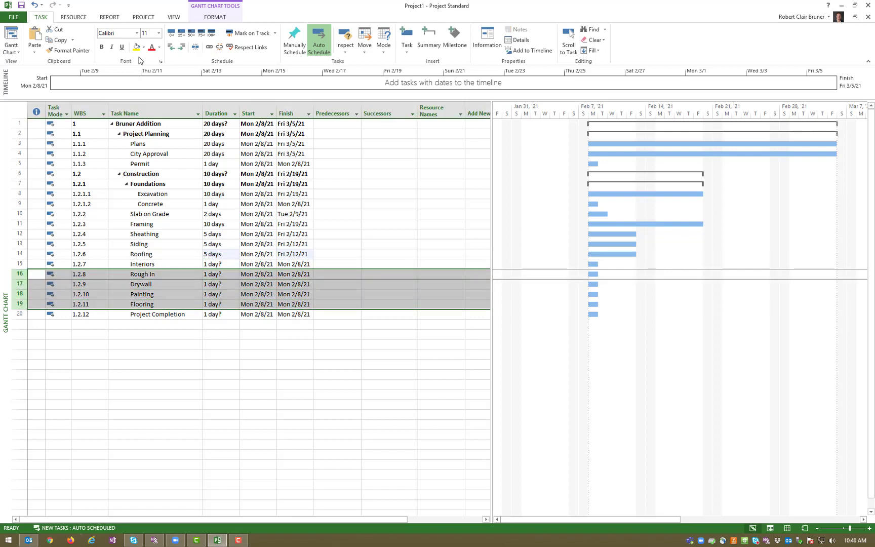
click(180, 48)
click(180, 324)
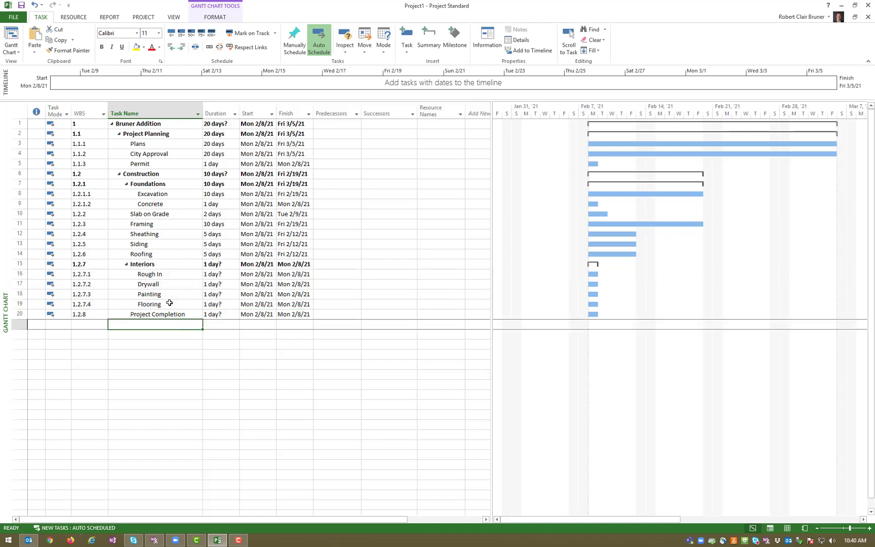
- Set the durations of Rough In and Drywall to 5 days each
click(218, 273)
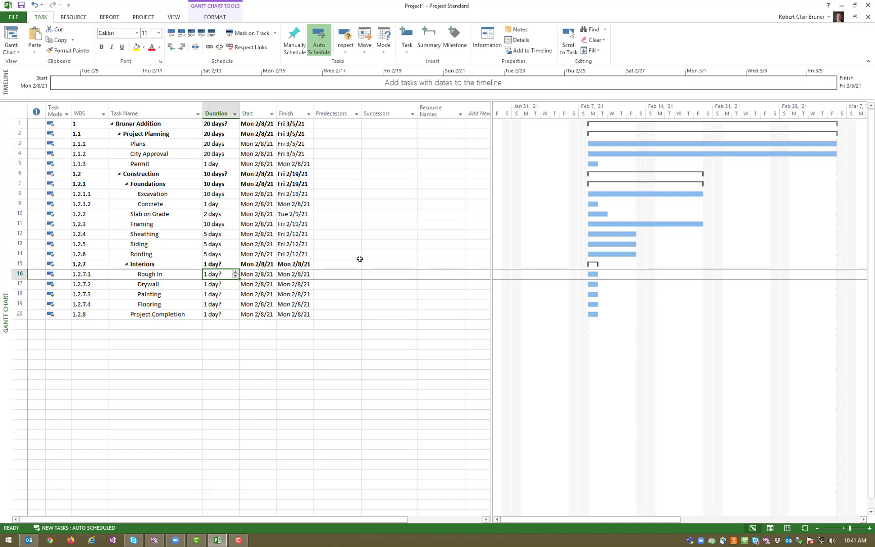
text(5)
key(Return)
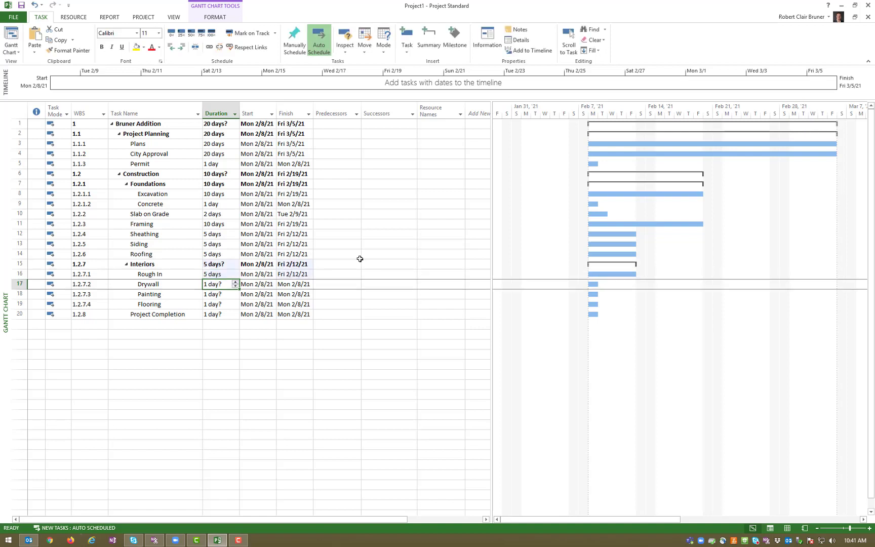
text(5)
key(Return)
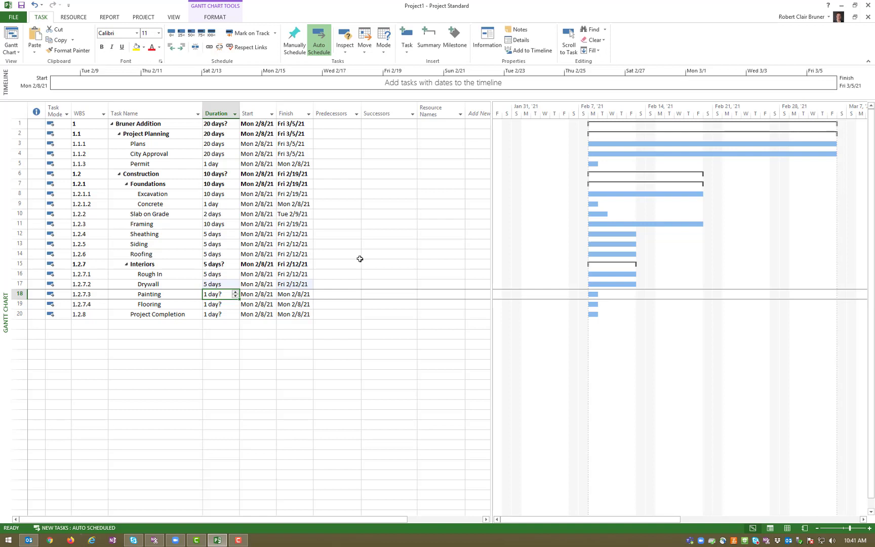
- Set the duration of Painting to 3 days and of Flooring to 7 days
text(3)
key(Return)
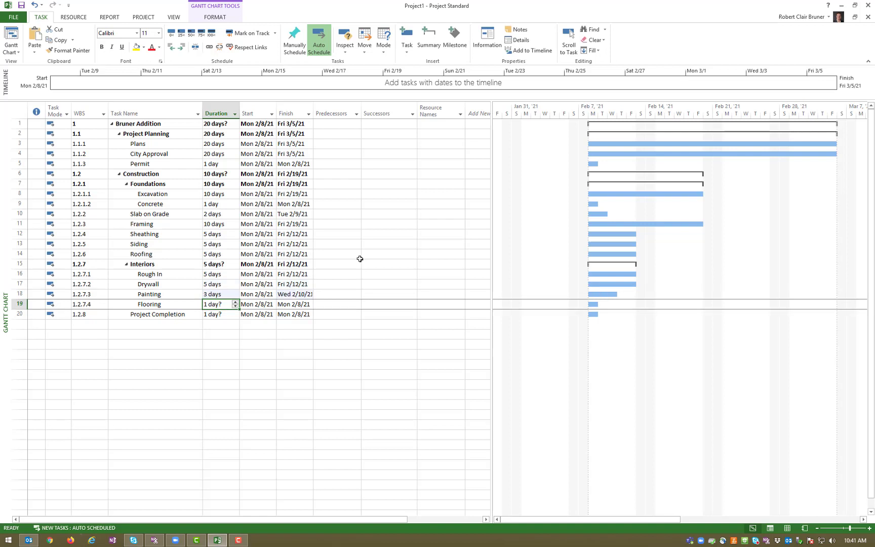
text(7)
key(Return)
click(273, 385)
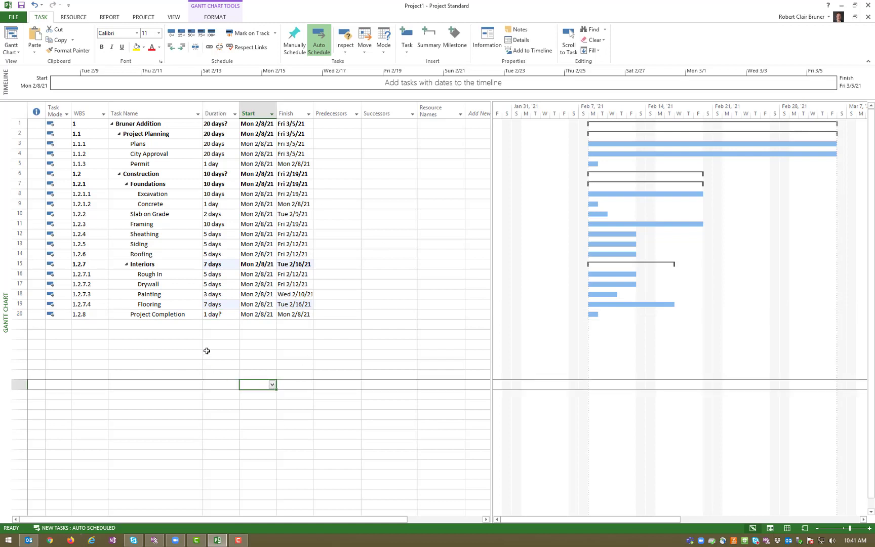
- Set the duration of Project Completion to 1 day
click(213, 313)
text(1)
key(Return)
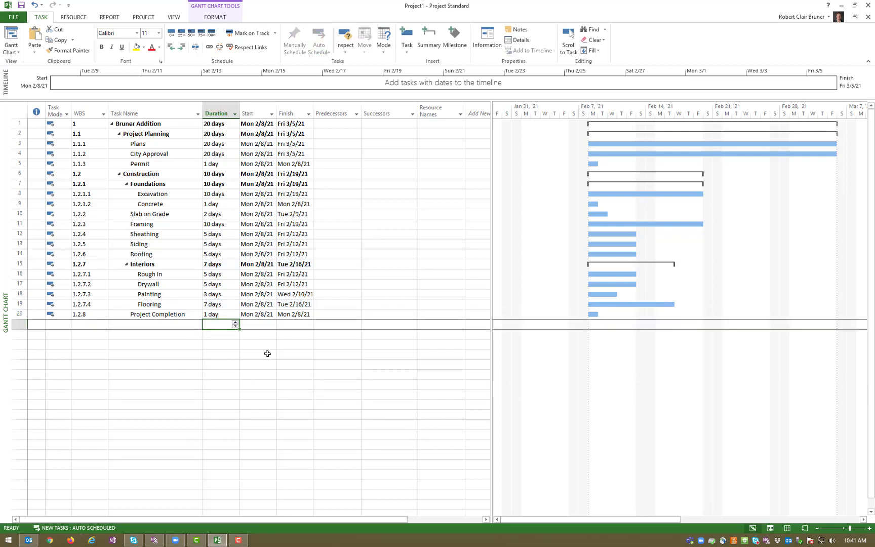
- Turn Project Completion into a milestone by setting its duration to 0 days
click(213, 314)
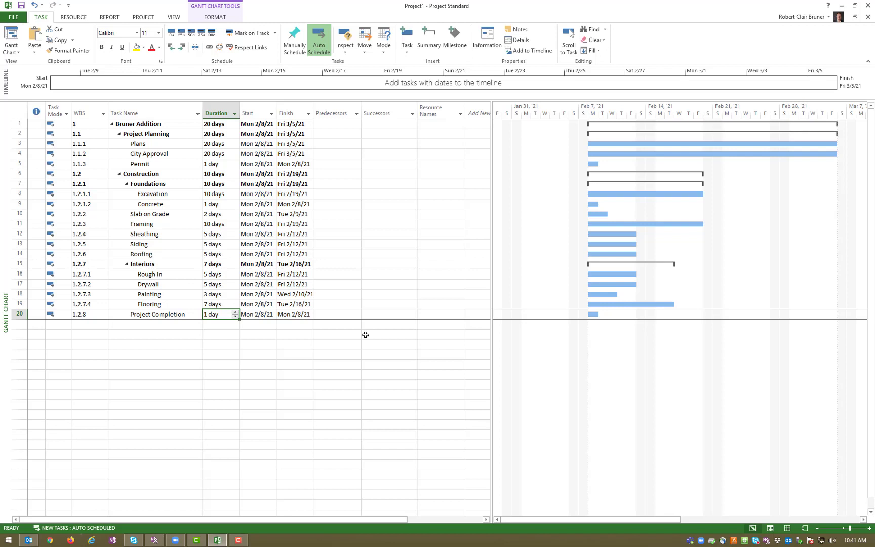
text(0)
key(Return)
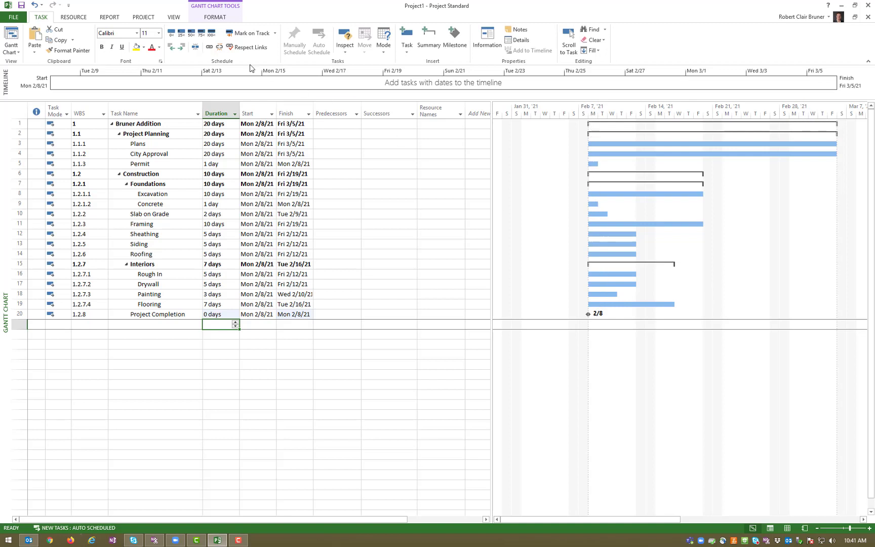
- Check the project's start date in the project information and close it without changes
click(142, 18)
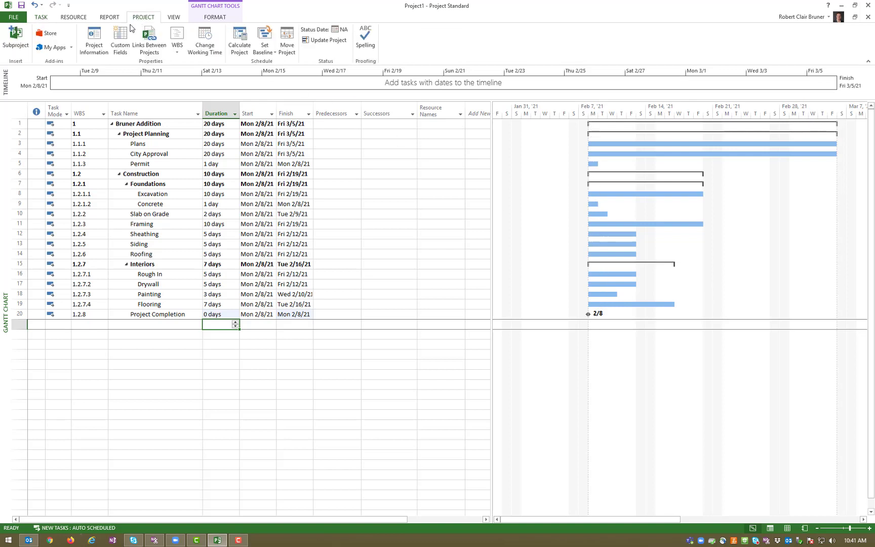
click(94, 41)
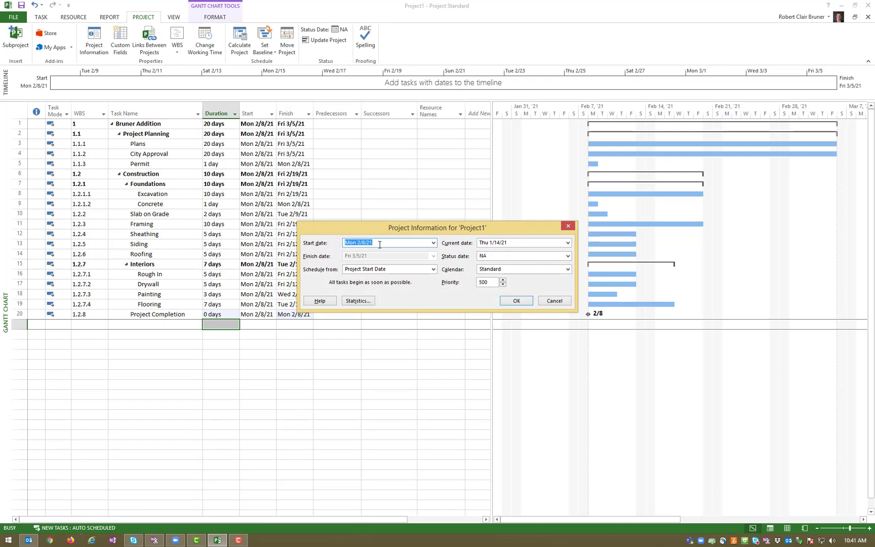
click(568, 226)
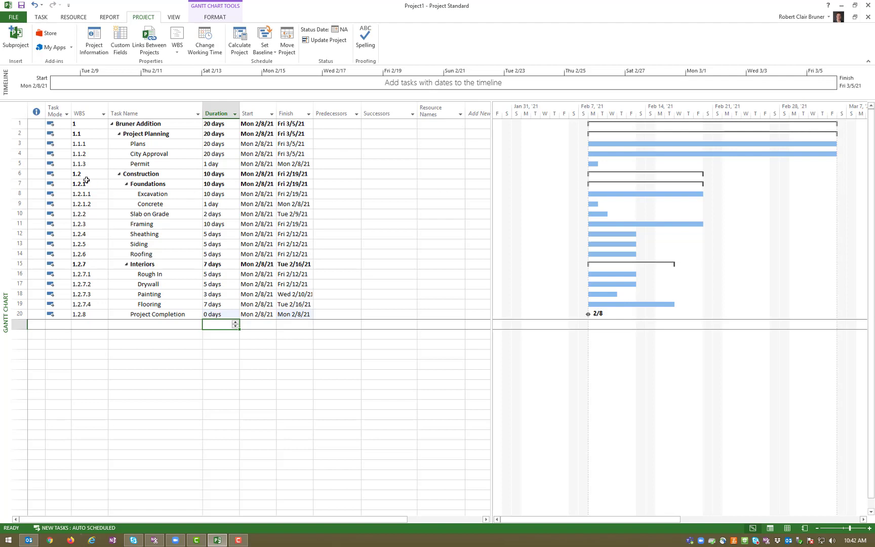
- Link Plans, City Approval and Permit in sequence as predecessor and successor tasks
drag(18, 144, 18, 163)
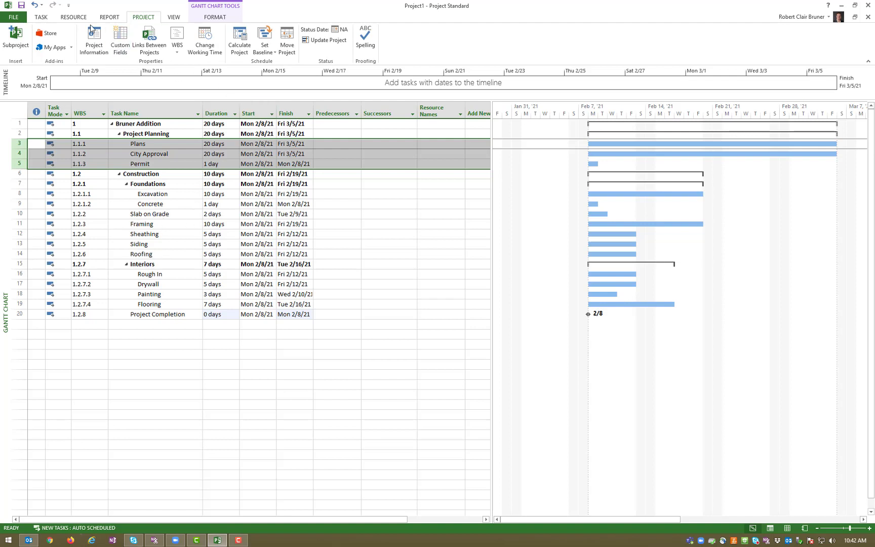
click(44, 18)
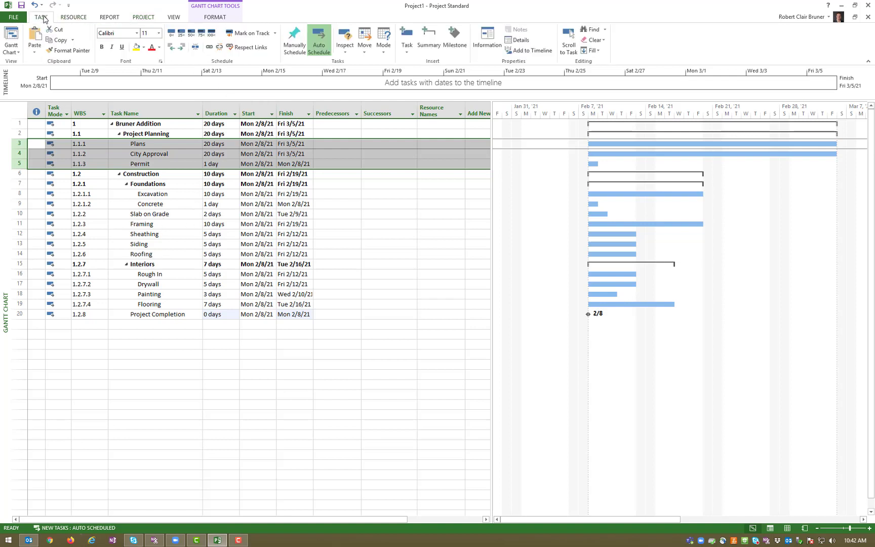
click(209, 47)
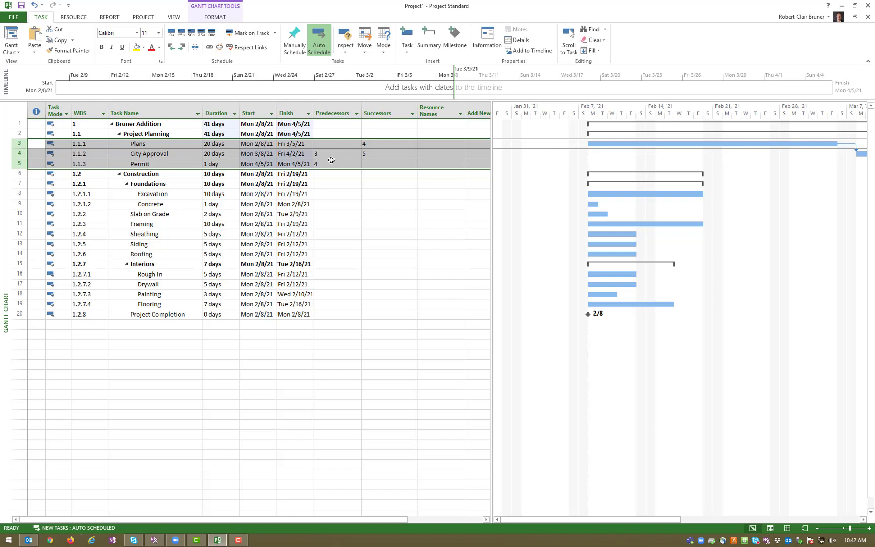
key(ctrl+s)
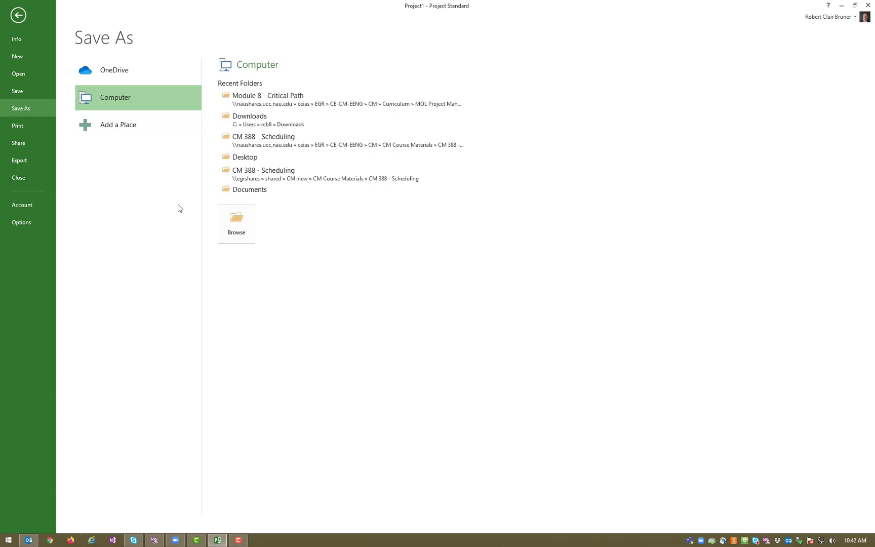
click(19, 15)
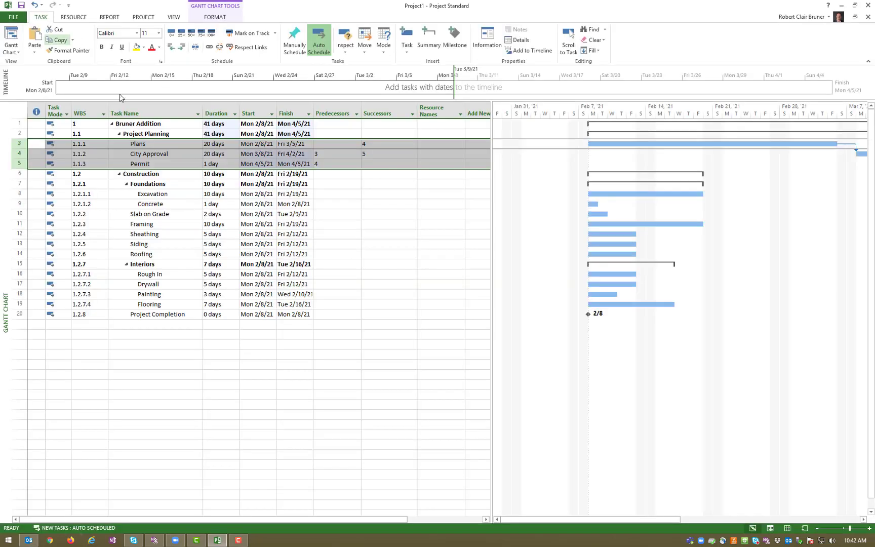
- Link Excavation to Concrete, and link Slab on Grade, Framing, Sheathing, Siding and Roofing in sequence
click(19, 193)
drag(20, 193, 19, 202)
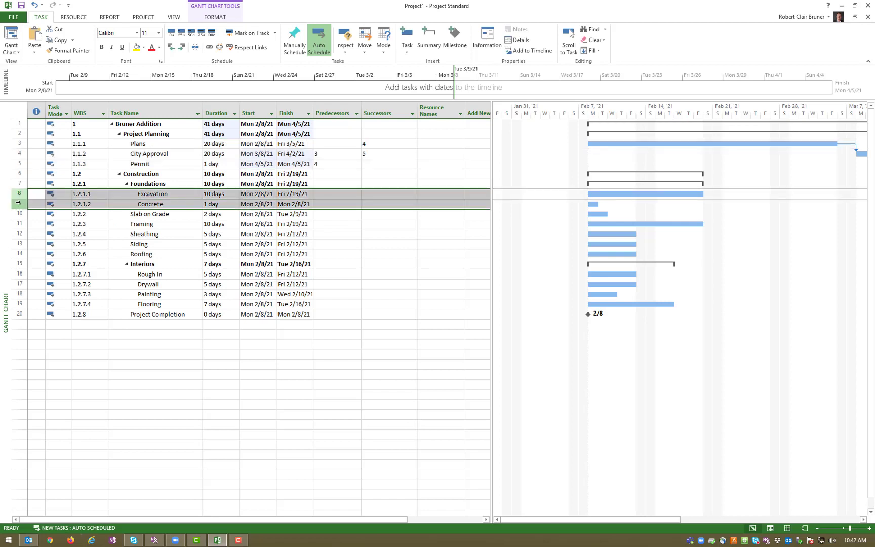
click(209, 47)
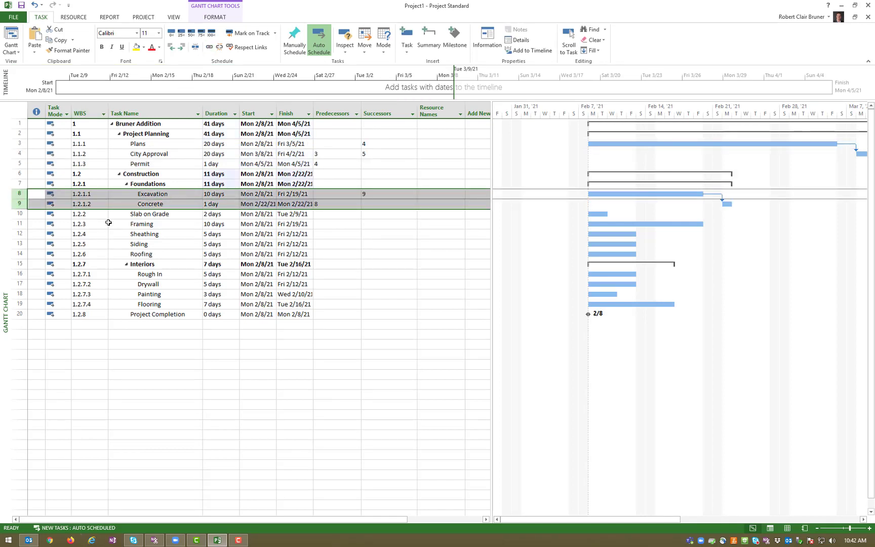
drag(19, 213, 15, 254)
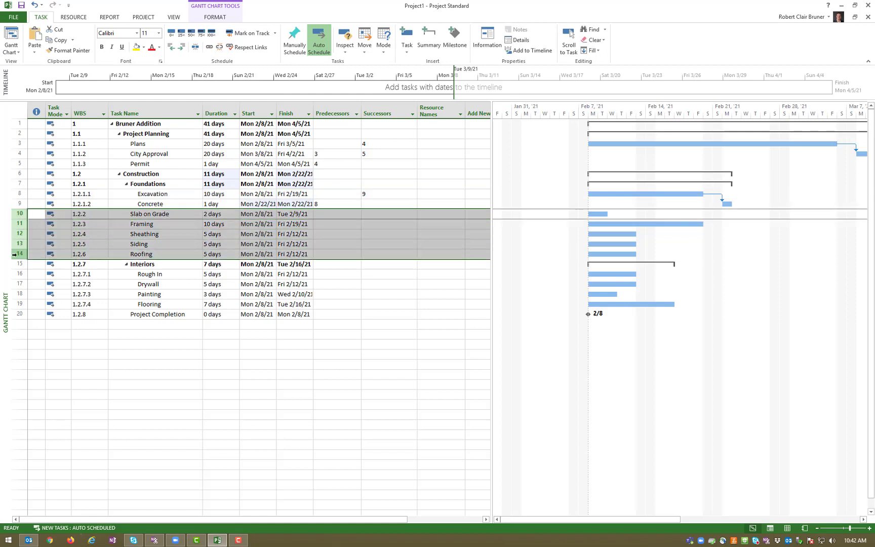
click(209, 46)
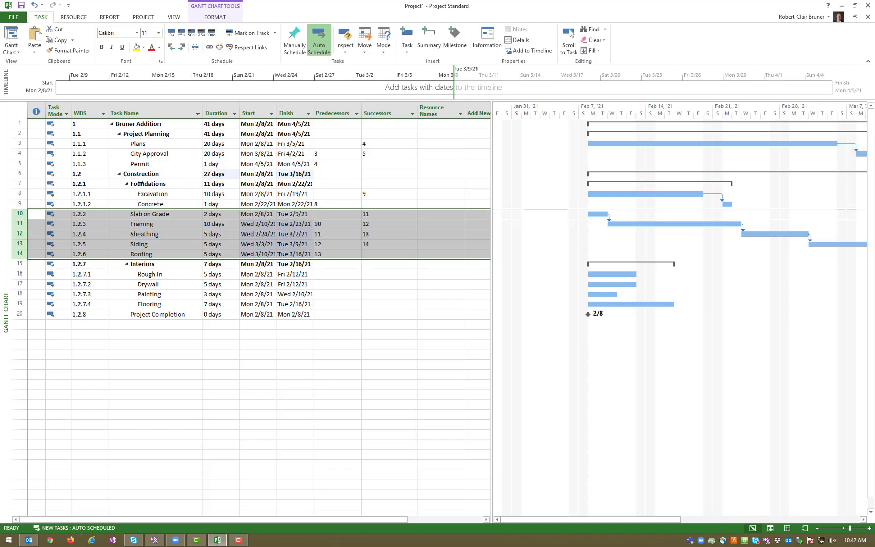
- Link the interior tasks Rough In, Drywall, Painting and Flooring in sequence as predecessor and successor tasks
drag(19, 274, 19, 304)
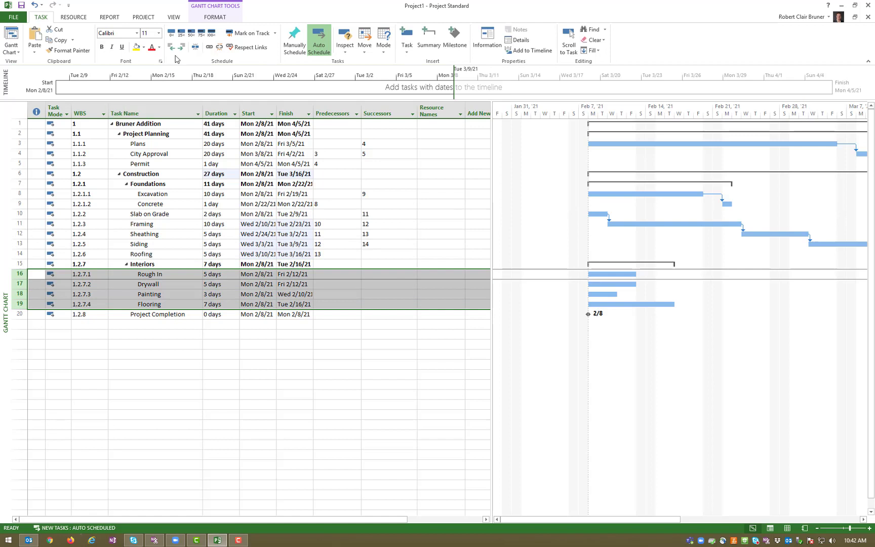
click(196, 47)
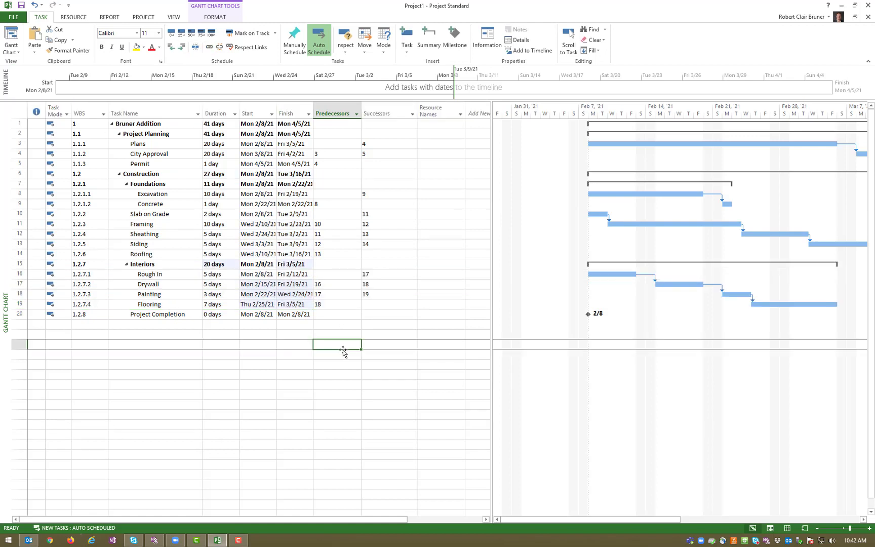
click(340, 346)
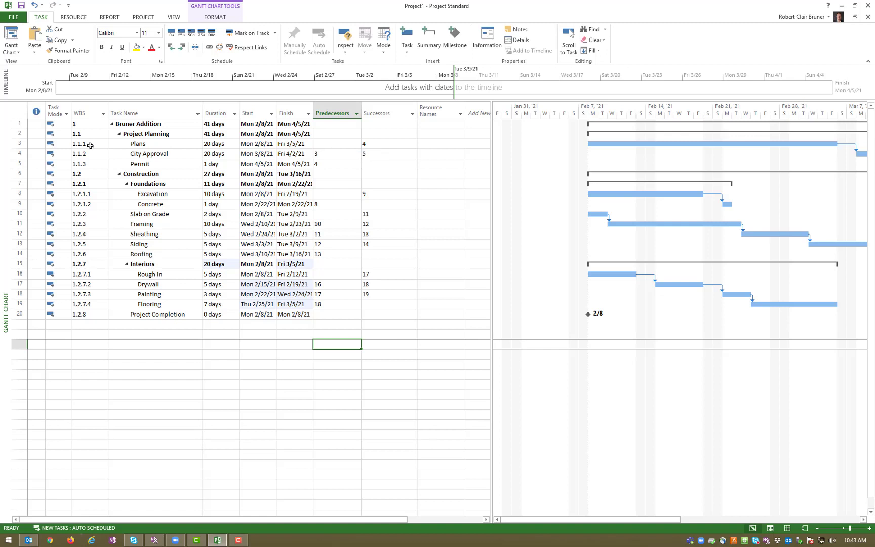
- Set task 20, Project Completion, as the successor of Flooring
click(18, 145)
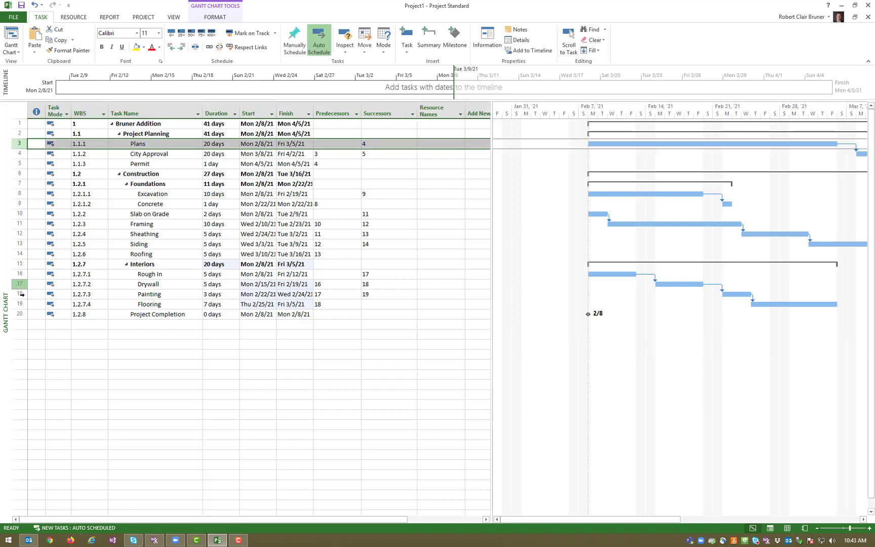
click(19, 314)
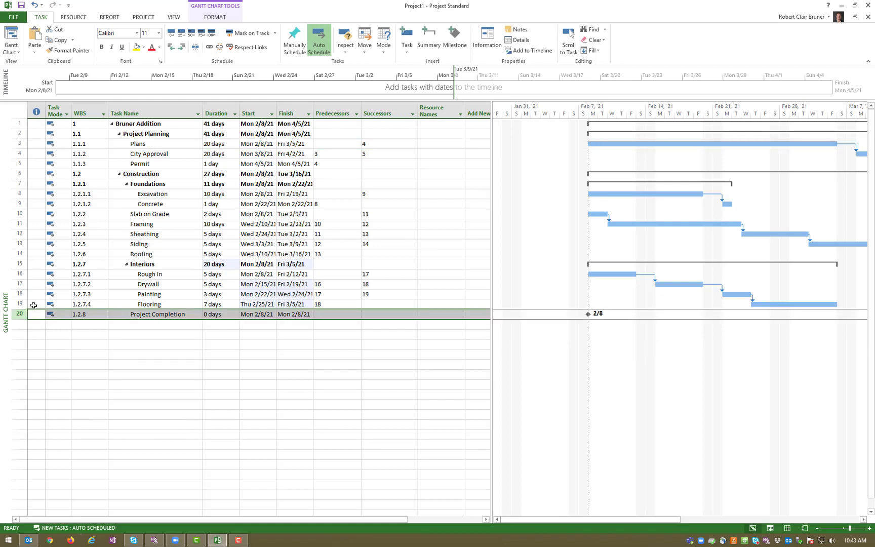
click(379, 304)
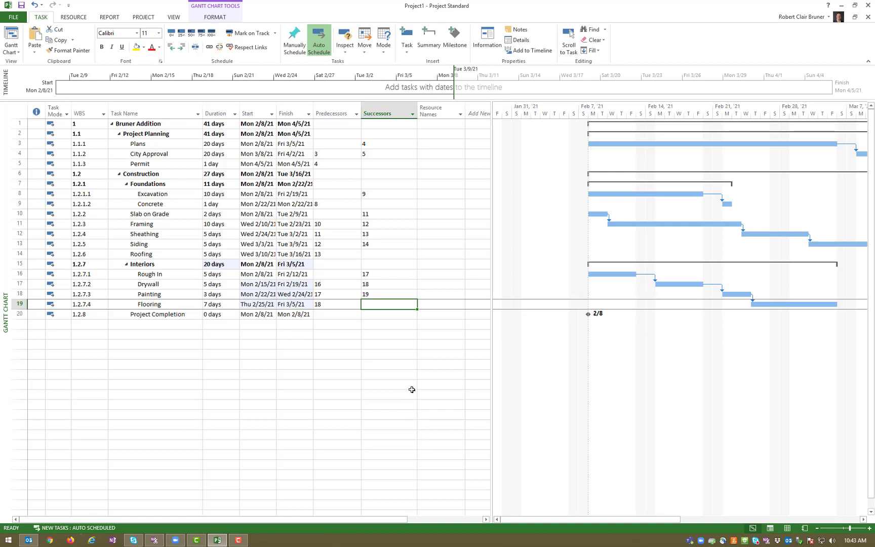
text(20)
key(Return)
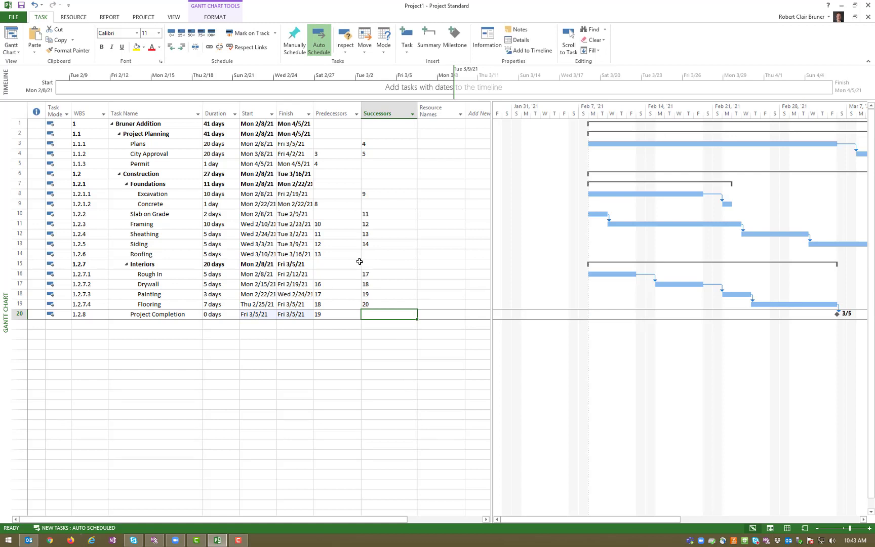
- Set task 17, Drywall, as the successor of Roofing
click(373, 254)
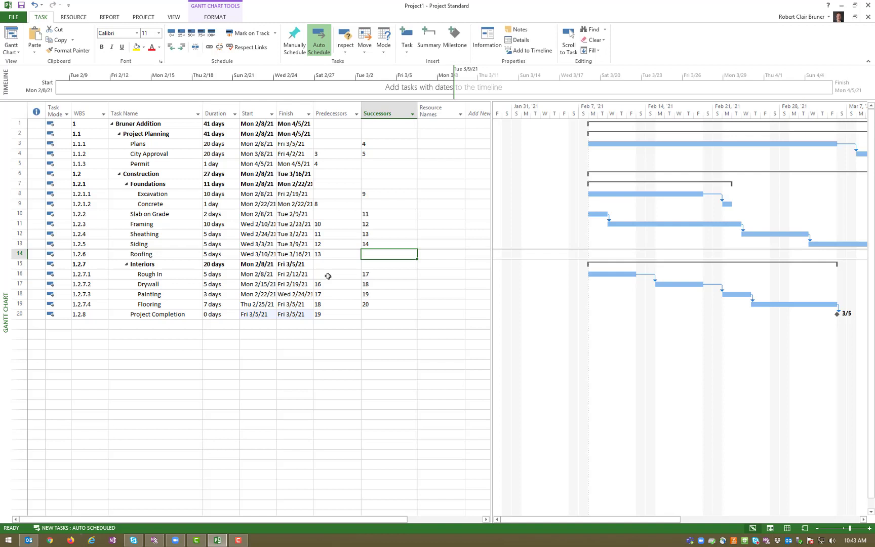
text(17)
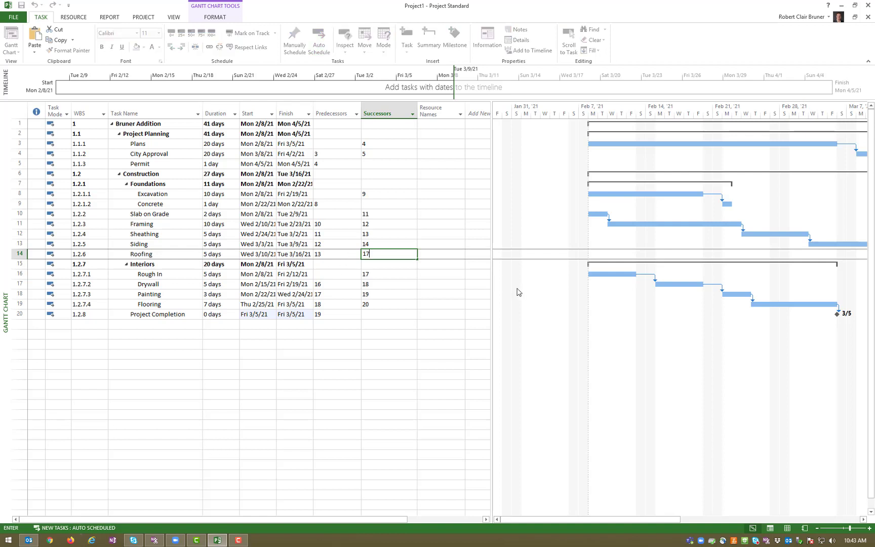
key(Return)
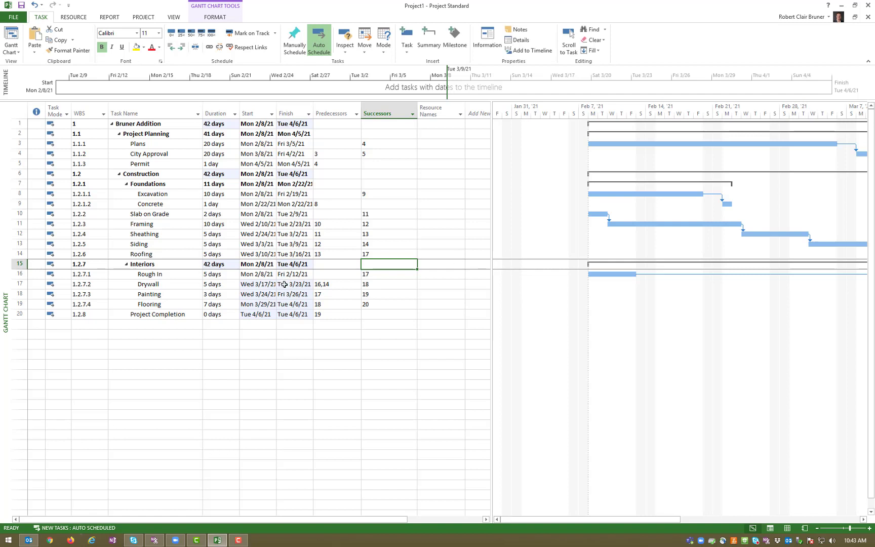
- Set task 11, Framing, as the predecessor of Rough In
click(319, 274)
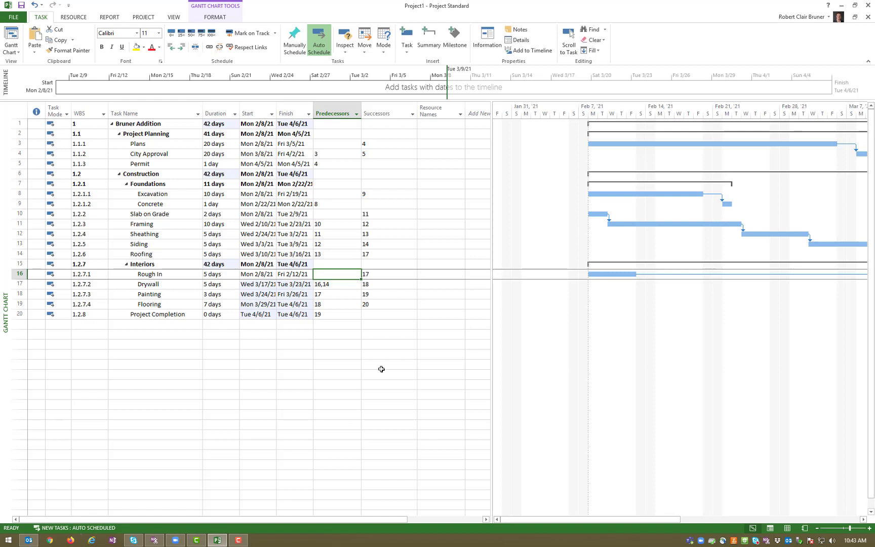
text(12)
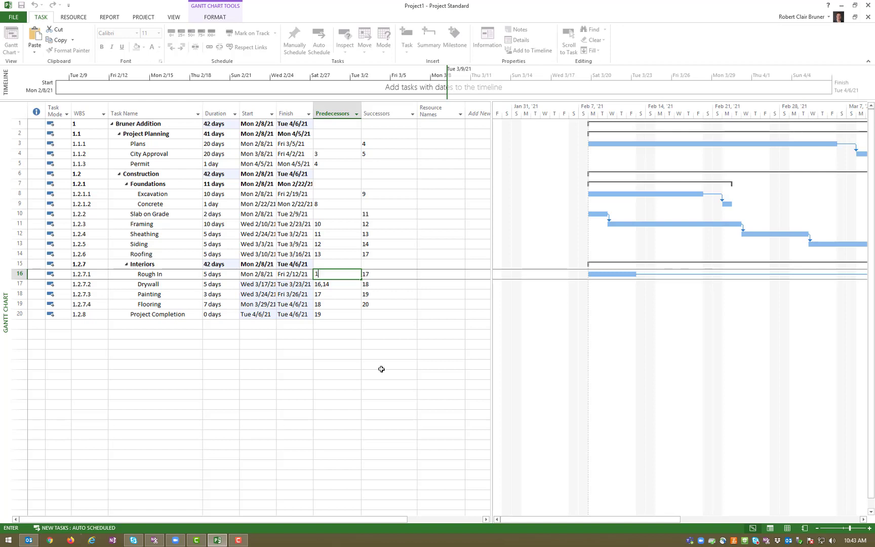
key(Return)
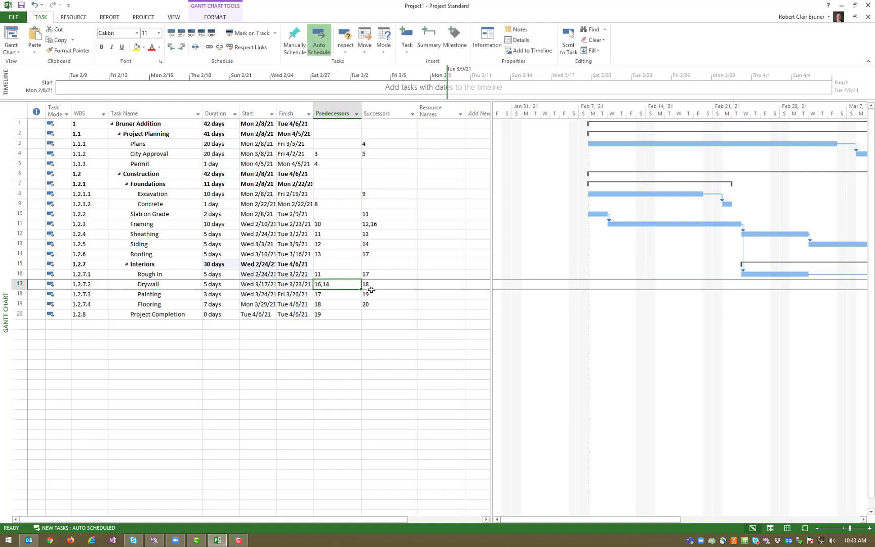
- Link the Concrete and Slab on Grade tasks together, and unlink them again
click(327, 214)
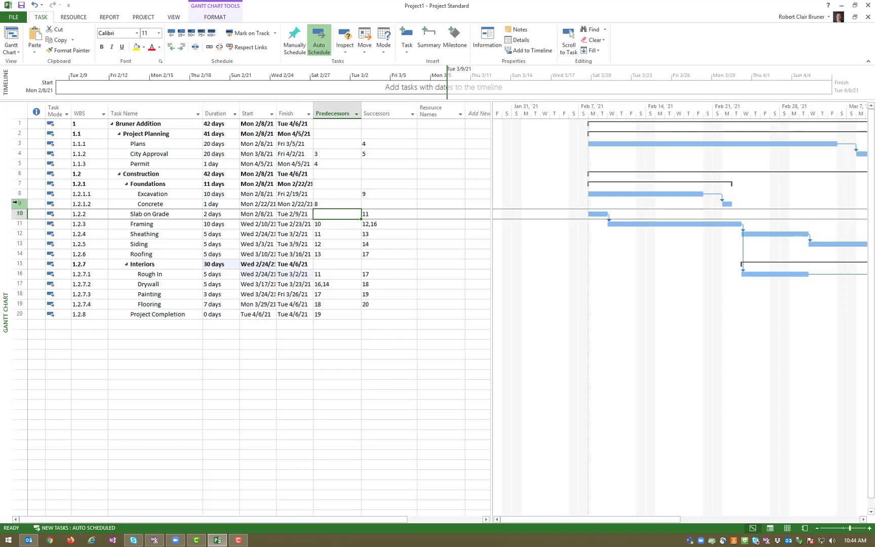
drag(17, 203, 15, 214)
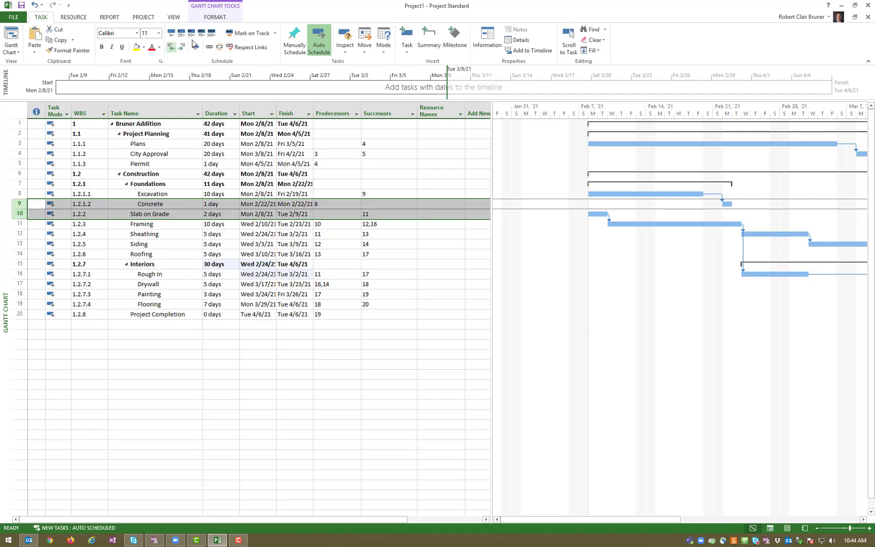
click(209, 47)
click(219, 47)
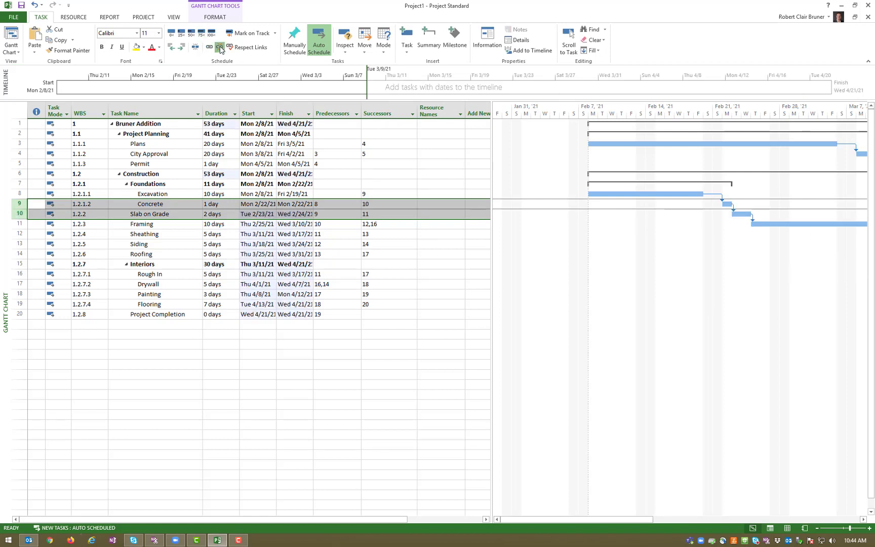
click(342, 253)
- Enter task 9, Concrete, as the predecessor of Slab on Grade
click(325, 215)
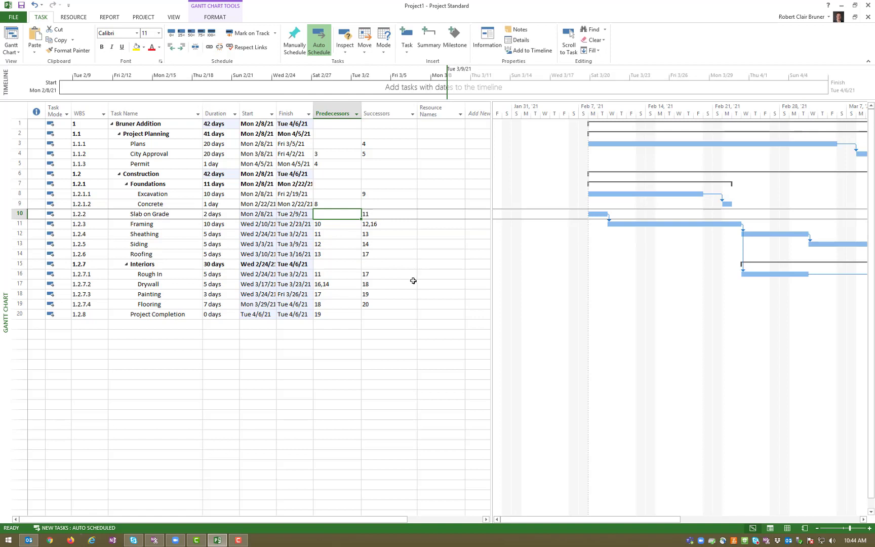
text(9)
key(Return)
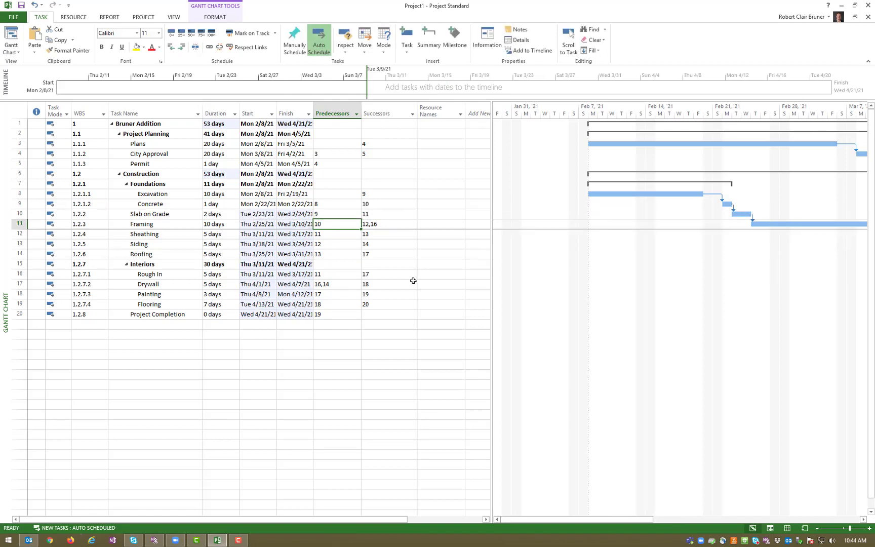
- Enter task 5, Permit, as the predecessor of Excavation
click(320, 193)
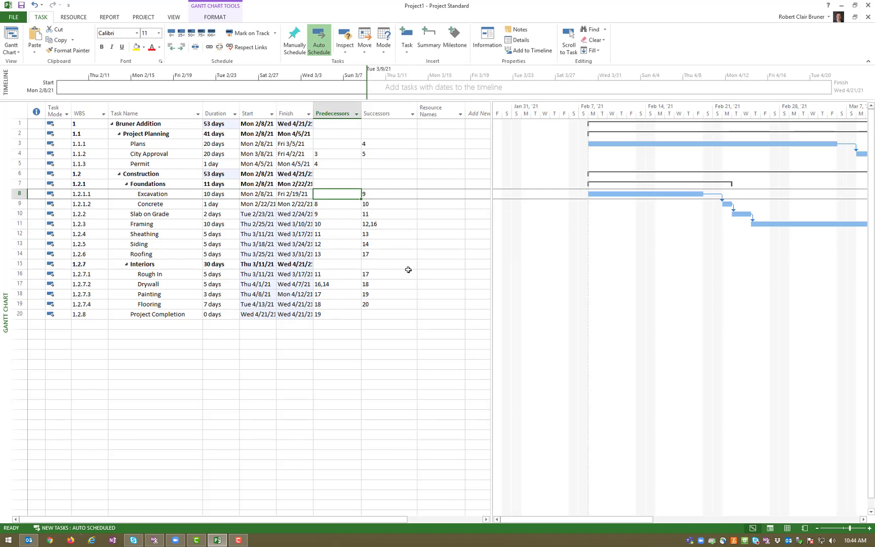
text(5)
key(Return)
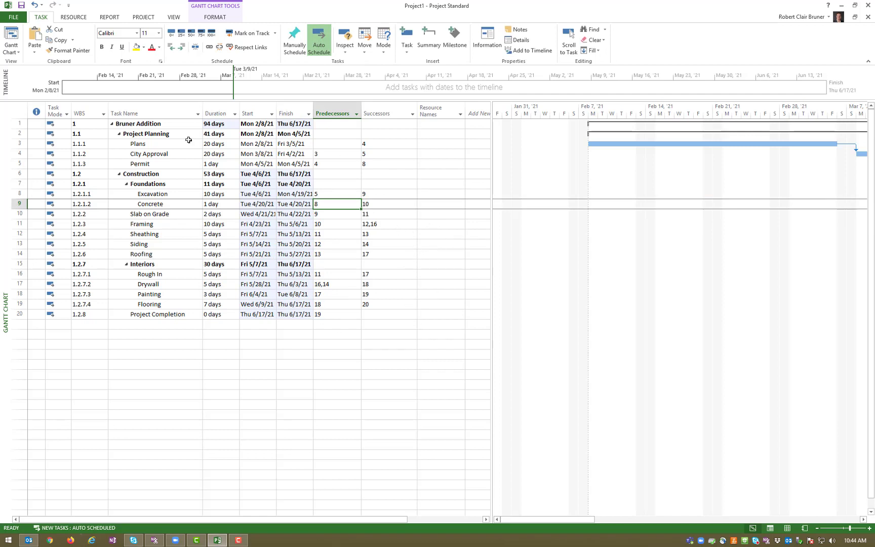
click(17, 145)
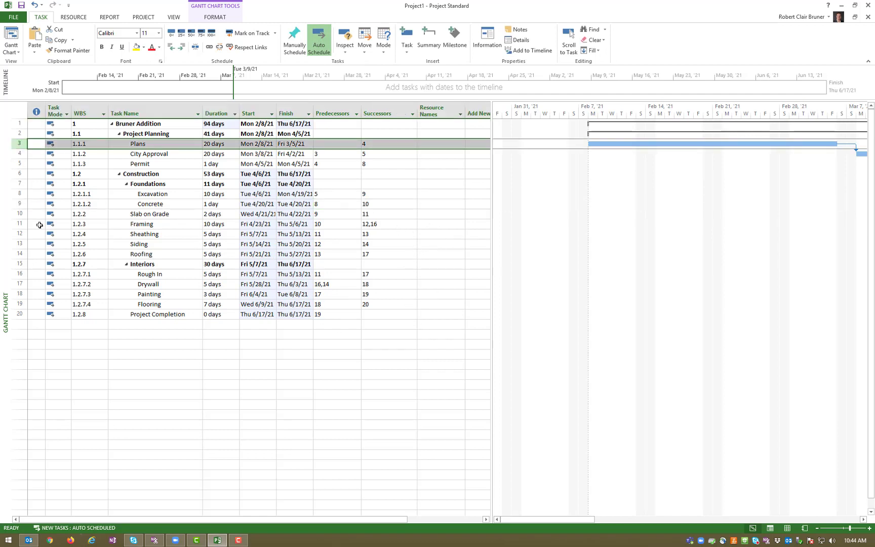
click(20, 314)
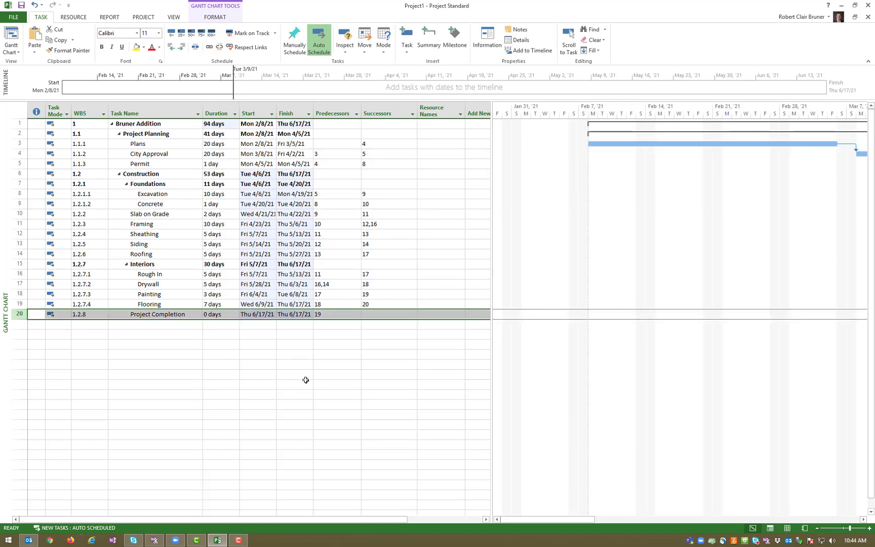
click(303, 384)
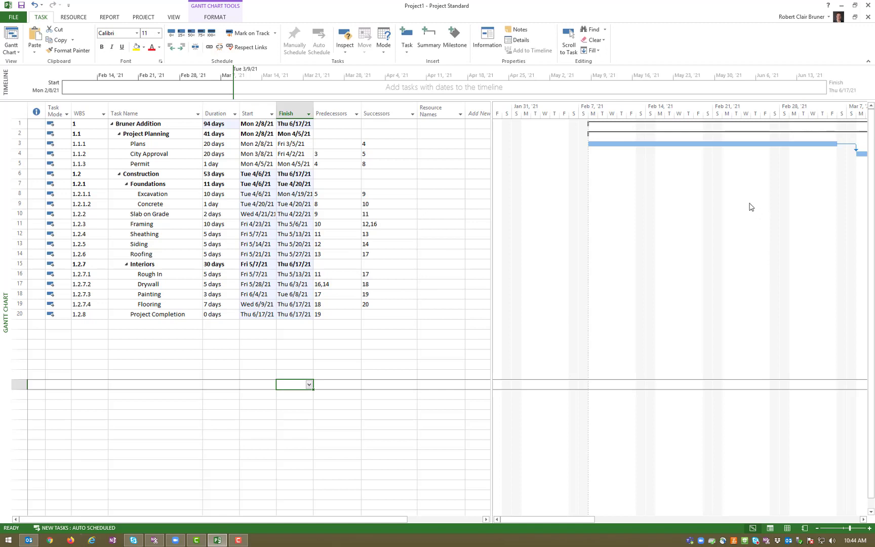
- Zoom the Gantt chart's timescale to the entire project
right_click(637, 112)
click(661, 126)
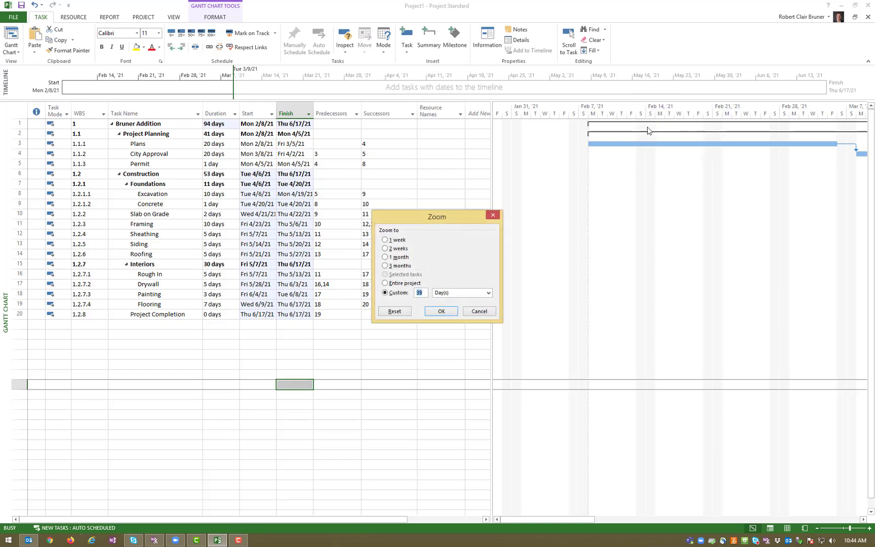
click(402, 283)
click(445, 312)
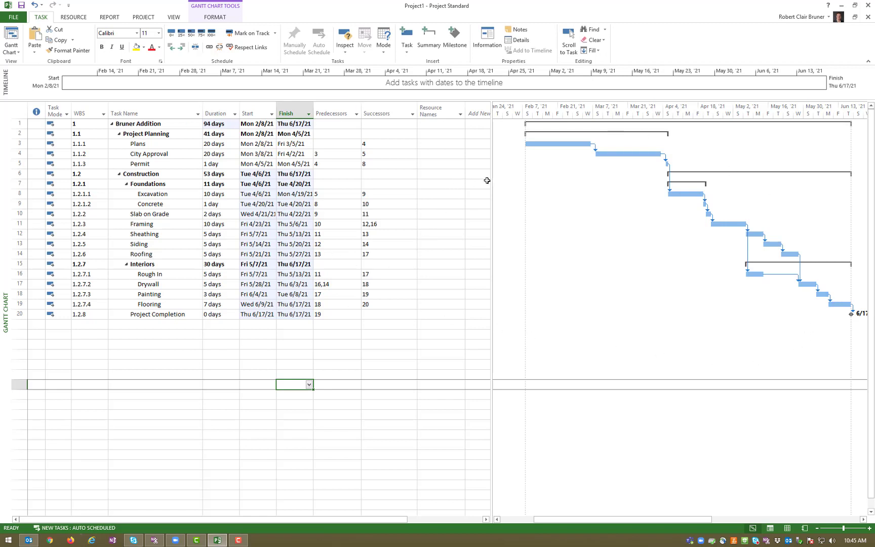
- Widen the Gantt chart area up to the Successors column and refit its timescale to the entire project
drag(491, 186, 421, 197)
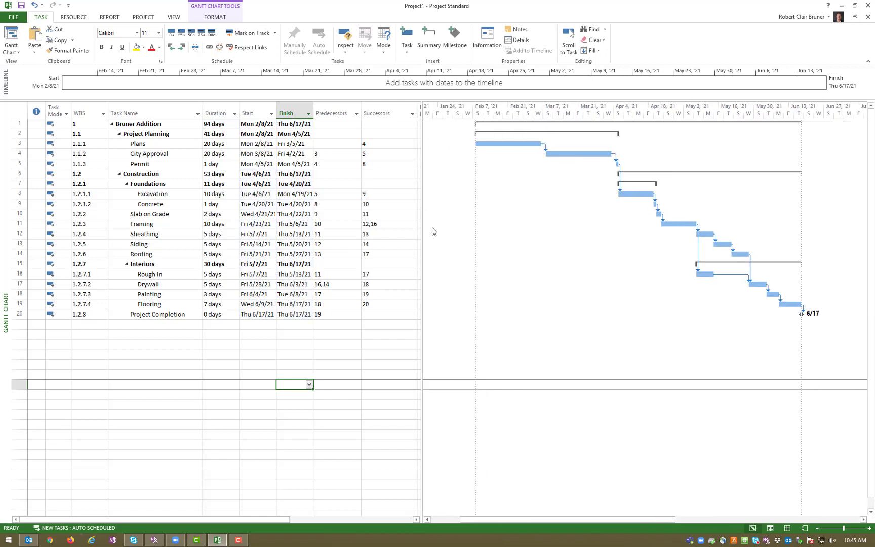
right_click(529, 114)
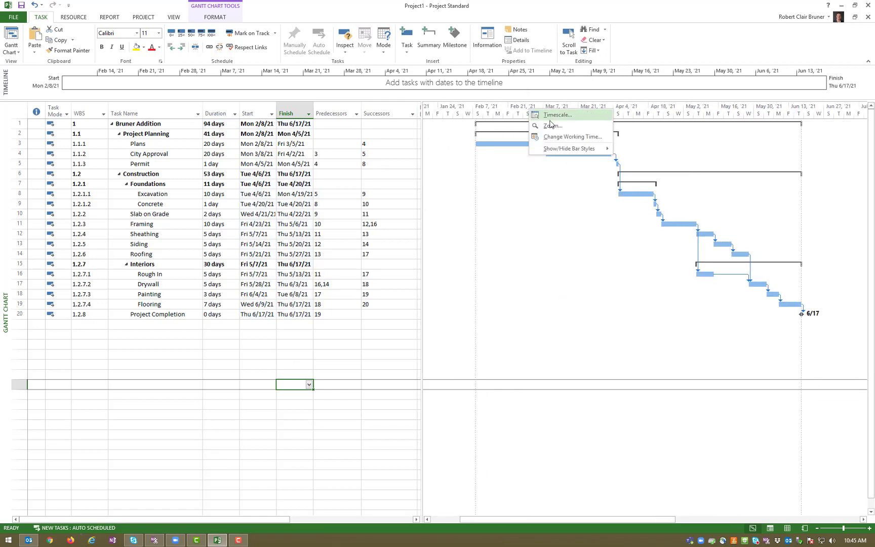
click(550, 127)
click(407, 283)
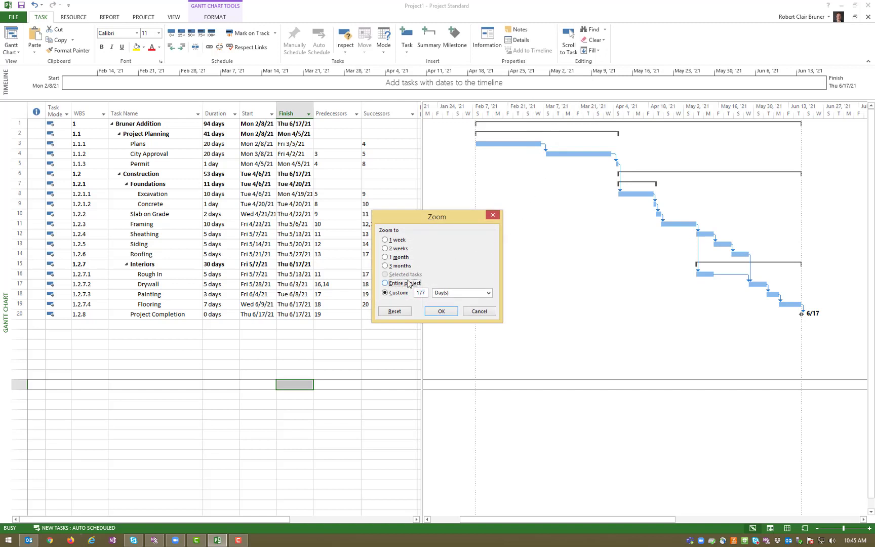
click(431, 312)
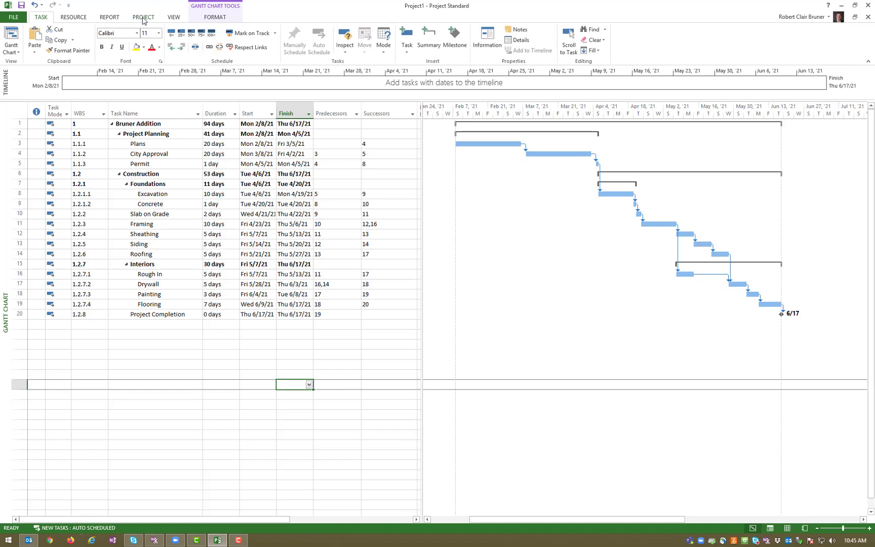
- Highlight the critical tasks in the Gantt chart's bar styles
click(215, 19)
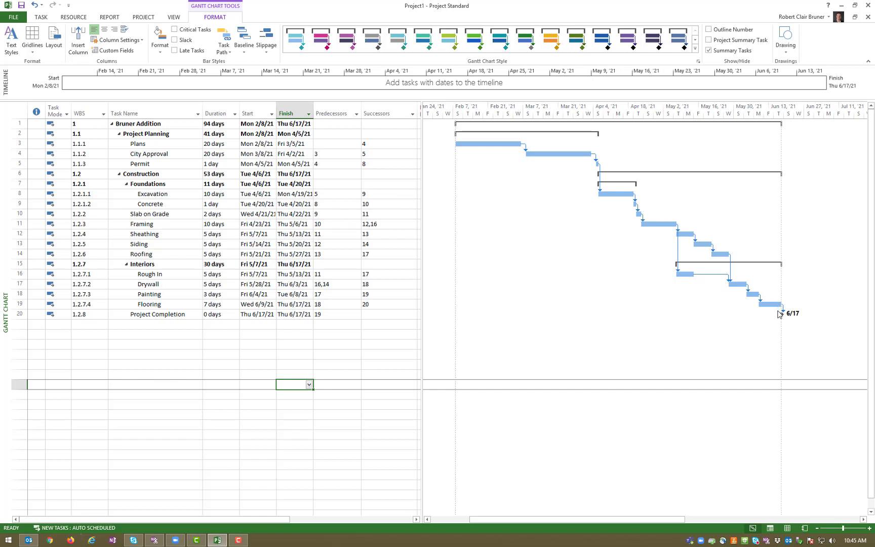
click(175, 31)
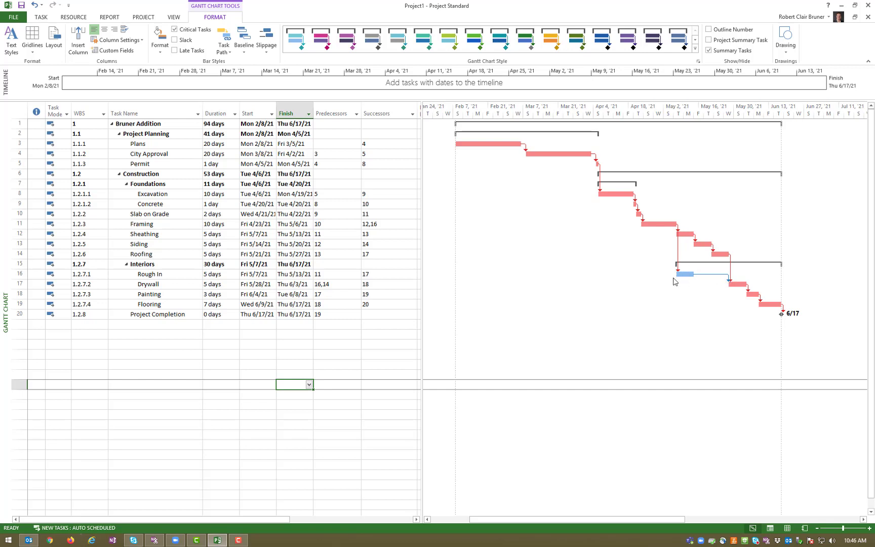
- Try durations of 6 and 8 days for Rough In to test its effect on the critical path
click(211, 276)
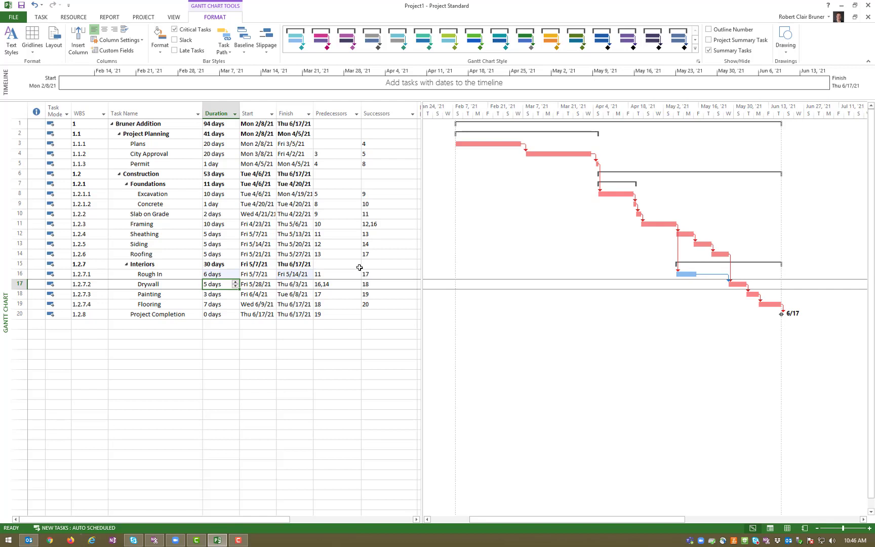
key(Up)
text(8)
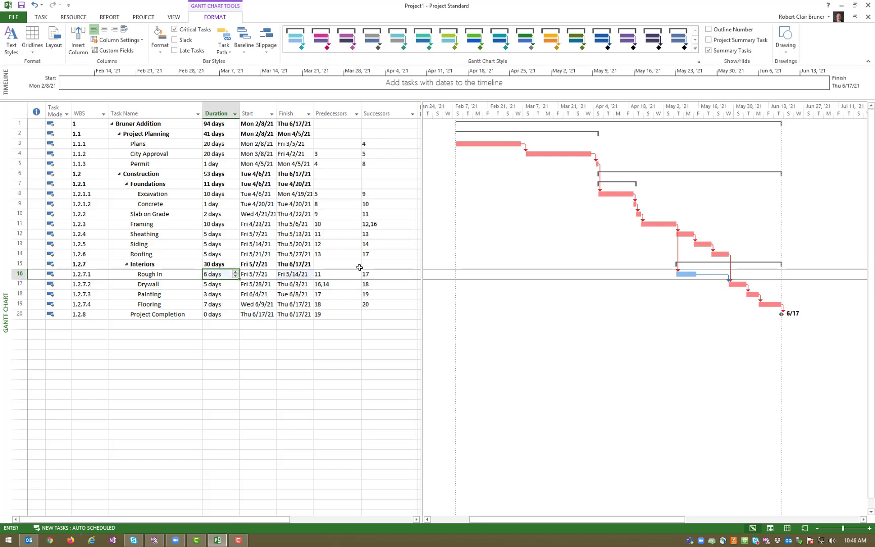
key(Return)
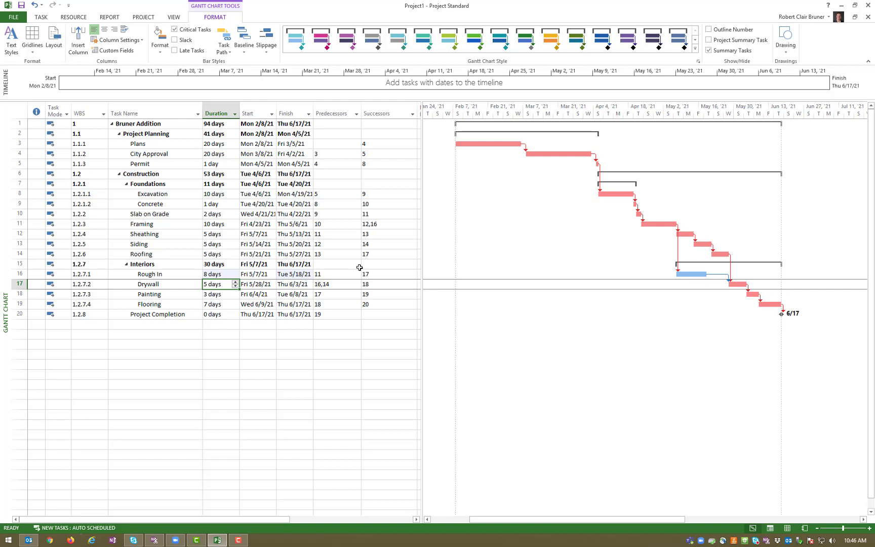
- Set Rough In's duration to 15 days and on to 20 days to compare the effect on the critical path
key(Up)
text(15)
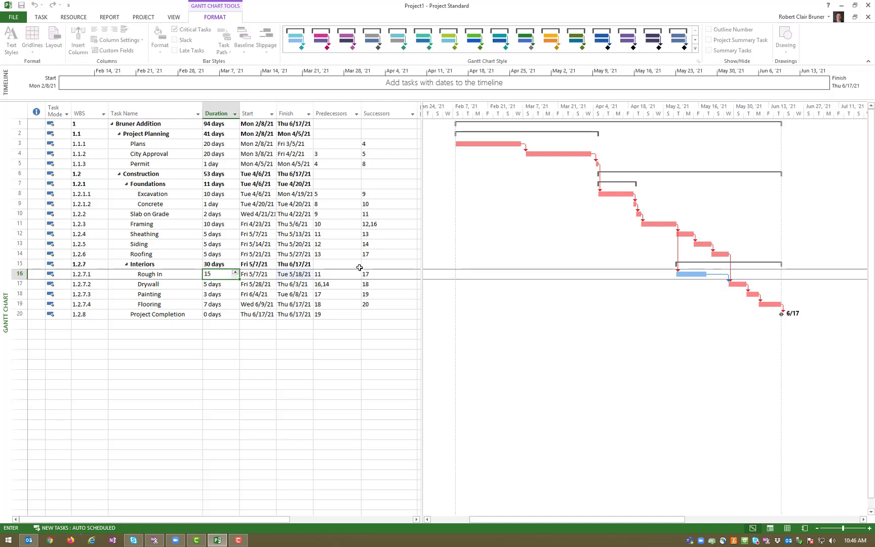
key(Return)
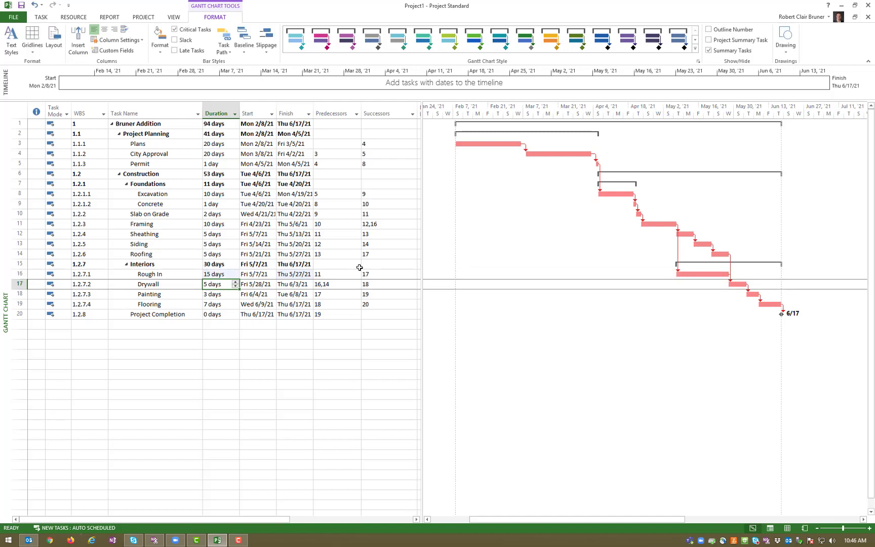
key(Up)
text(20)
key(Return)
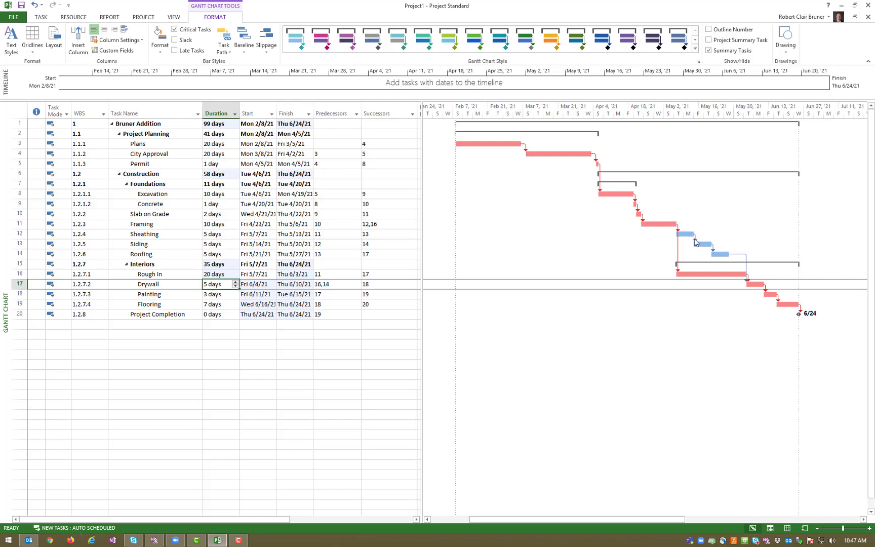
mouse_move(695, 242)
click(14, 223)
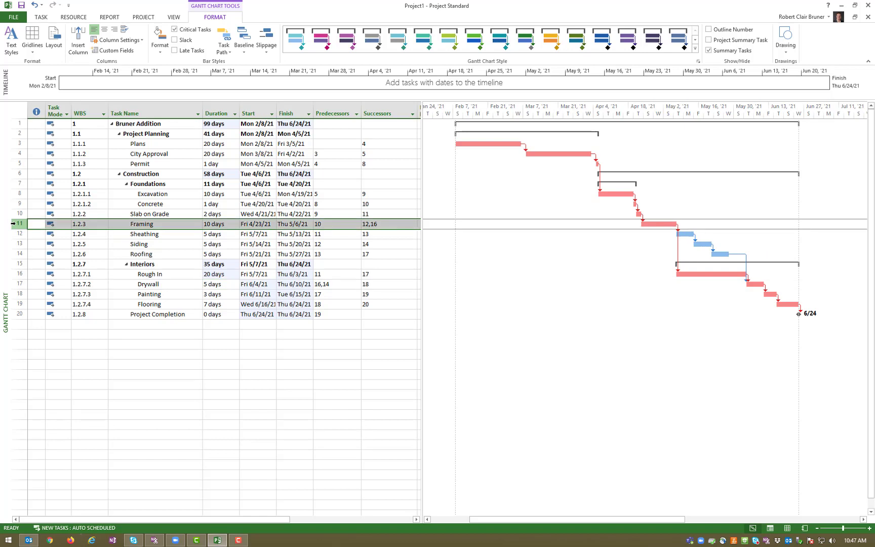
click(14, 244)
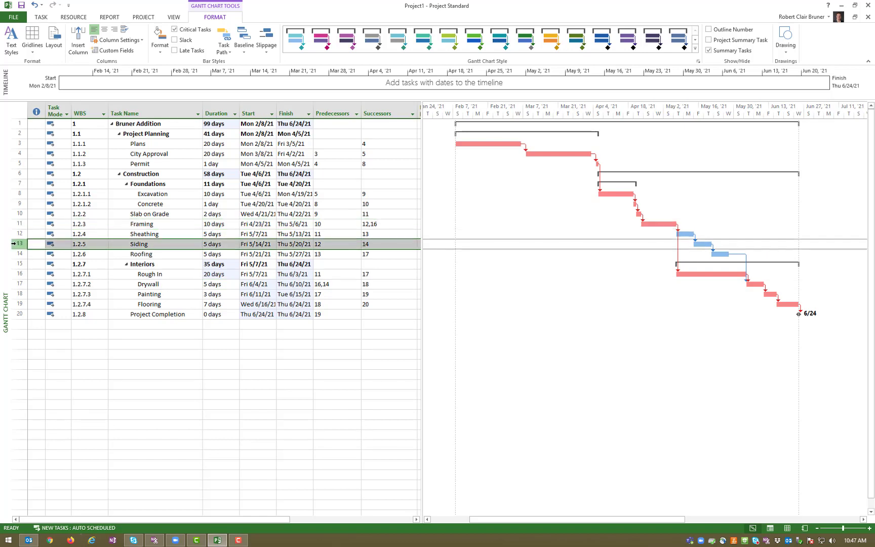
key(ctrl+s)
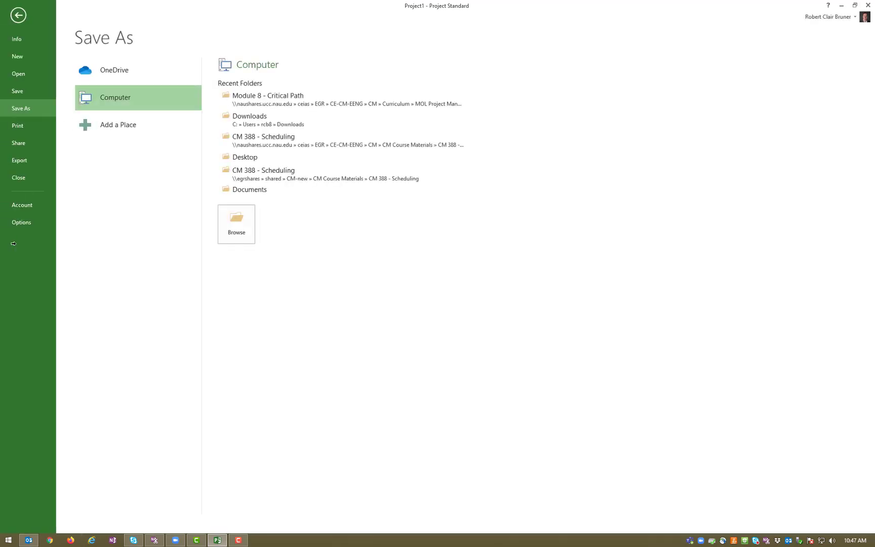
click(12, 14)
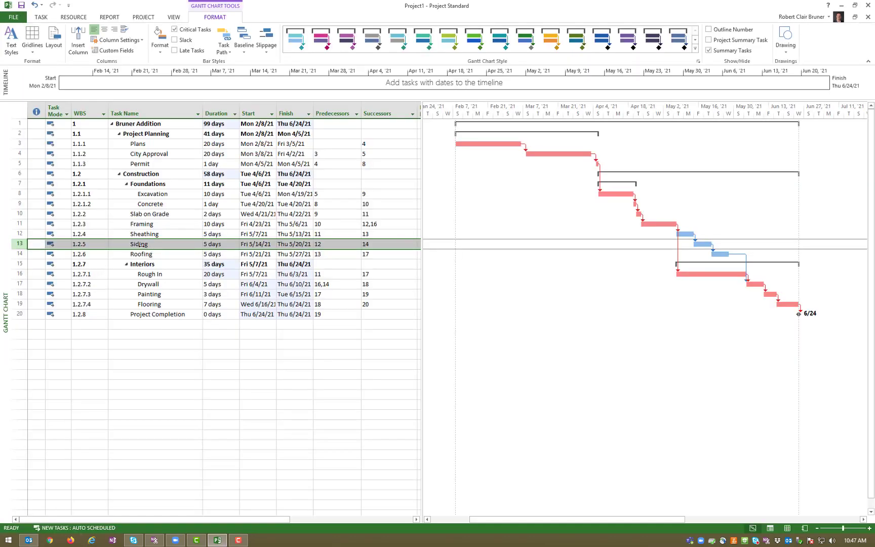
- Set the predecessor of Siding to task 10, Slab on Grade
click(325, 246)
key(Up)
key(Up)
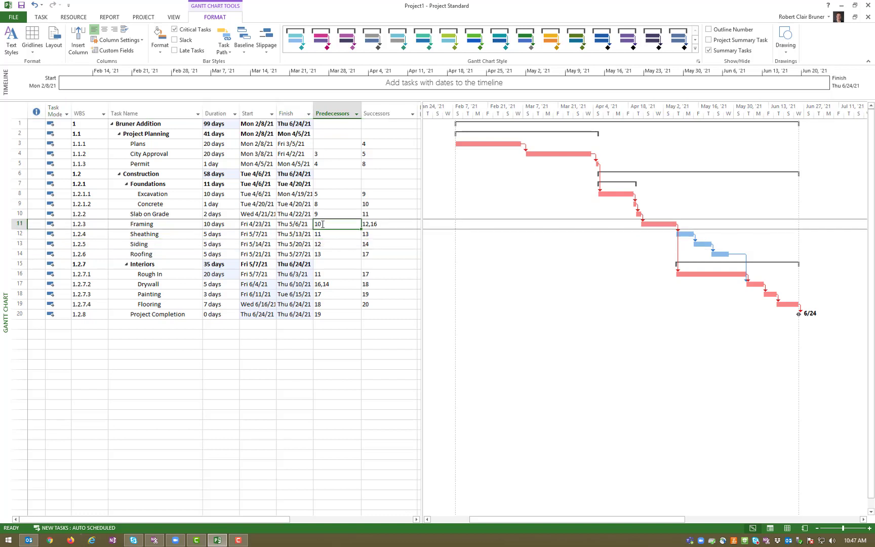
click(324, 246)
text(10)
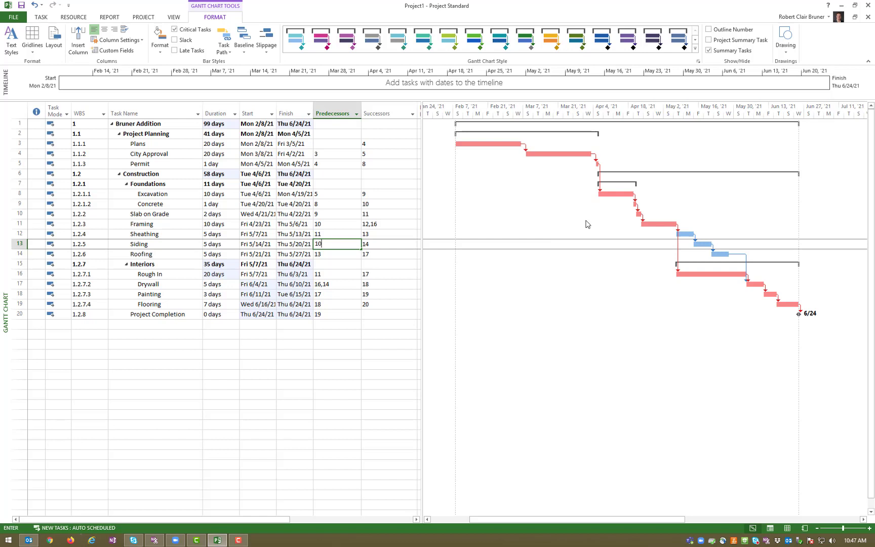
key(Return)
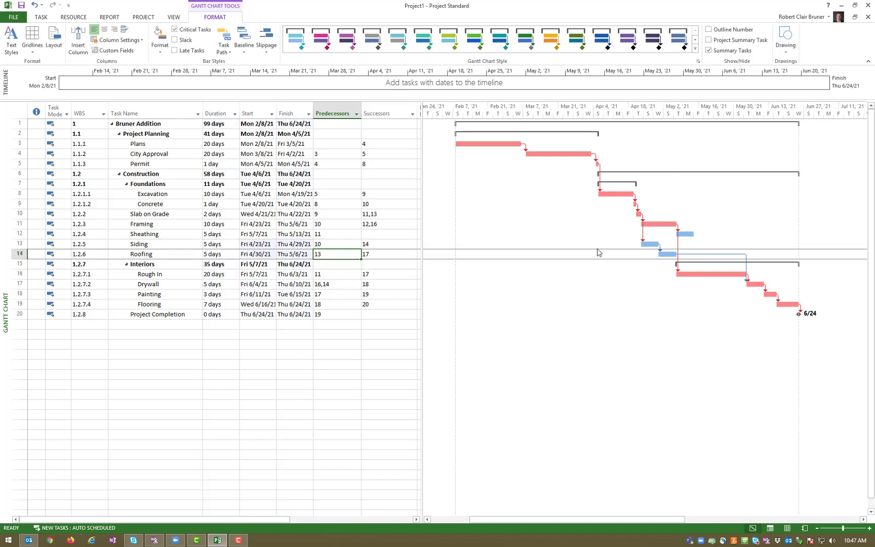
- Try task 20, Project Completion, as the successor of Sheathing and clear that link again
click(372, 234)
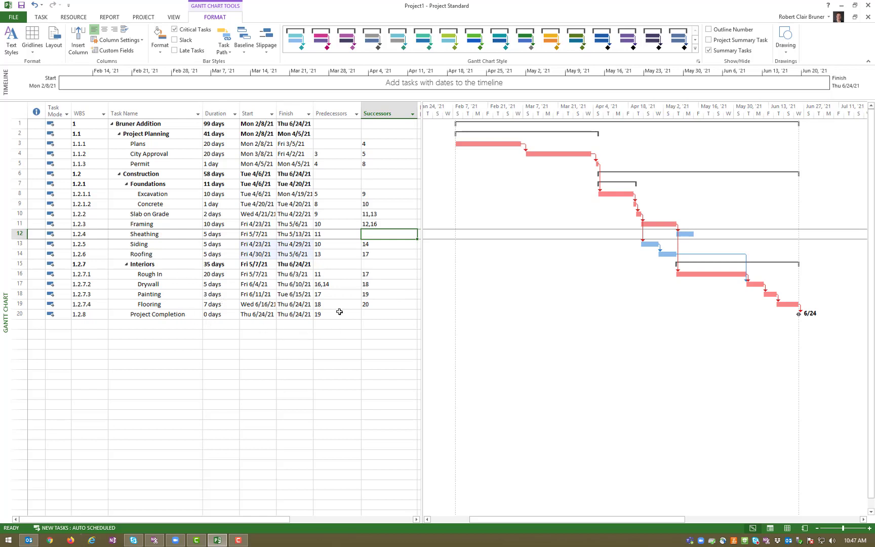
text(20)
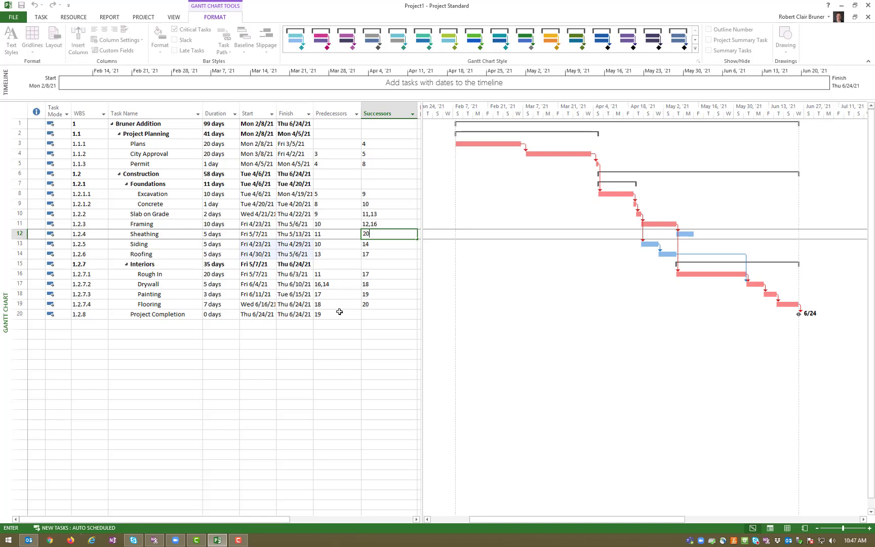
key(Return)
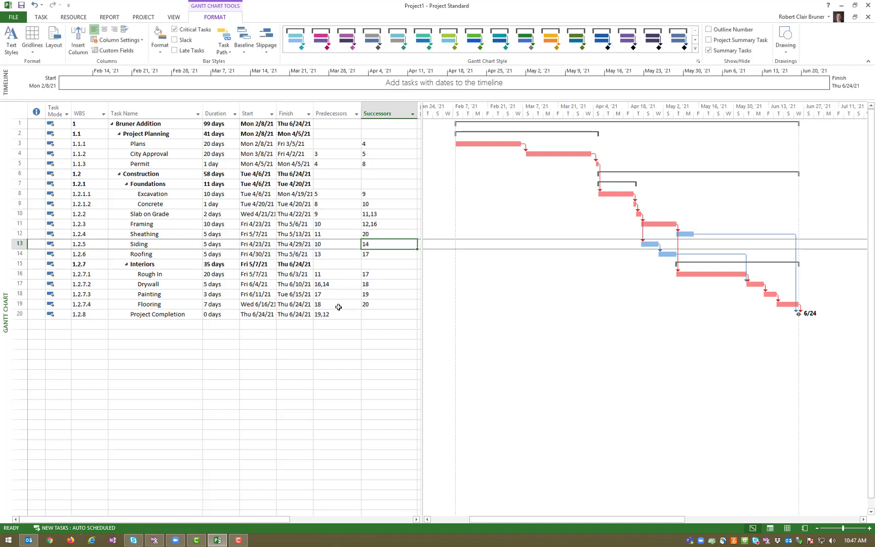
click(383, 233)
key(Delete)
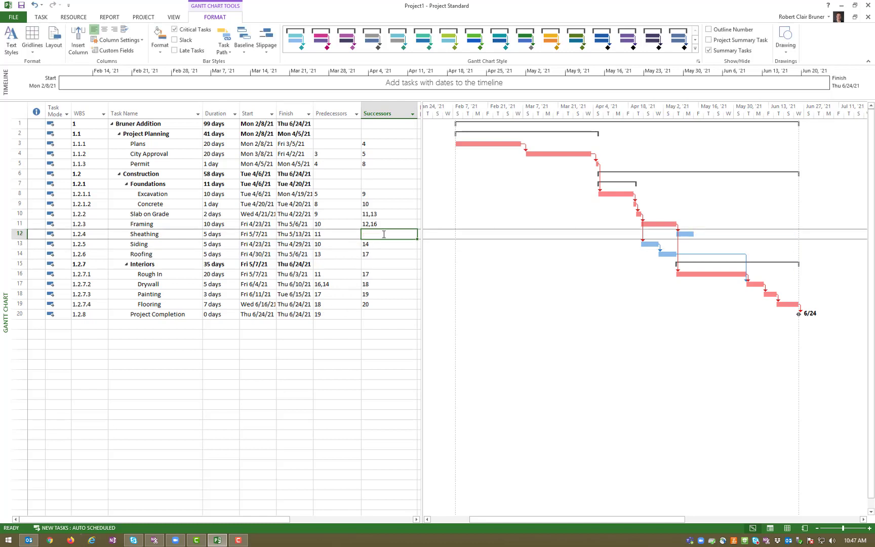
- Test a 200-day duration for Sheathing while it has no successor, and reset it to 5 days
click(222, 234)
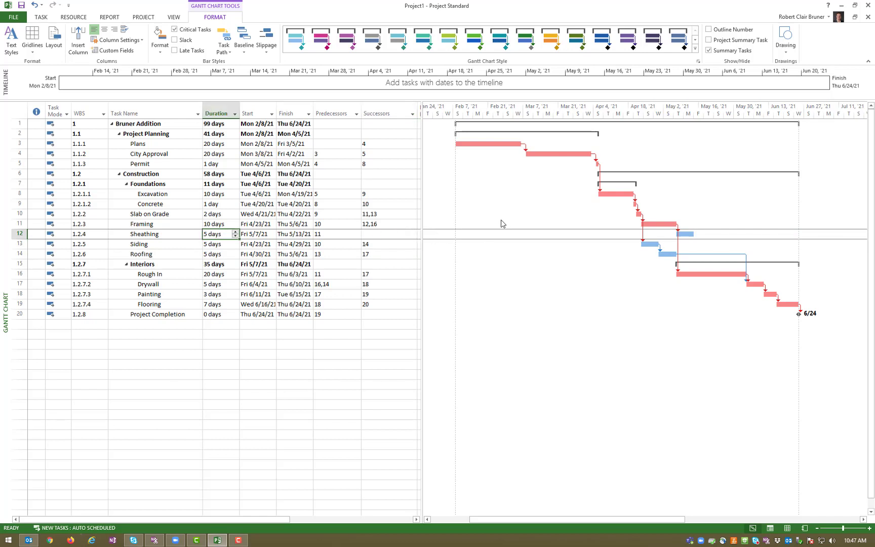
text(200)
key(Return)
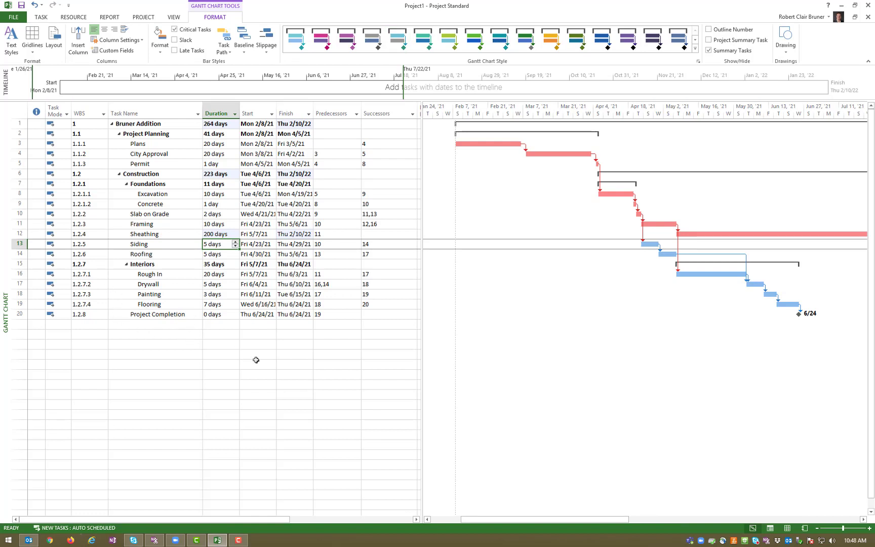
click(232, 234)
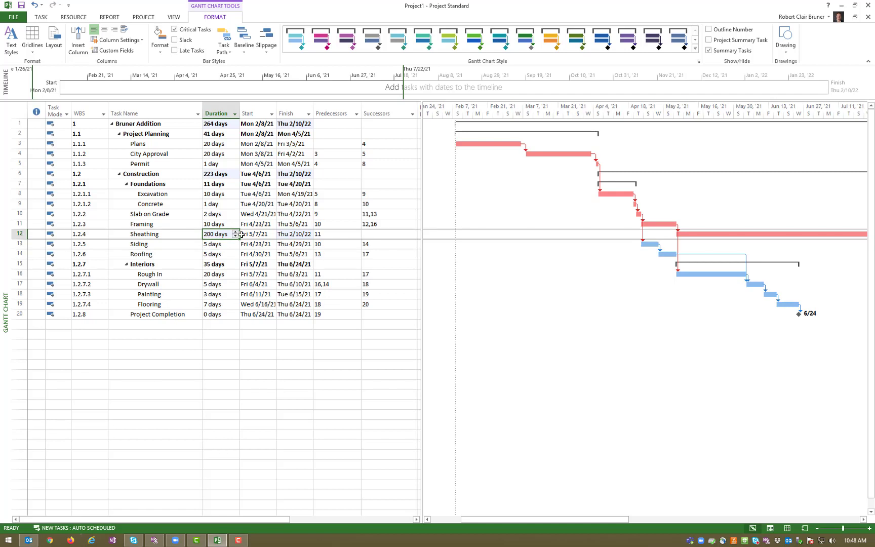
text(5)
key(Return)
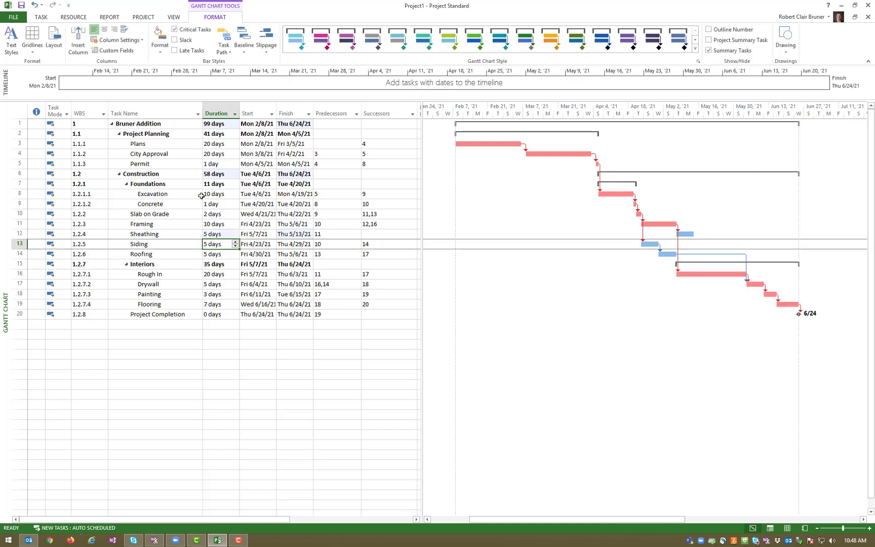
- Set the successor of Sheathing to task 20, Project Completion
click(372, 234)
text(20)
key(Return)
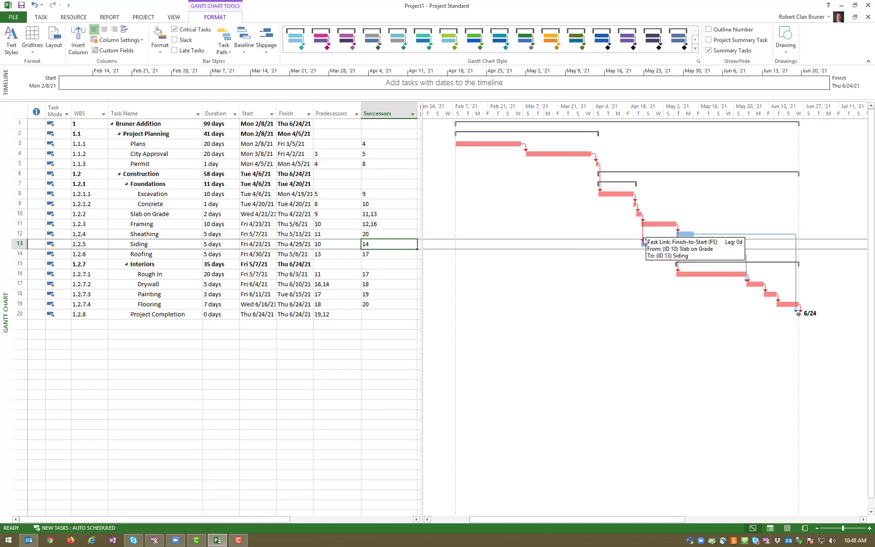
- Set the predecessor of Siding to task 11, Framing
click(325, 246)
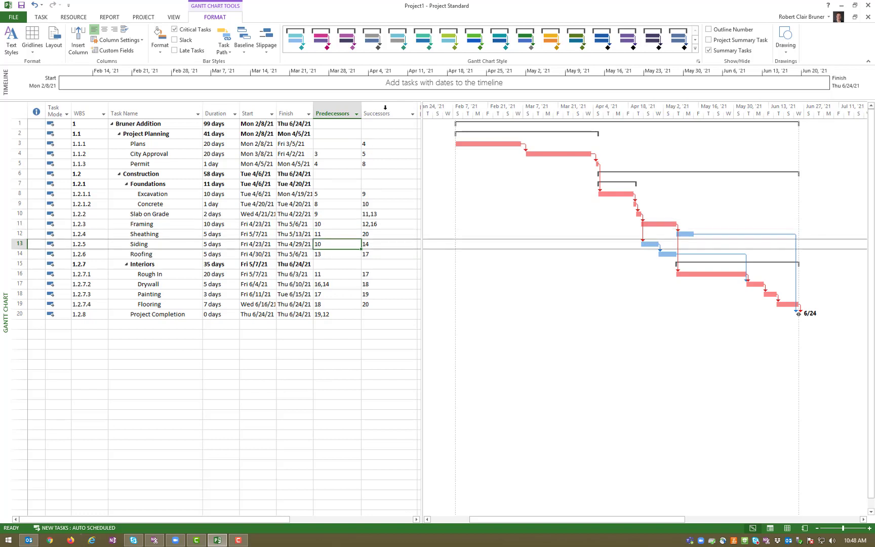
click(326, 244)
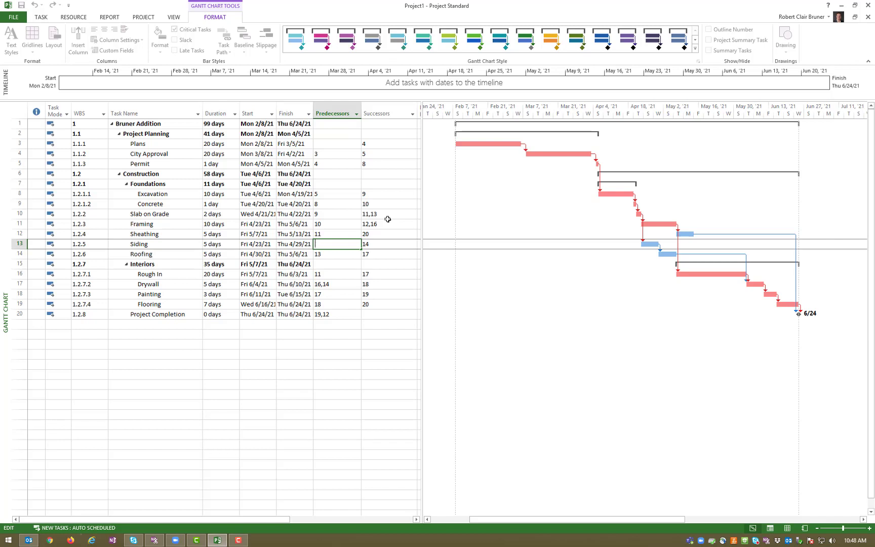
text(11)
key(Return)
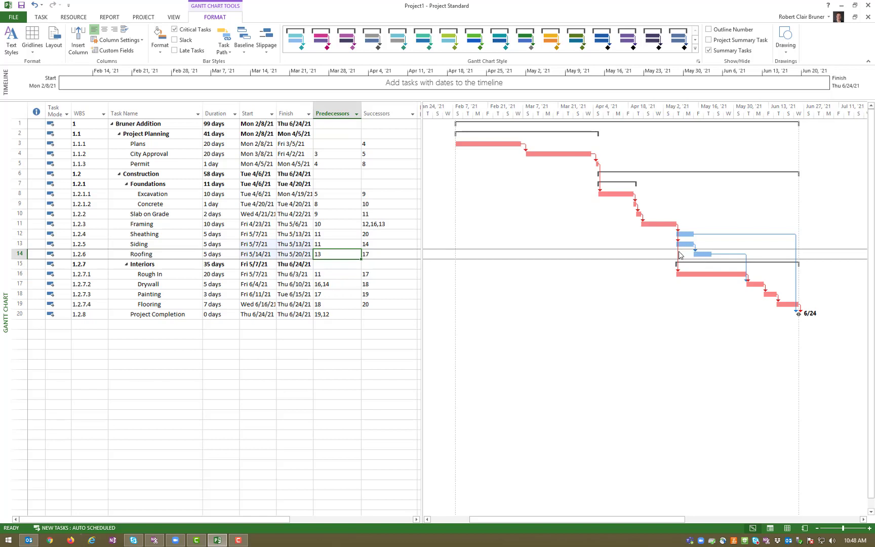
- Show the Task Form details below the Gantt chart for the Siding task
click(317, 244)
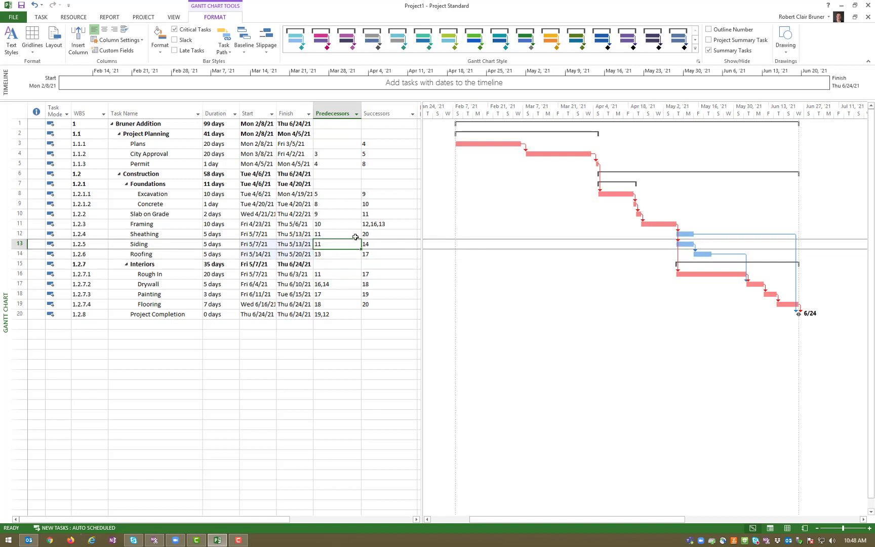
click(174, 18)
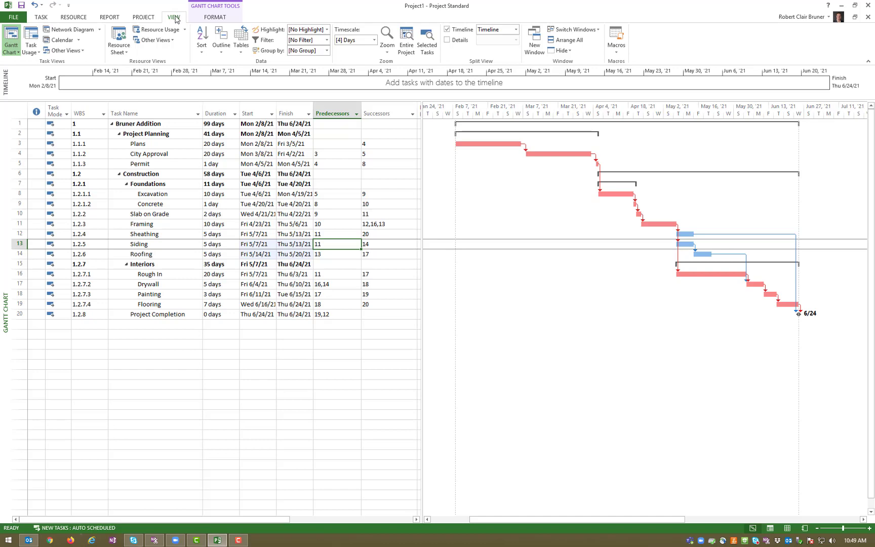
click(446, 40)
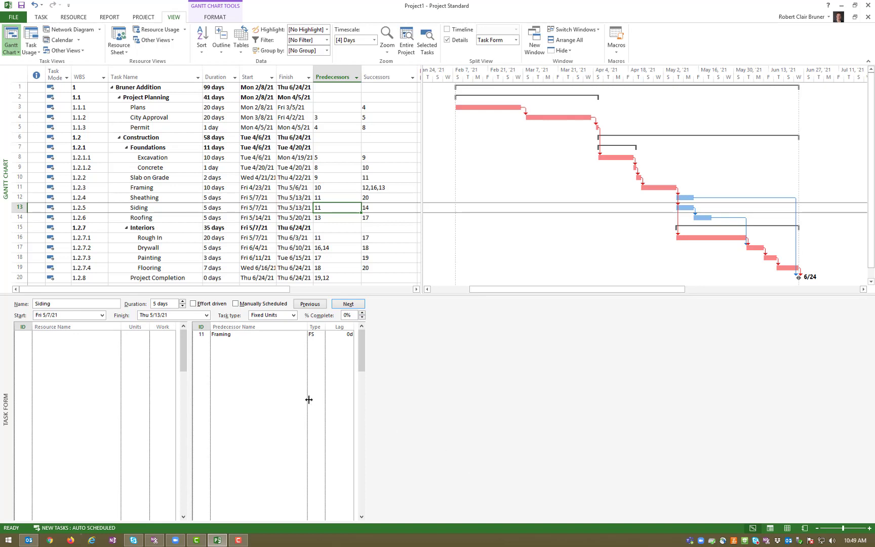
click(19, 207)
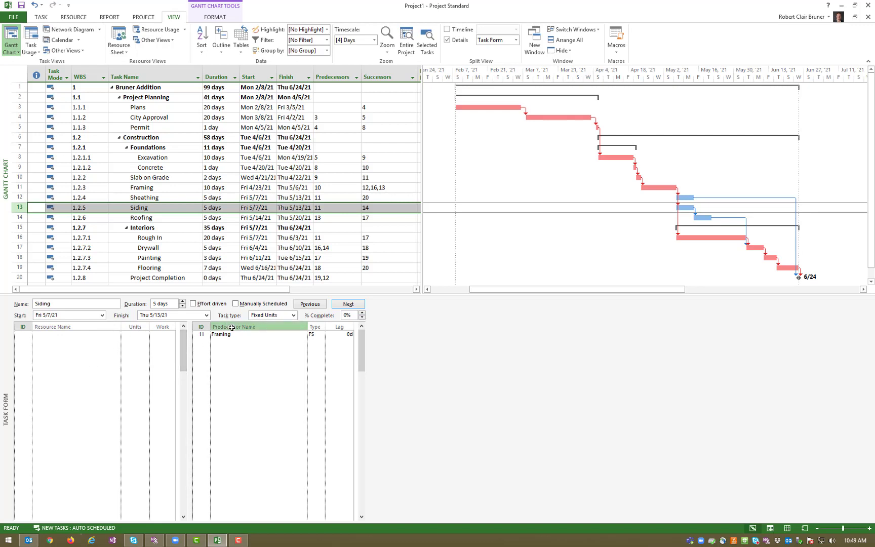
- Switch the Task Form to list Siding's predecessors and successors
click(69, 327)
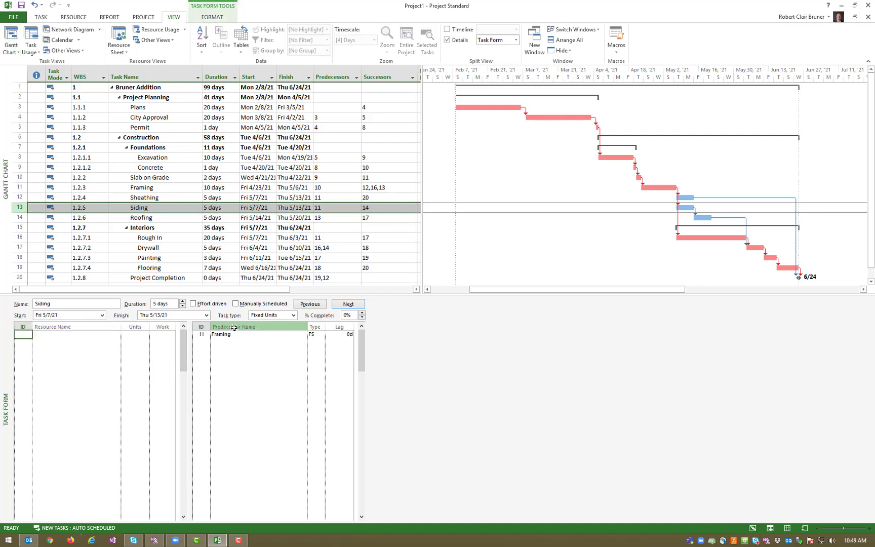
click(237, 328)
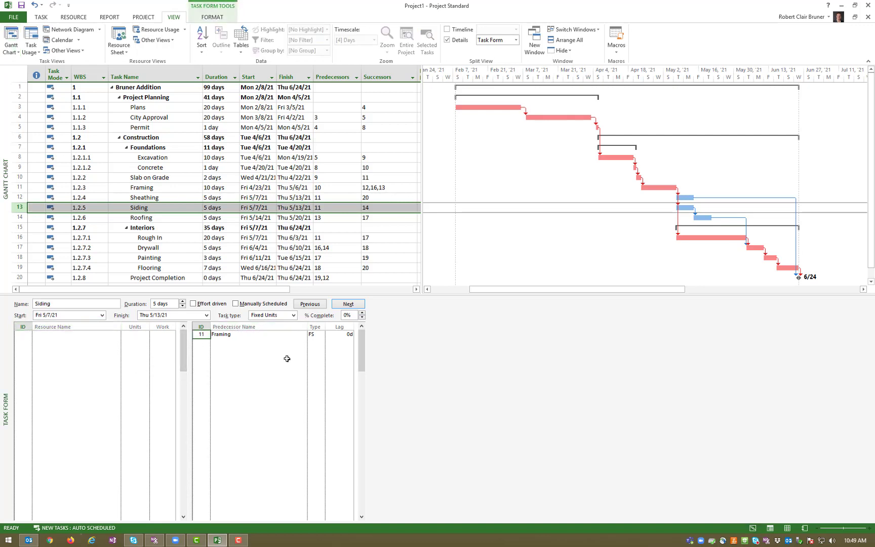
right_click(246, 326)
click(279, 345)
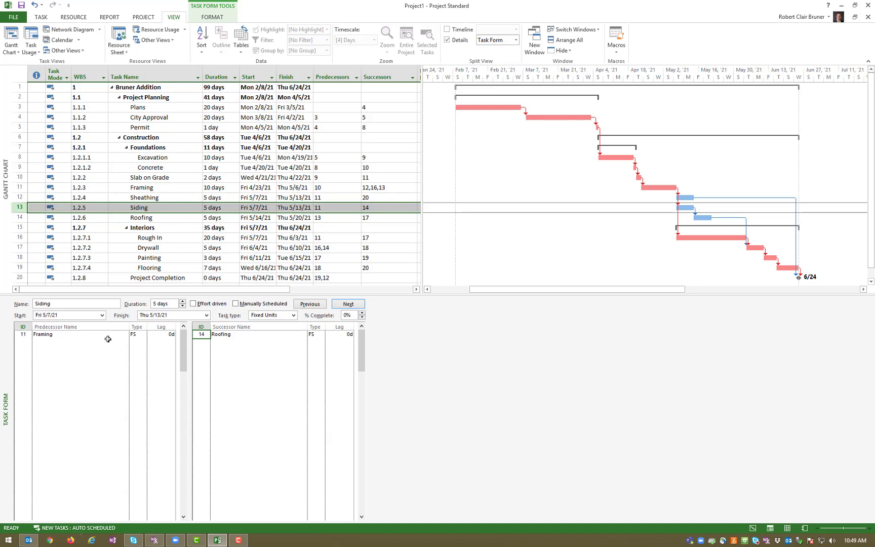
- Change the link type from Framing to Siding to start-to-start (SS) in the Task Form
click(140, 335)
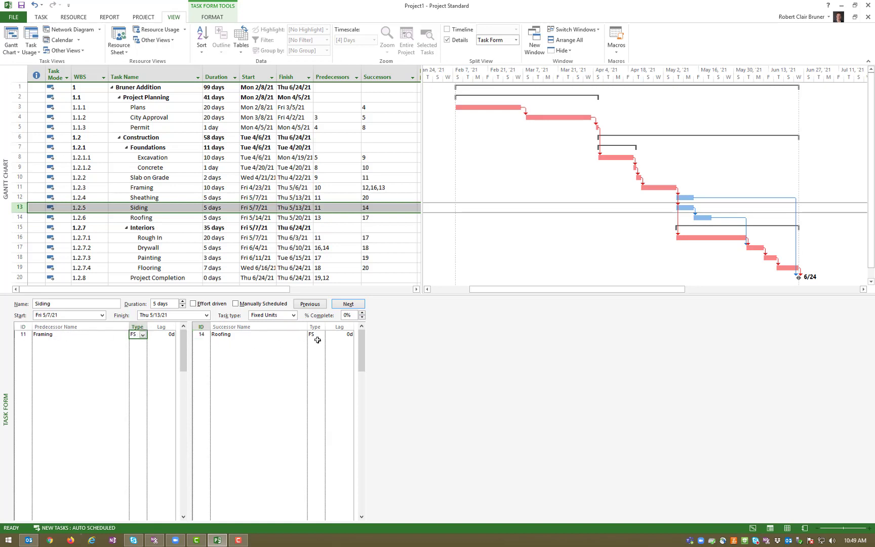
click(143, 335)
click(137, 364)
click(318, 304)
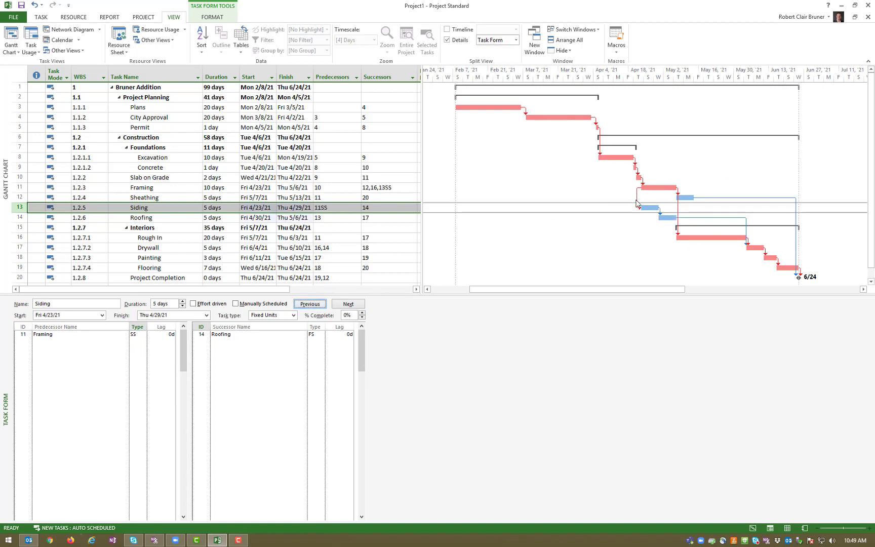
- Add a 2-day lag to Siding's start-to-start link with Framing and check the Gantt chart links
mouse_move(642, 208)
click(169, 337)
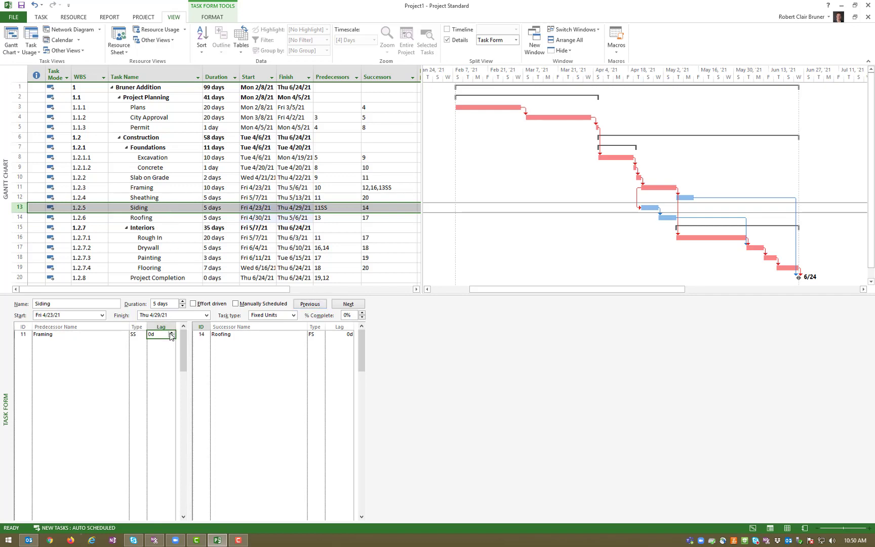
click(171, 333)
click(171, 333)
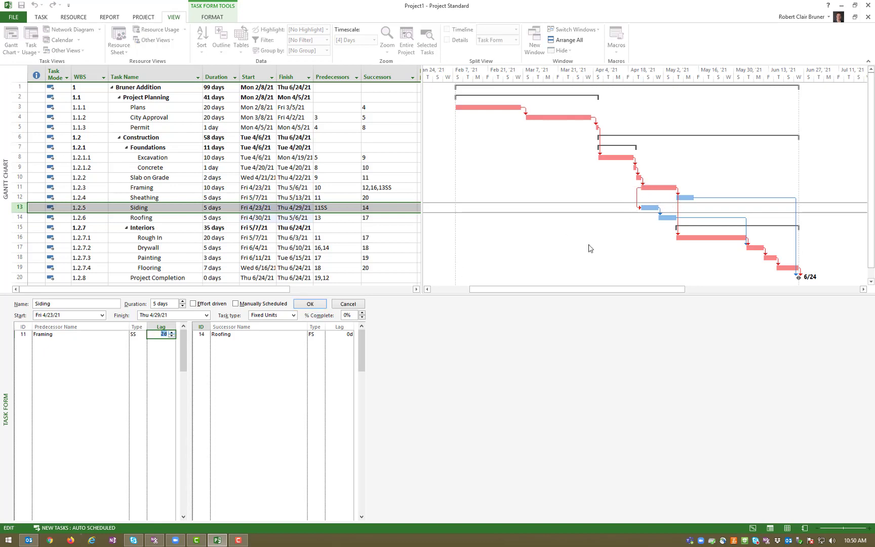
click(323, 305)
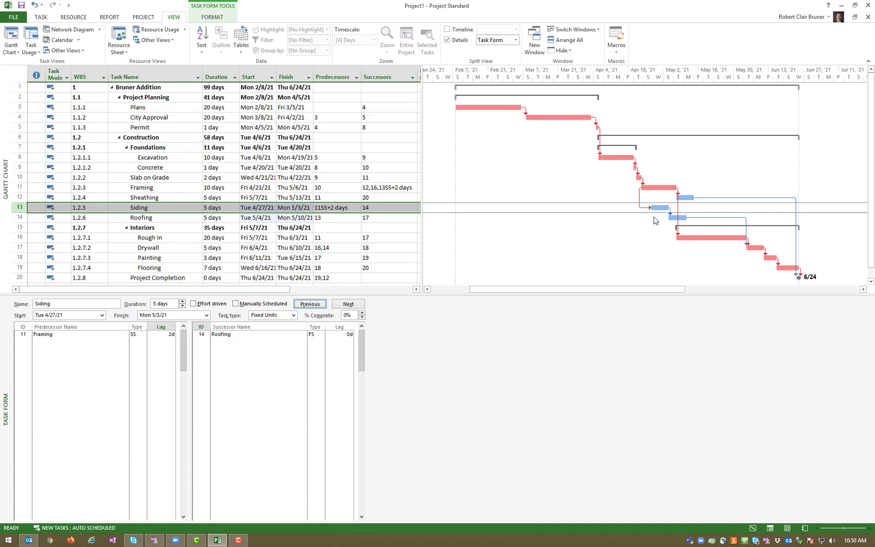
mouse_move(749, 247)
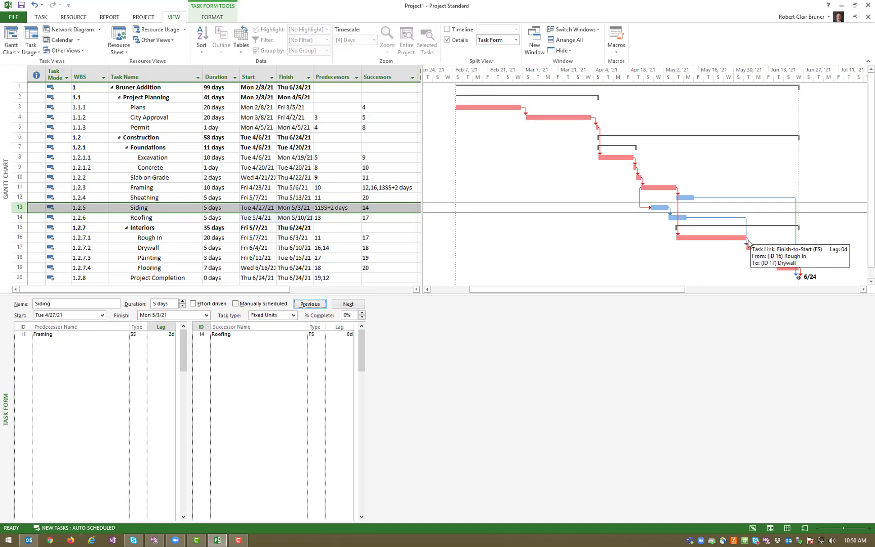
- Set a lag of -2 days on the finish-to-start link from Rough In to Drywall
double_click(748, 243)
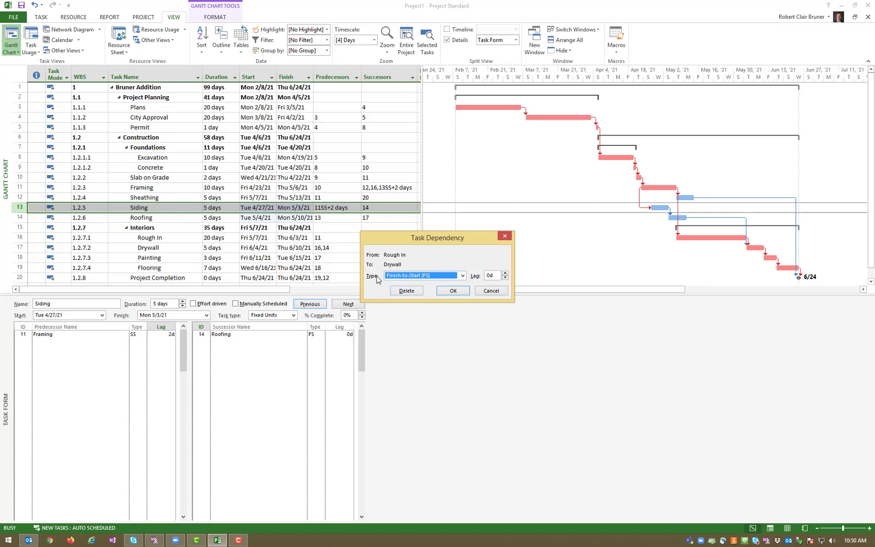
click(505, 278)
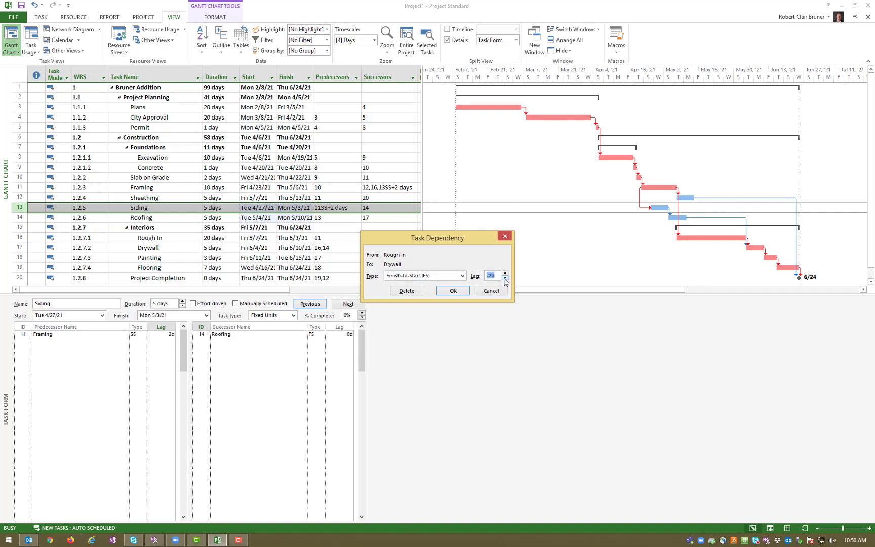
click(444, 291)
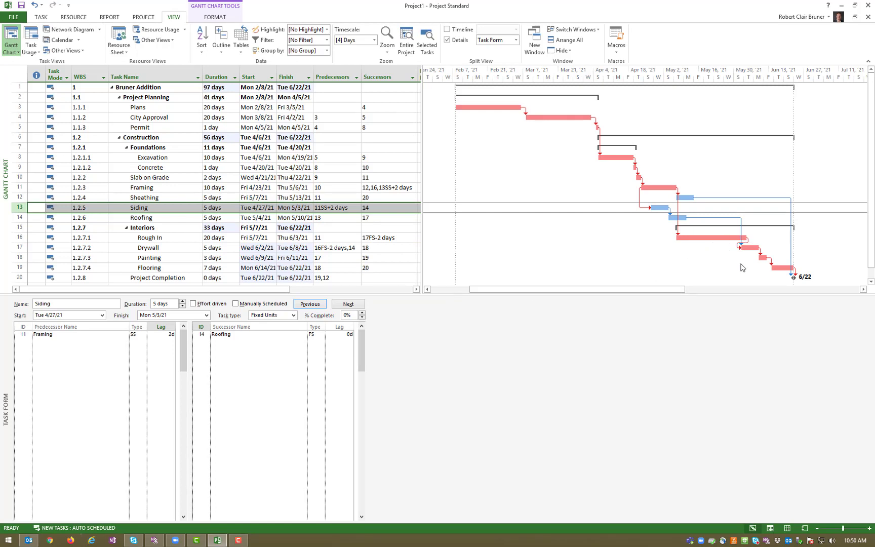
- Review the predecessors and successors of Rough In and Drywall in the Task Form
mouse_move(741, 248)
click(20, 237)
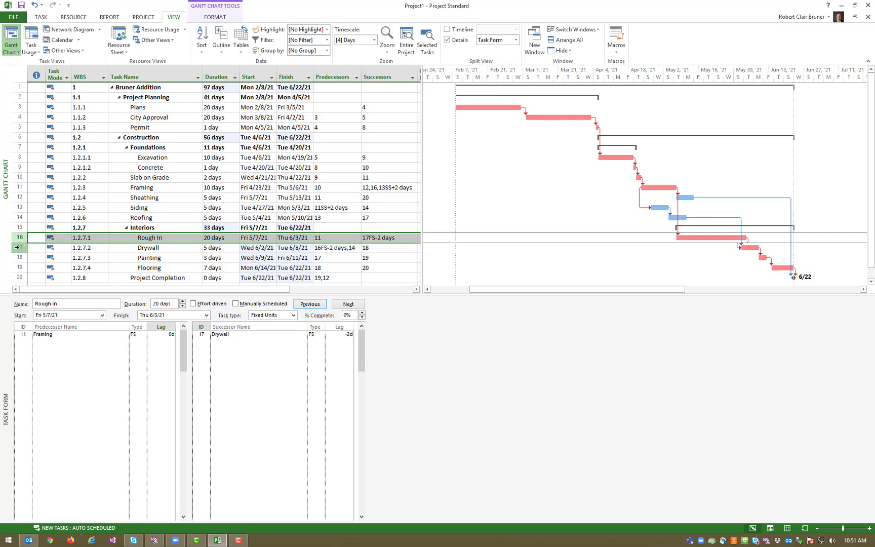
click(17, 247)
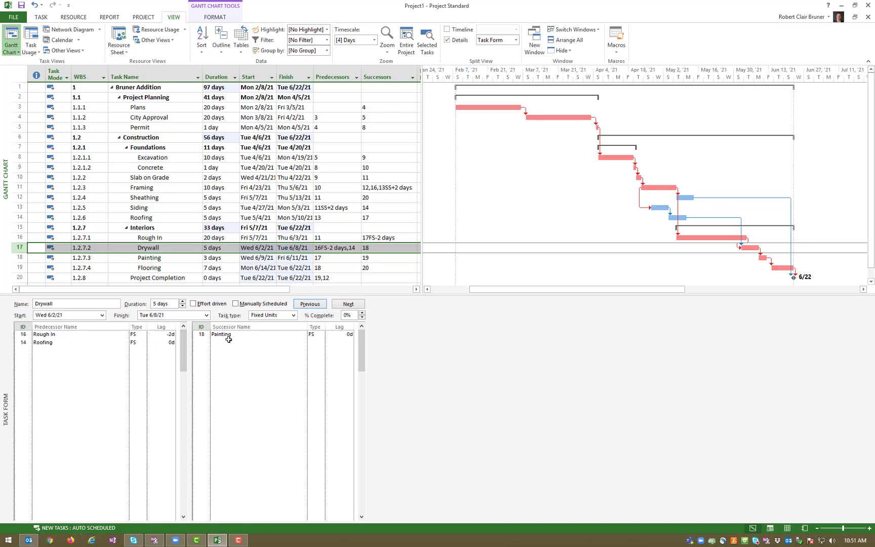
mouse_move(678, 206)
- Turn the Task Form details off and on again, and shrink their pane to give the Gantt chart more height
click(447, 40)
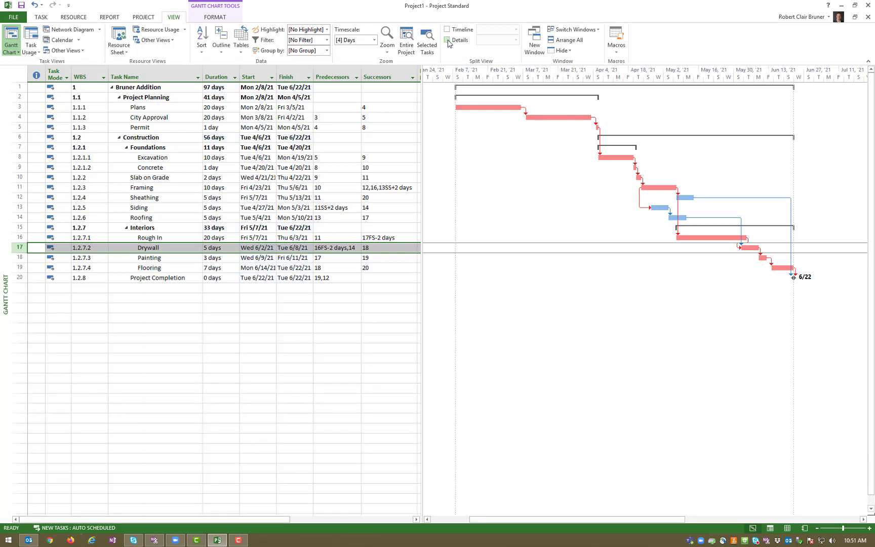
click(447, 40)
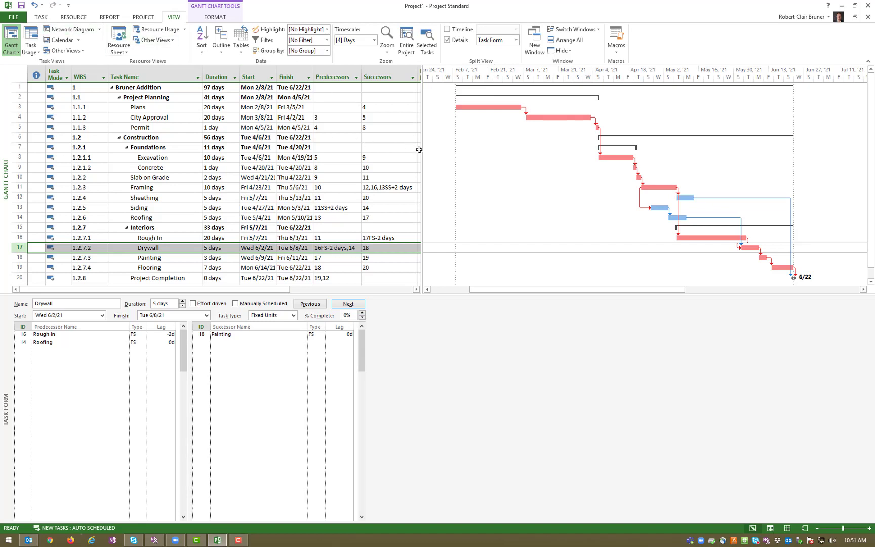
mouse_move(423, 161)
mouse_down()
mouse_move(491, 160)
mouse_move(423, 161)
mouse_up()
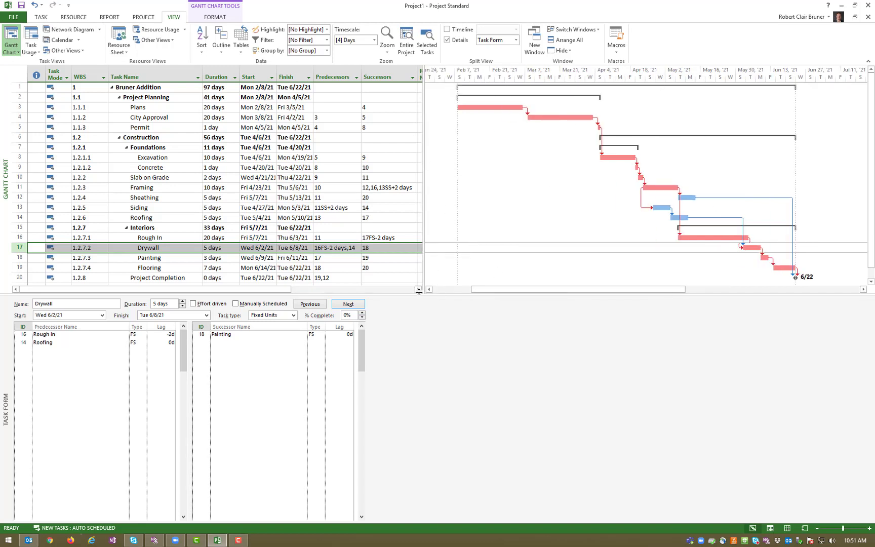
drag(418, 296, 415, 434)
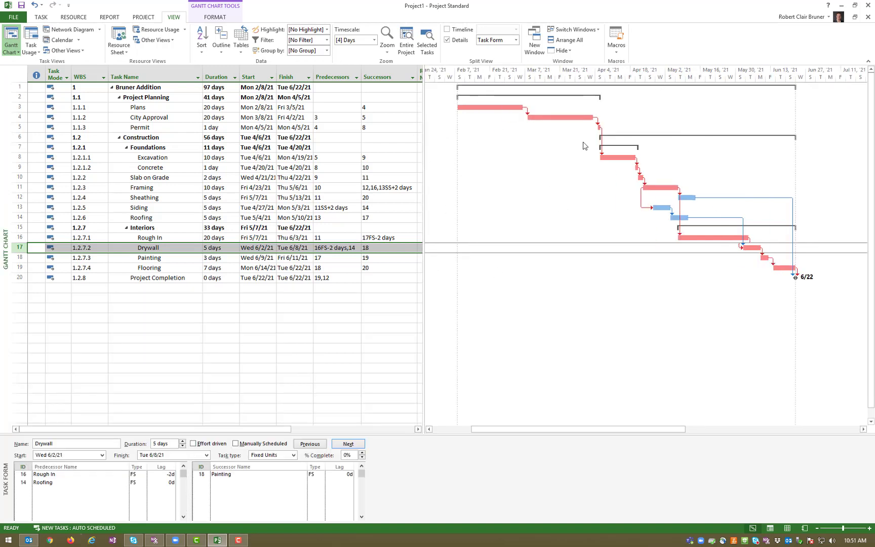
- Zoom the Gantt chart timescale to show the entire project
right_click(580, 71)
click(592, 89)
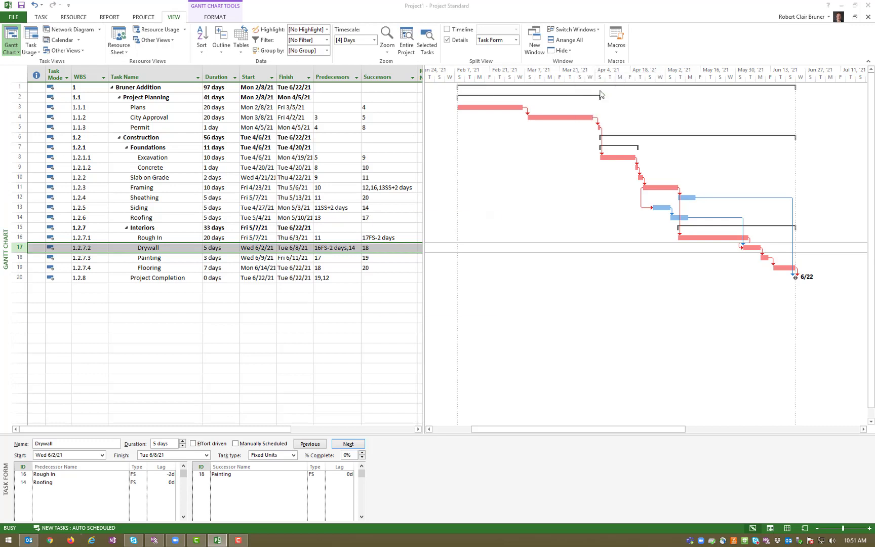
click(396, 283)
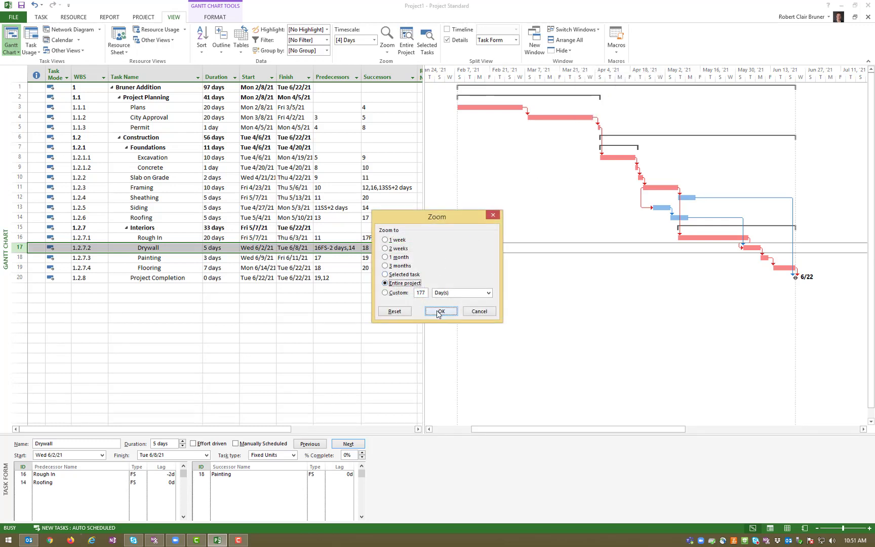
click(441, 311)
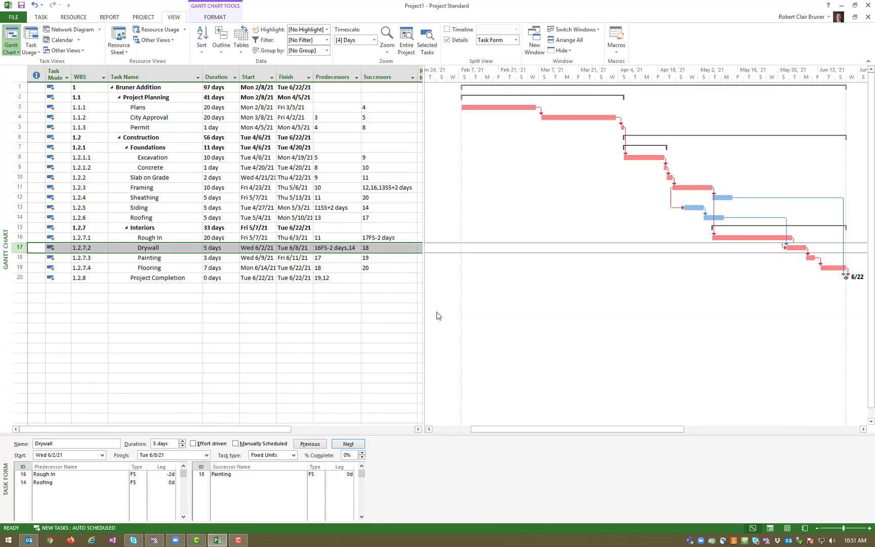
- Set the schedule to print with Bluebeam PDF on Tabloid 11" x 17" paper in landscape orientation
click(13, 19)
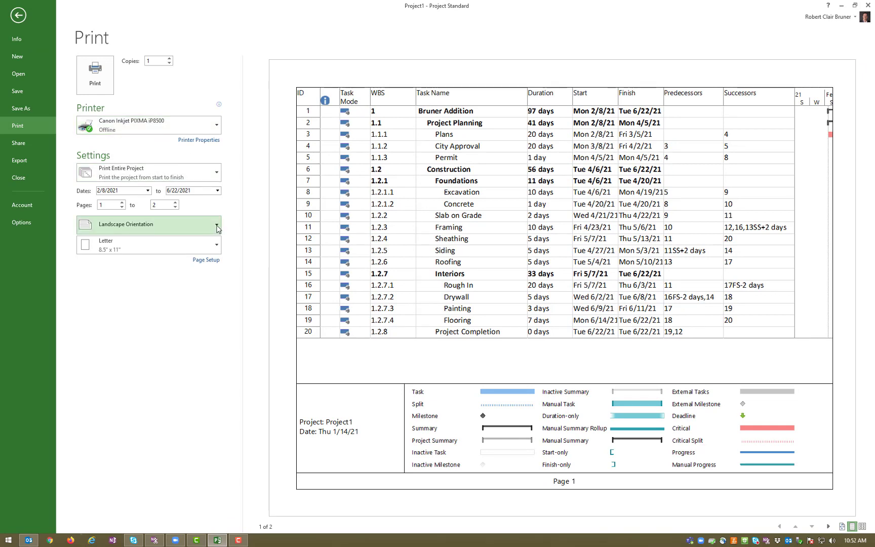
click(208, 127)
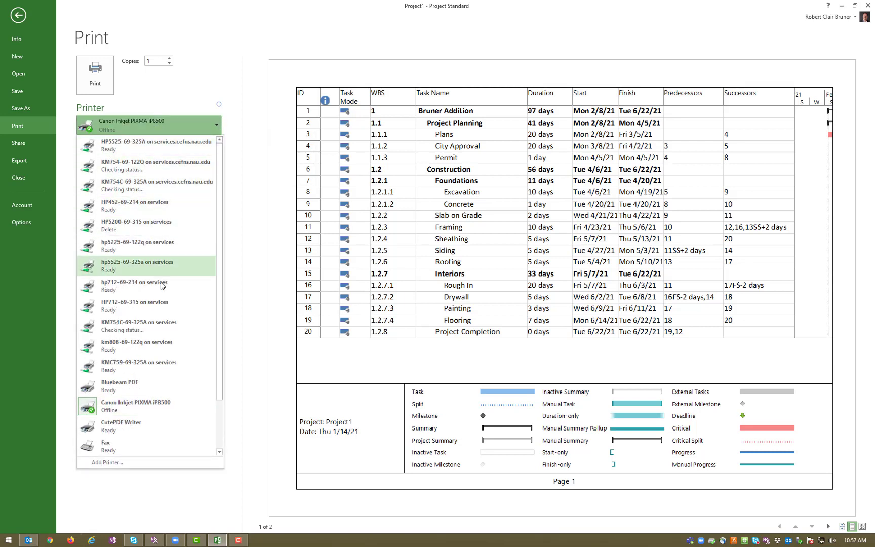
click(137, 385)
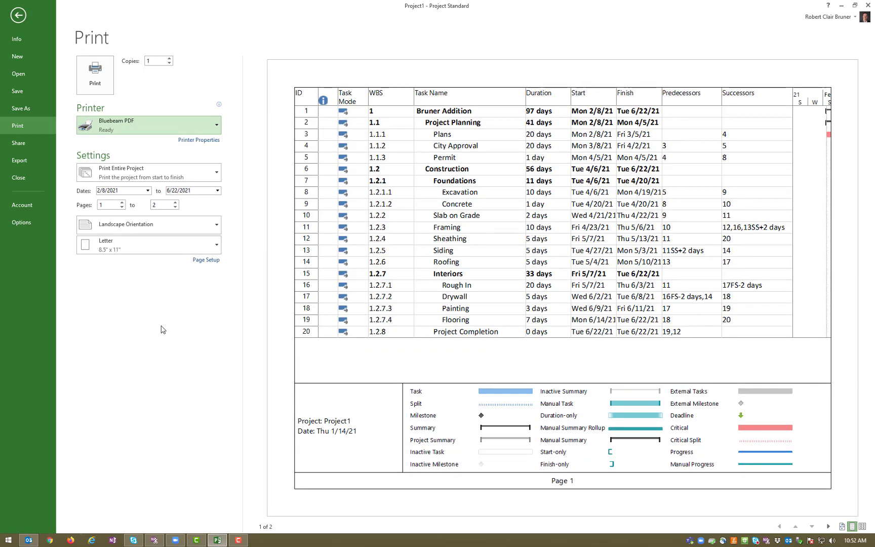
click(216, 245)
click(127, 284)
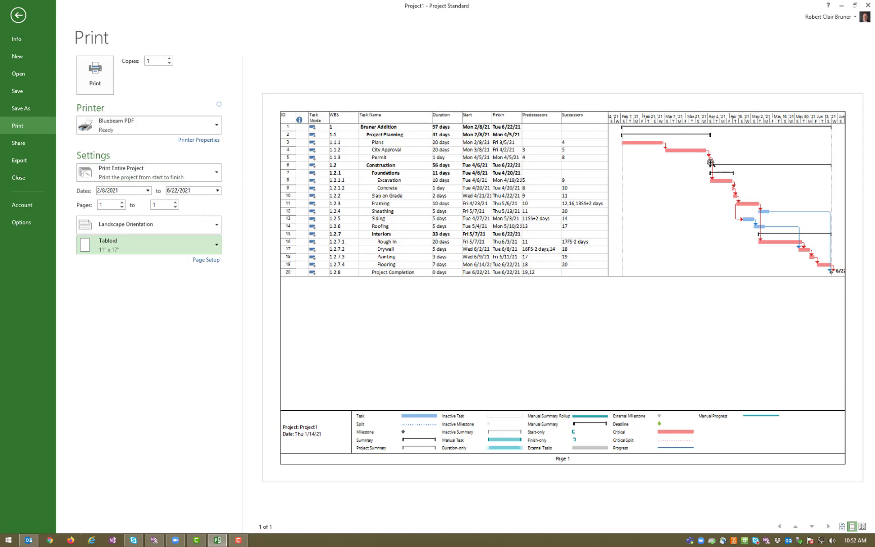
- Leave the project's save options without saving and reopen its print settings
key(ctrl+s)
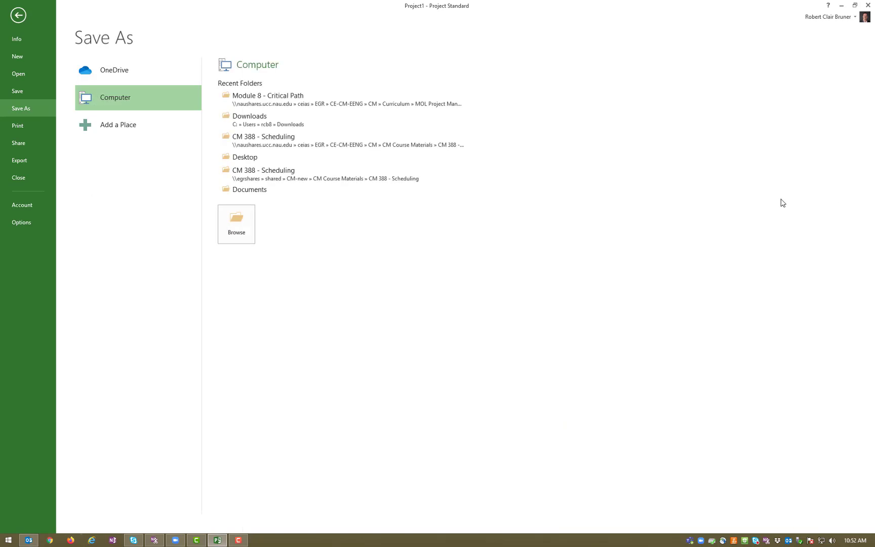
click(18, 15)
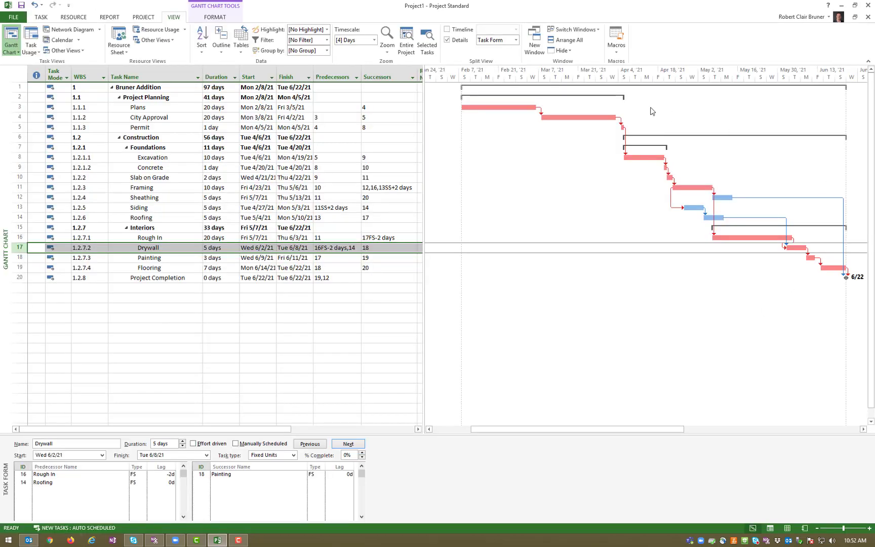
click(13, 18)
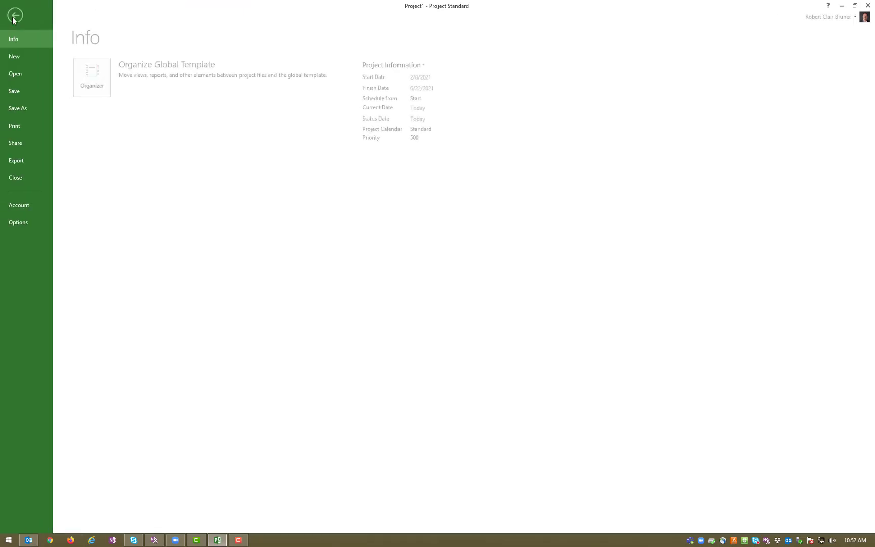
click(15, 128)
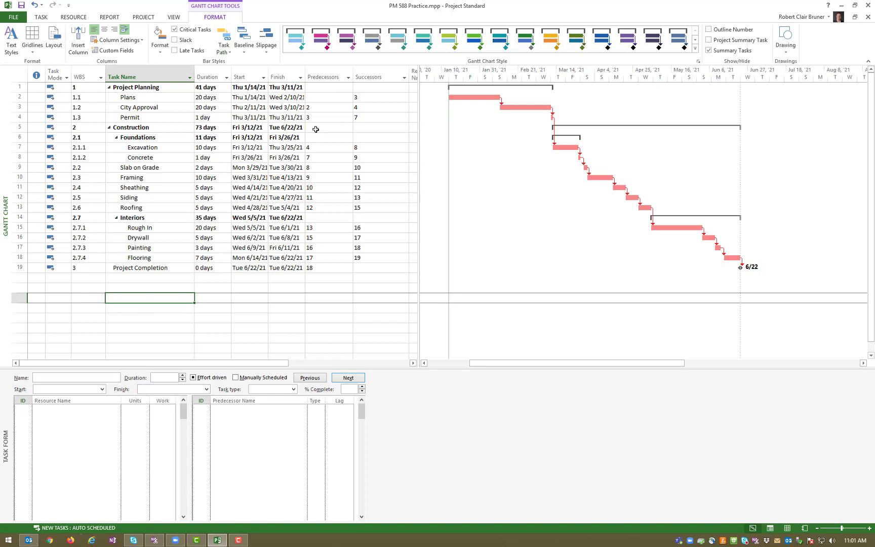
- Check the predecessor and successor cells of the Construction, Foundations and Interiors summary tasks in PM 588 Practice
drag(316, 129, 365, 137)
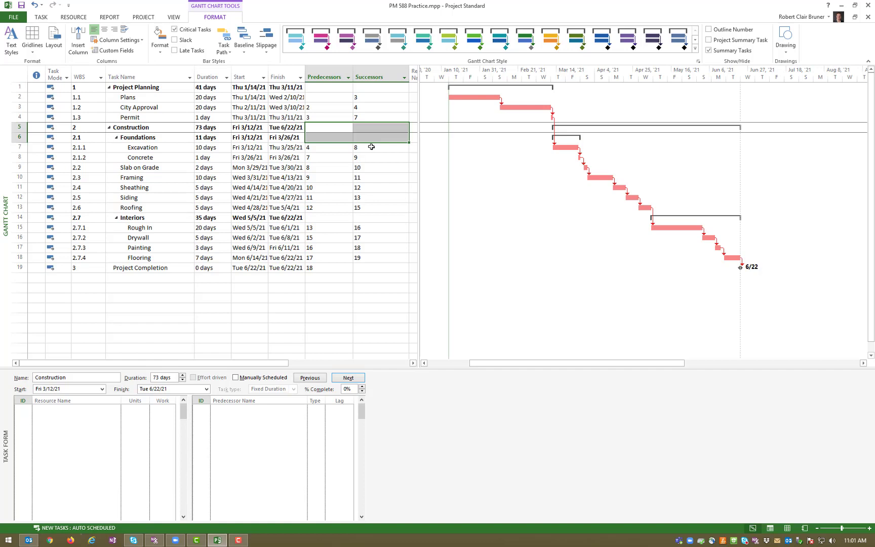
click(339, 166)
click(347, 128)
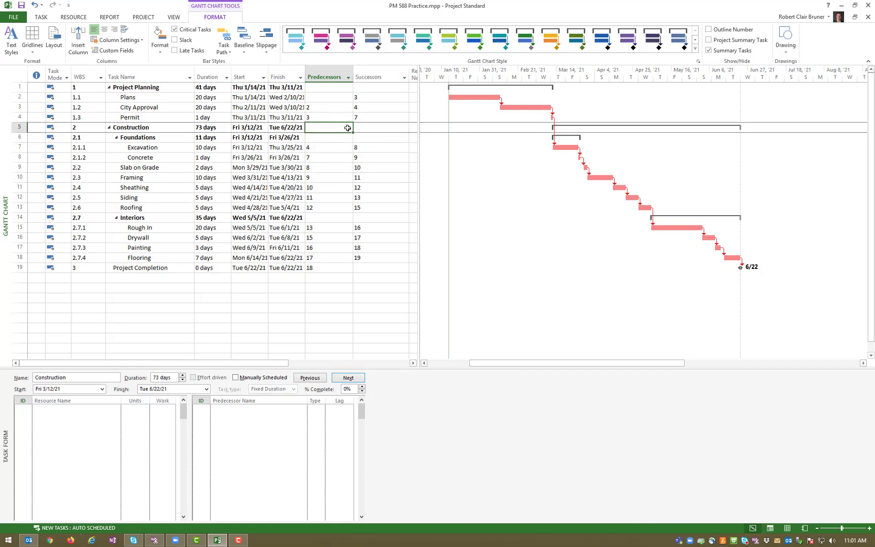
drag(348, 128, 364, 136)
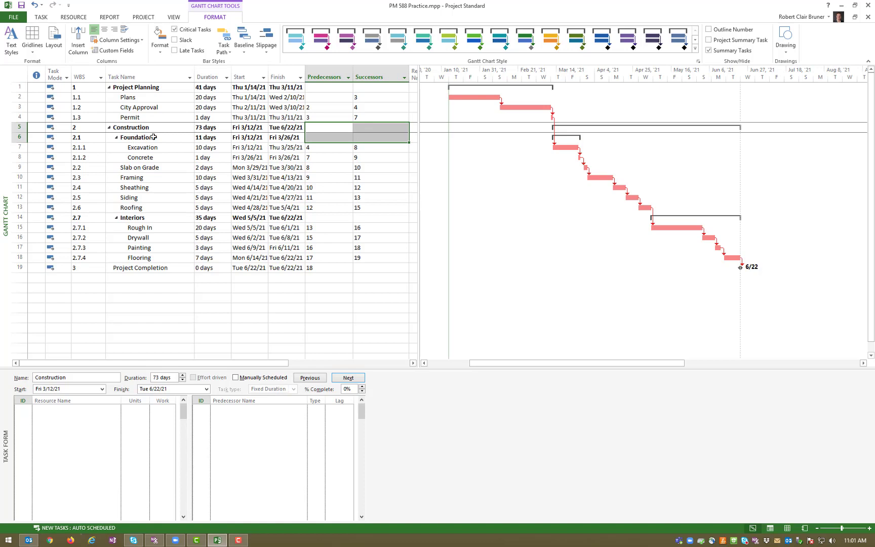
click(349, 150)
drag(319, 128, 371, 129)
click(341, 220)
drag(340, 219, 356, 221)
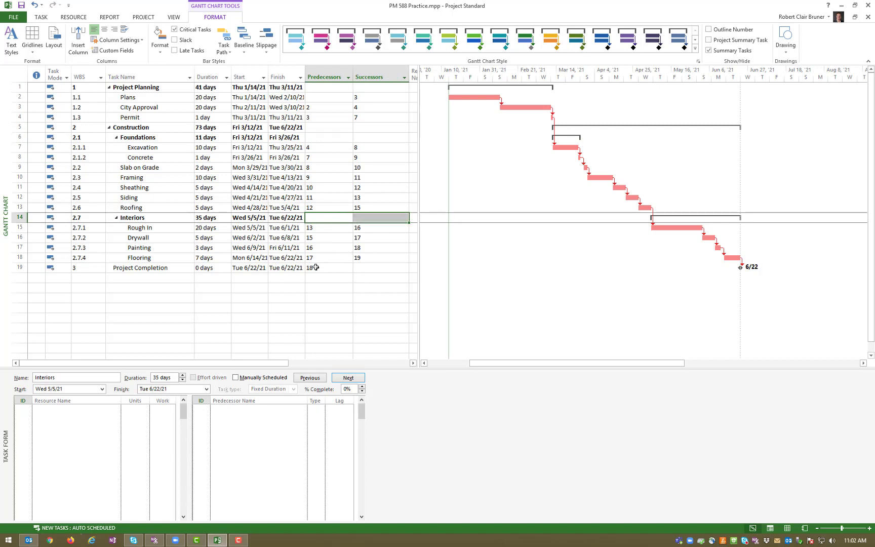
click(213, 216)
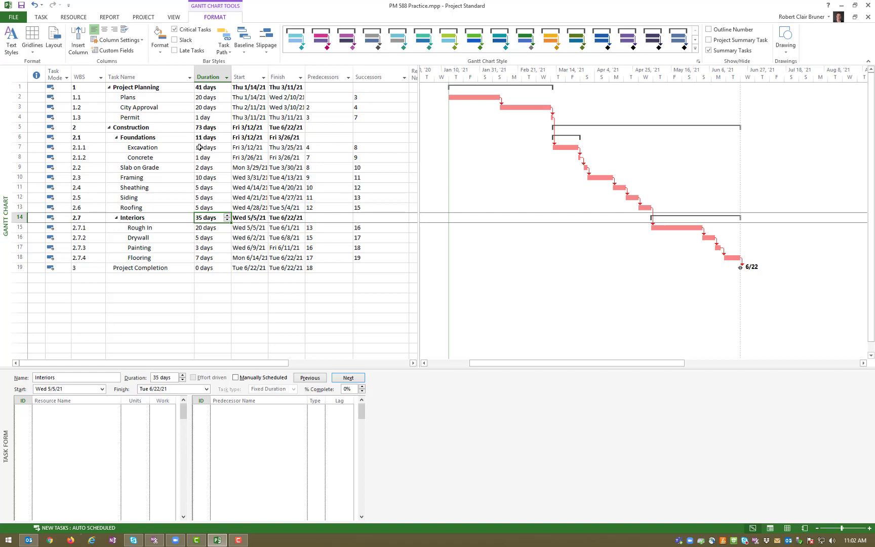
- Choose Bluebeam PDF as the printer and Tabloid 11" x 17" as the paper size for the PM 588 Practice schedule
click(14, 17)
click(25, 128)
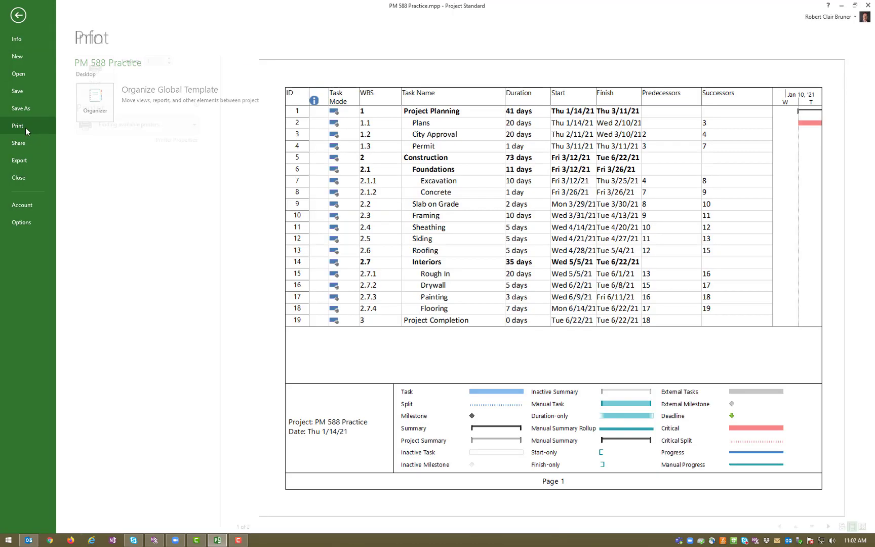
click(211, 129)
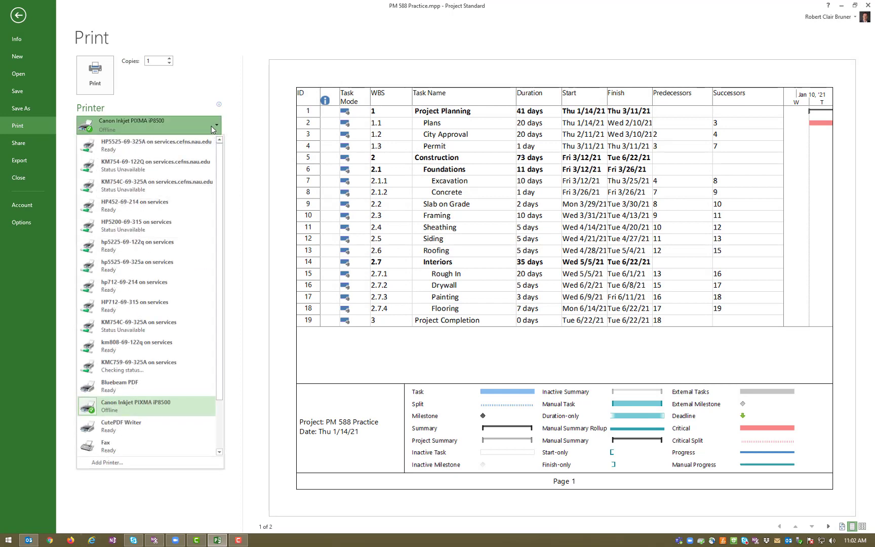
click(127, 384)
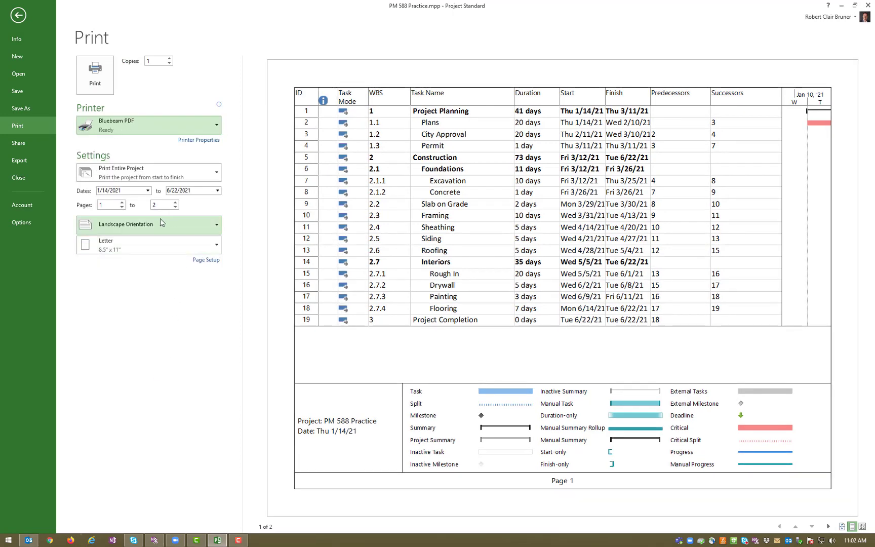
click(212, 248)
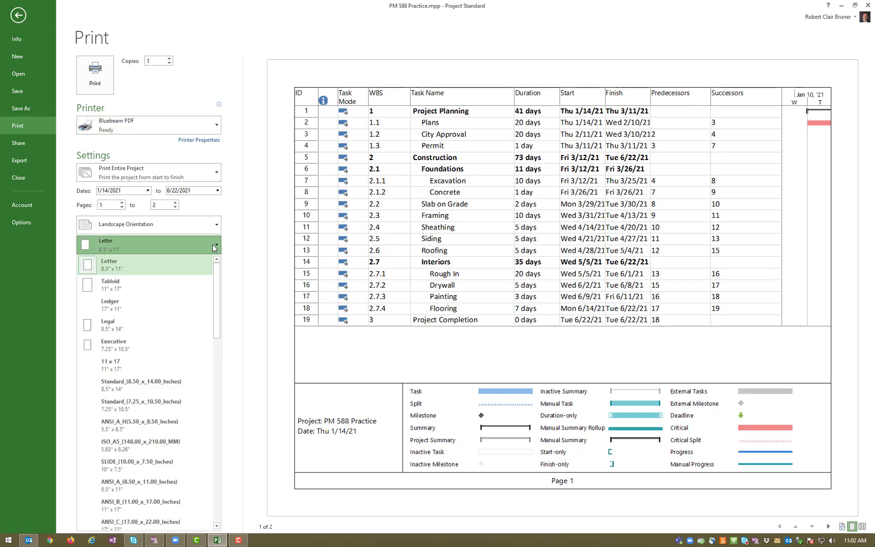
click(131, 294)
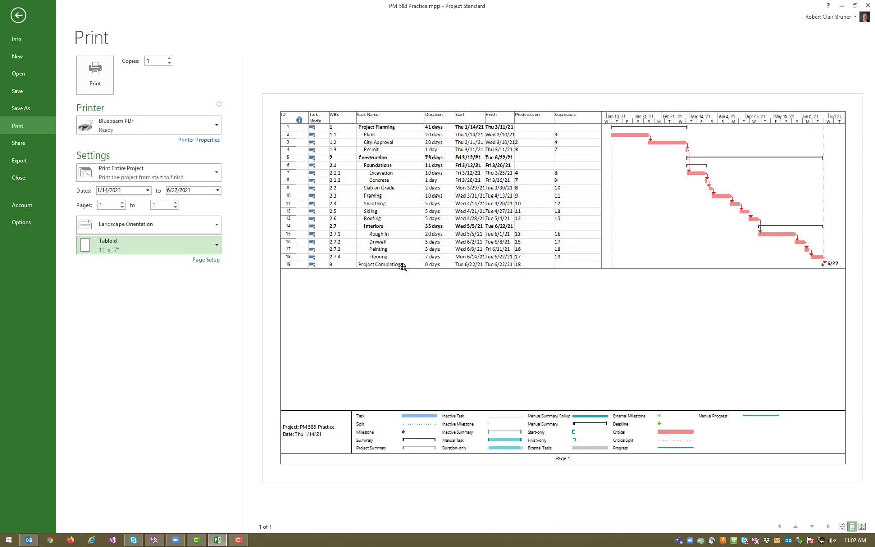
- Change the paper size to Letter 8.5" x 11" and page through the print preview of the schedule
click(212, 247)
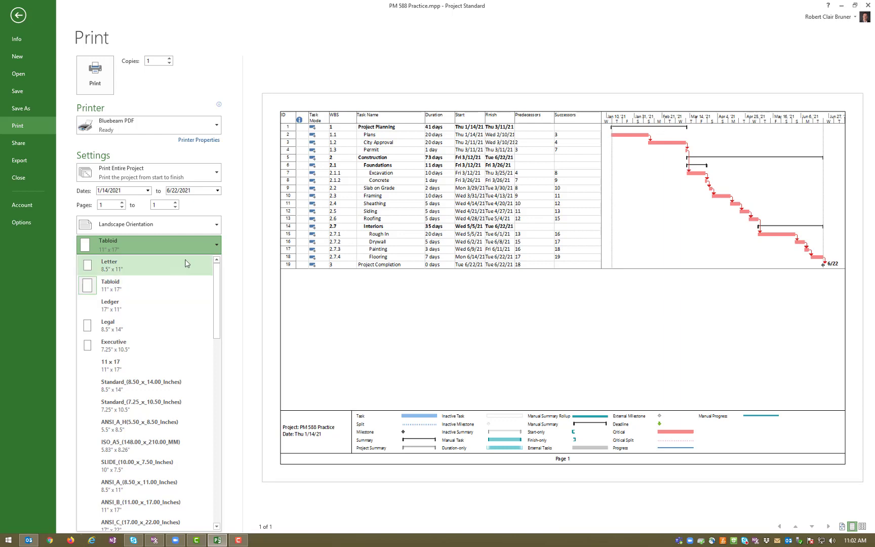
click(155, 267)
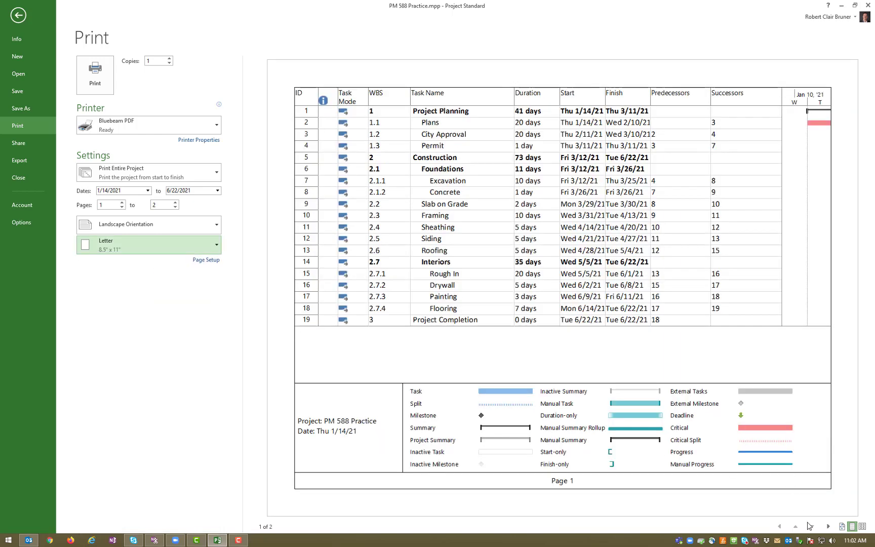
click(828, 527)
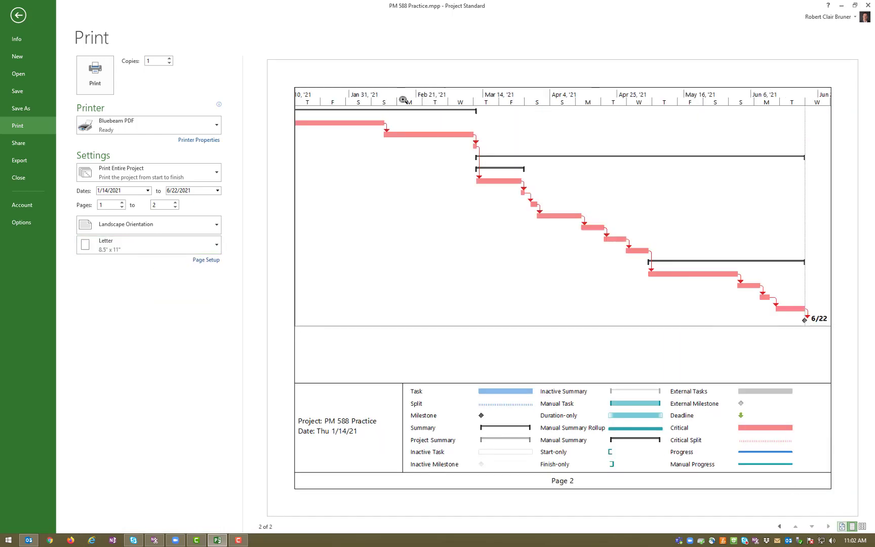
click(778, 528)
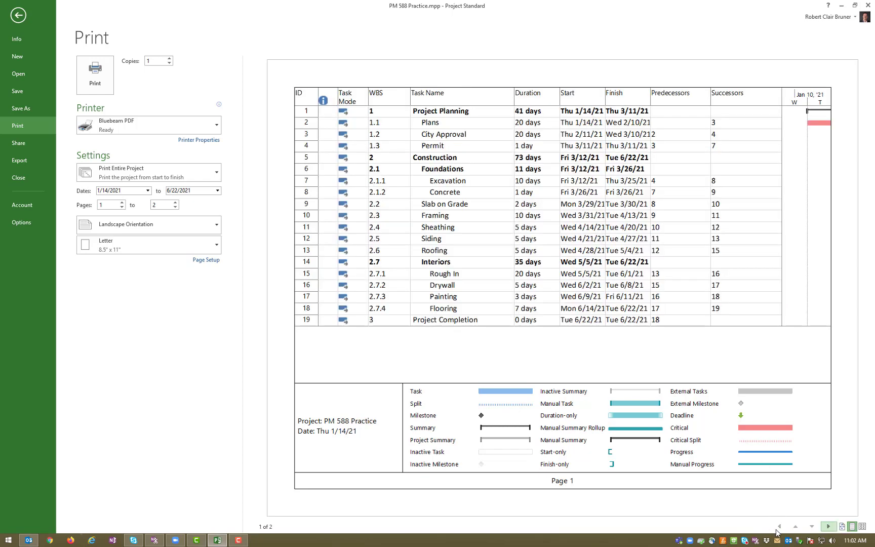
click(830, 529)
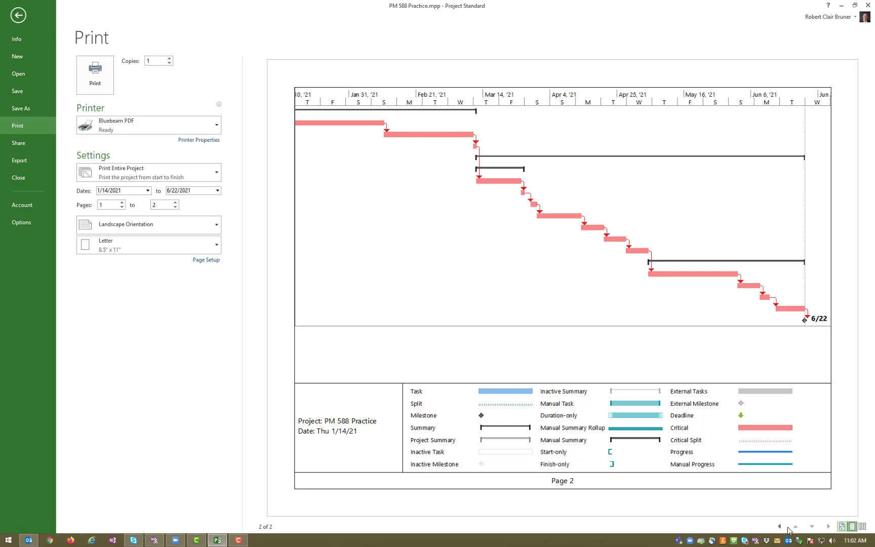
- Set the schedule's paper size to Tabloid 11" x 17" and its scaling to fit 1 page wide by 1 tall
click(214, 247)
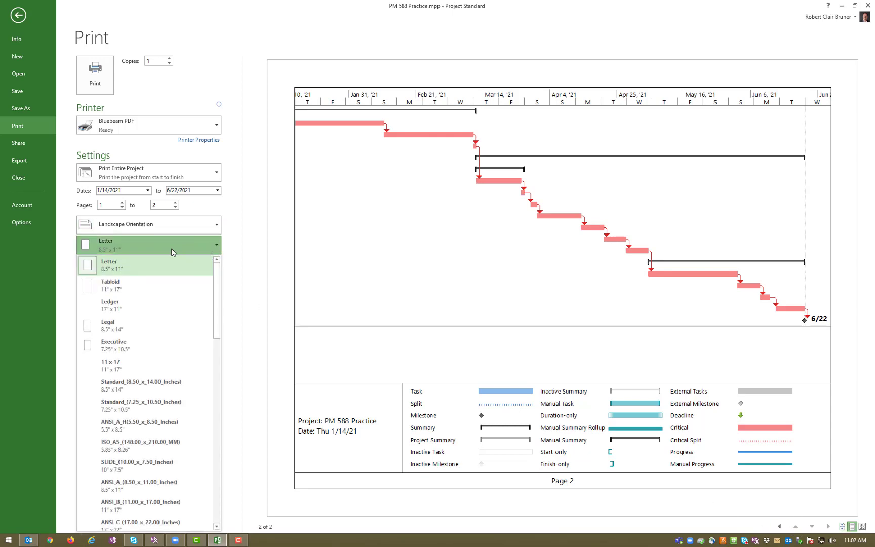
click(125, 287)
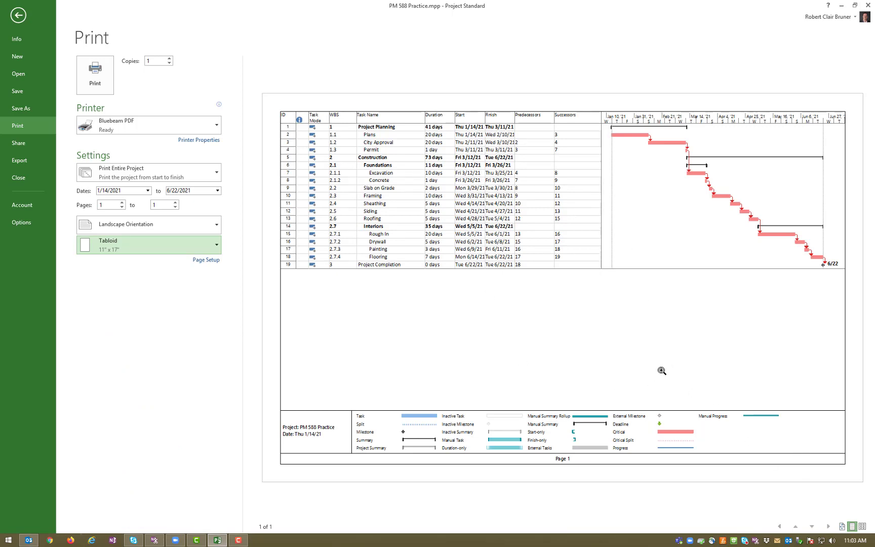
click(198, 261)
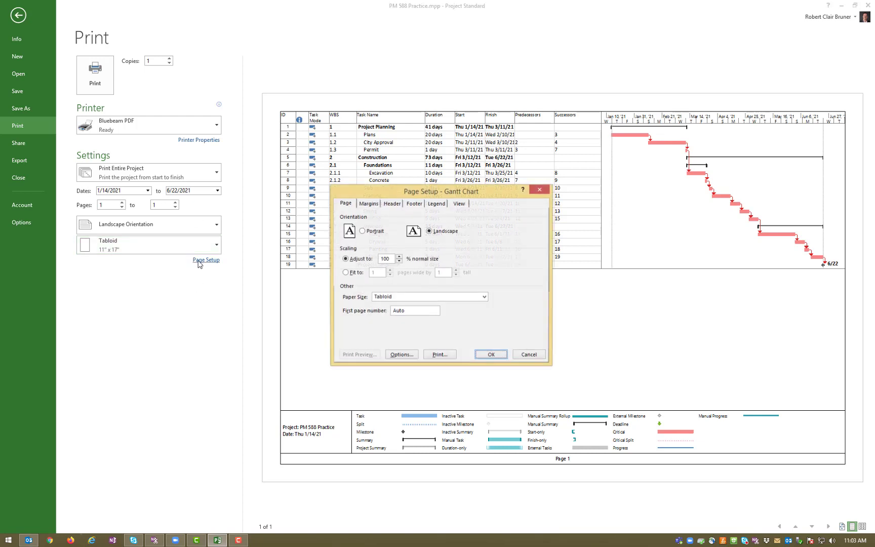
click(345, 273)
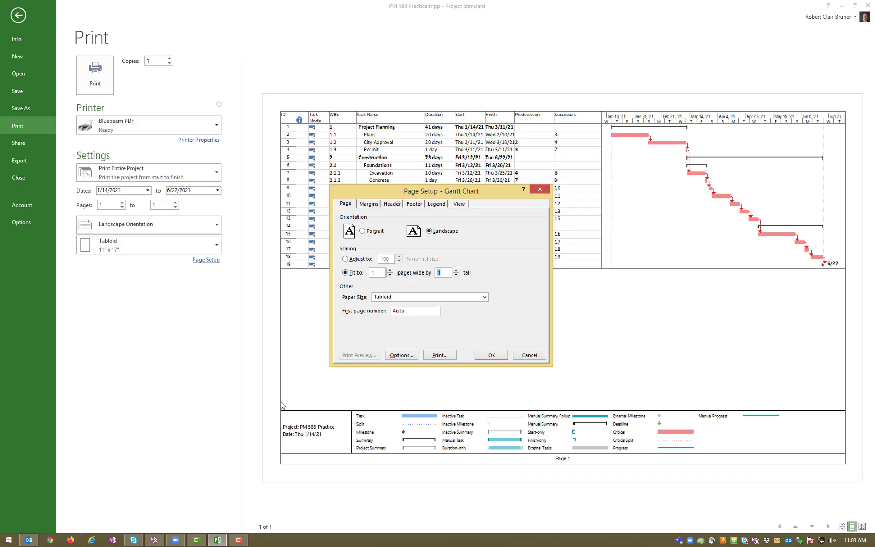
- Add the scheduler's full name below the date in the legend's left section, check the footer, and apply the page setup
click(435, 203)
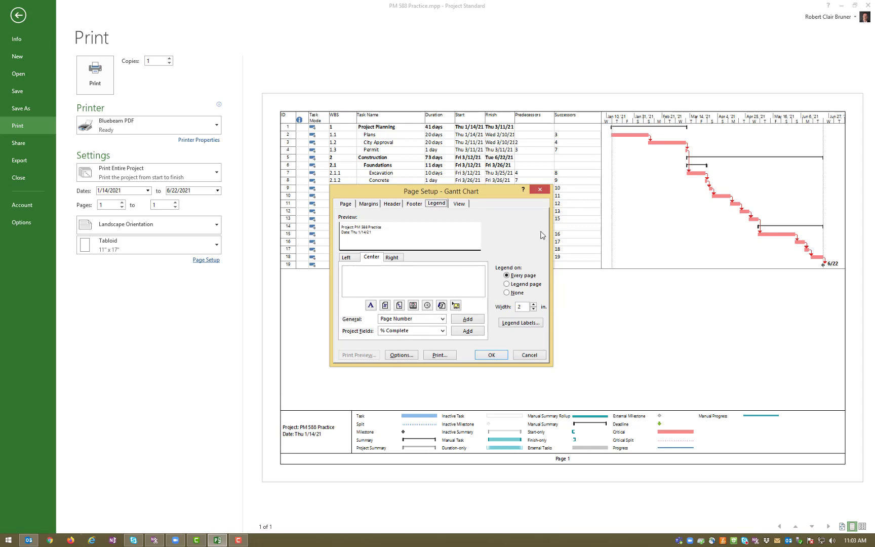
click(348, 258)
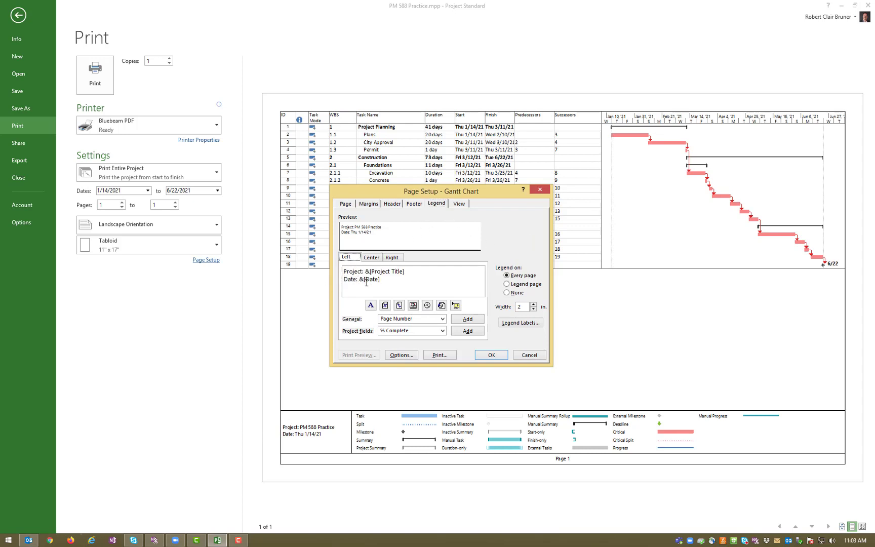
click(383, 279)
text(Rob Bruner)
click(386, 259)
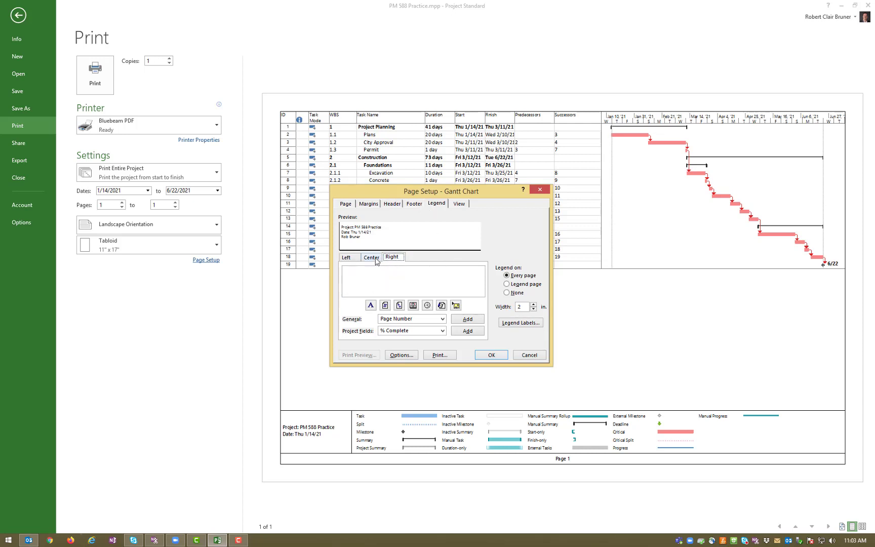
click(377, 259)
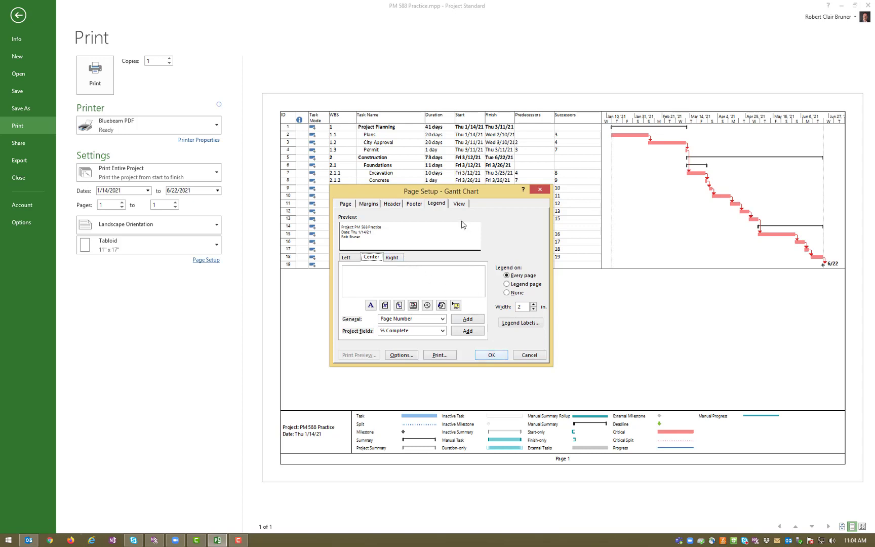
click(410, 204)
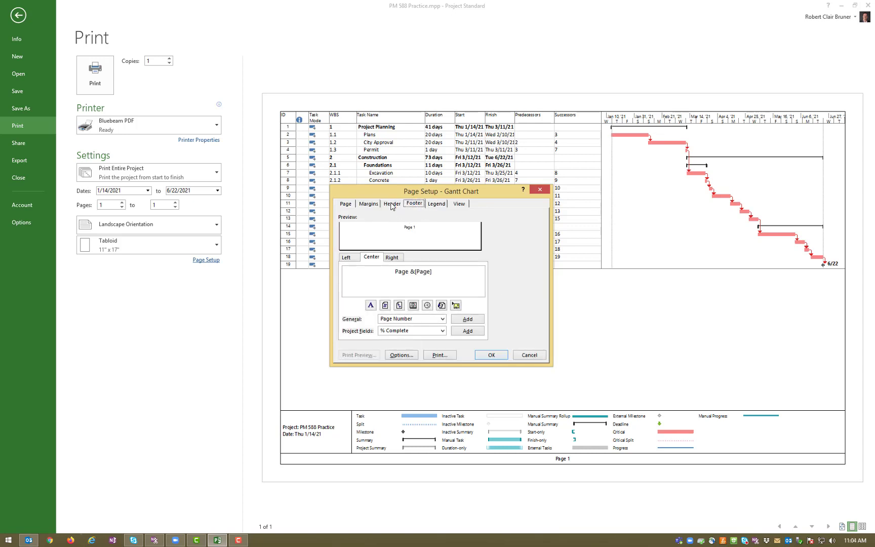
click(491, 354)
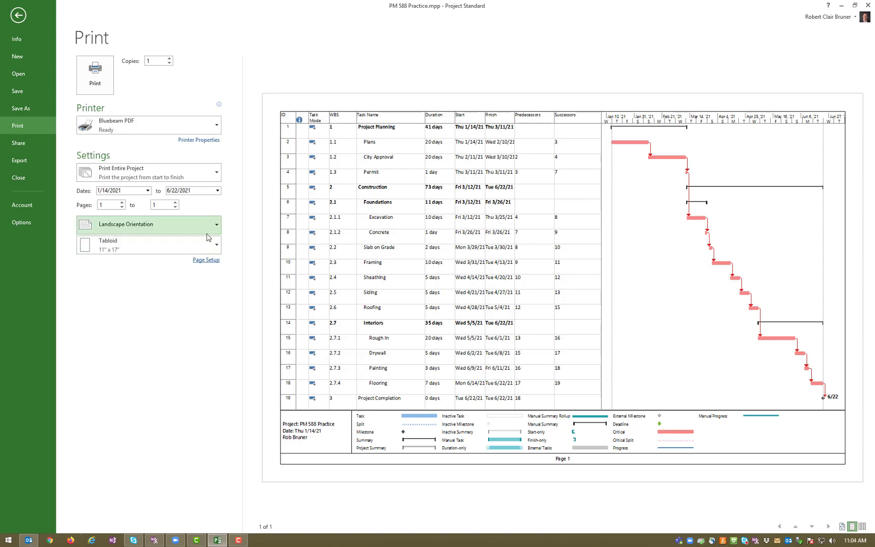
- Review the page setup's orientation, fit-to-page scaling and paper size for the Gantt chart printout
click(212, 260)
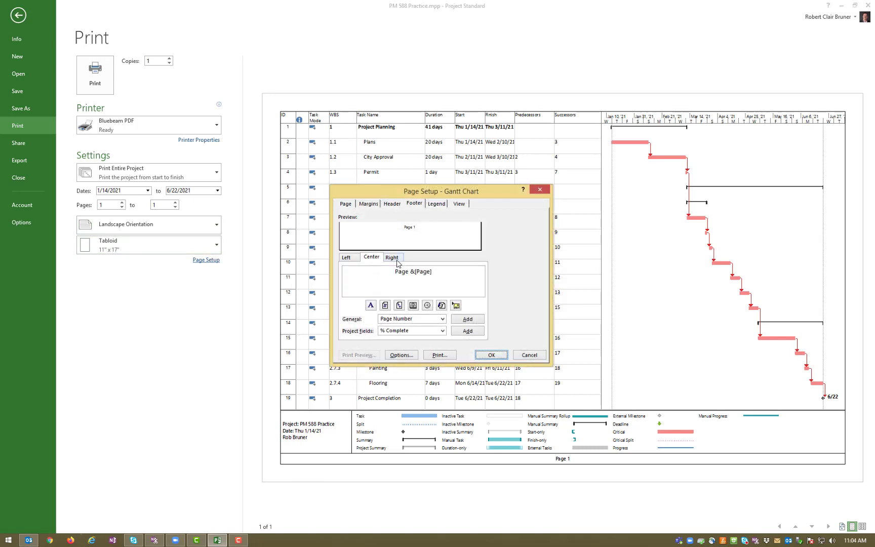
click(344, 204)
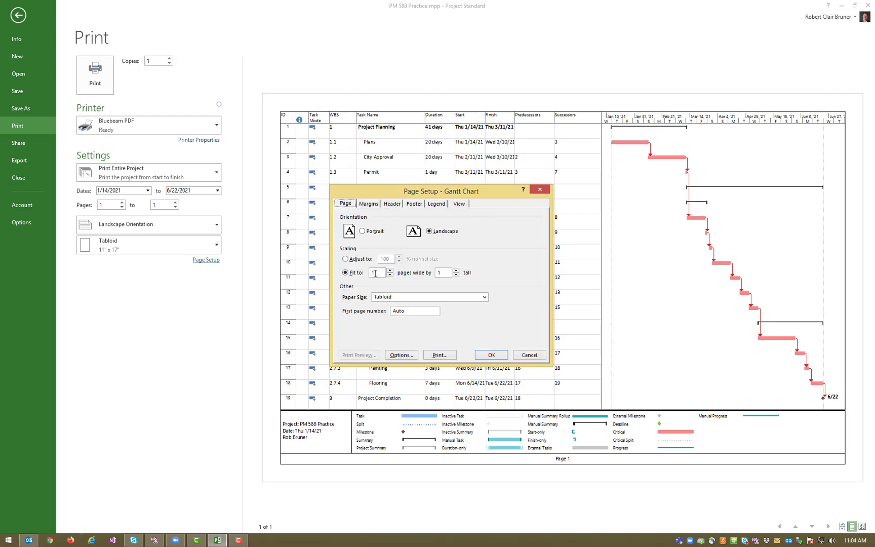
click(490, 356)
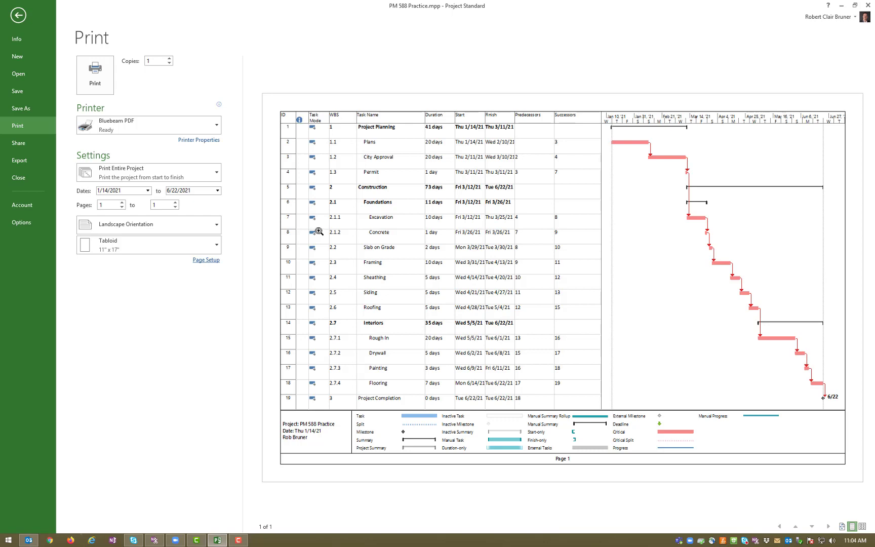
- Return to the Gantt chart and switch the Project Planning task to Manually Scheduled and back to Auto Scheduled
key(Escape)
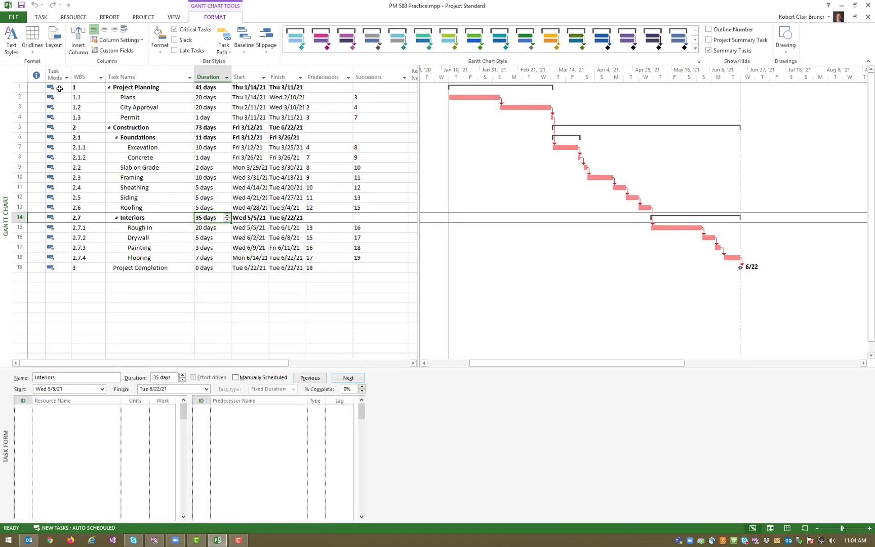
click(56, 87)
click(67, 87)
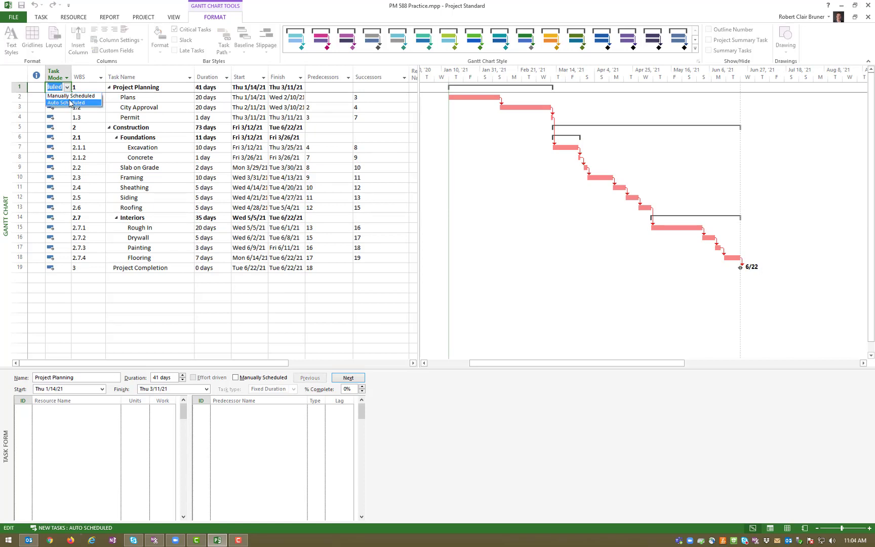
click(71, 94)
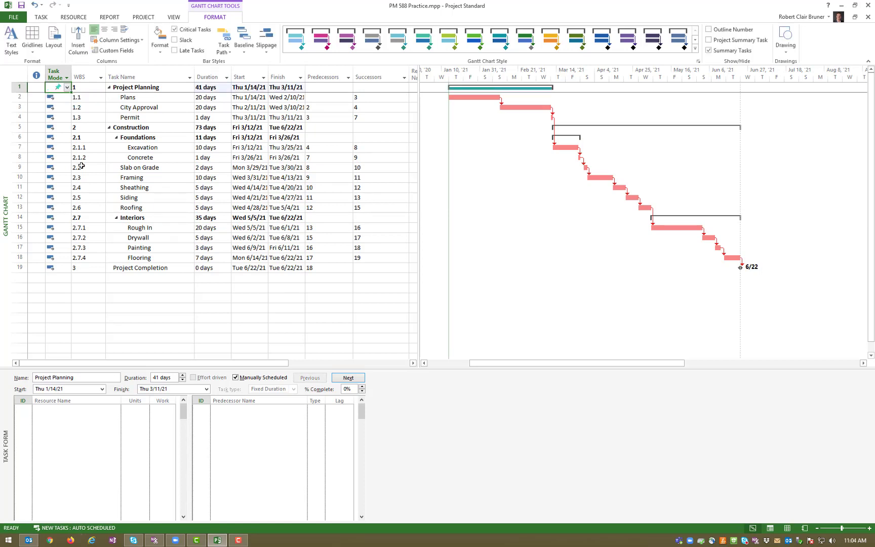
click(67, 87)
click(67, 103)
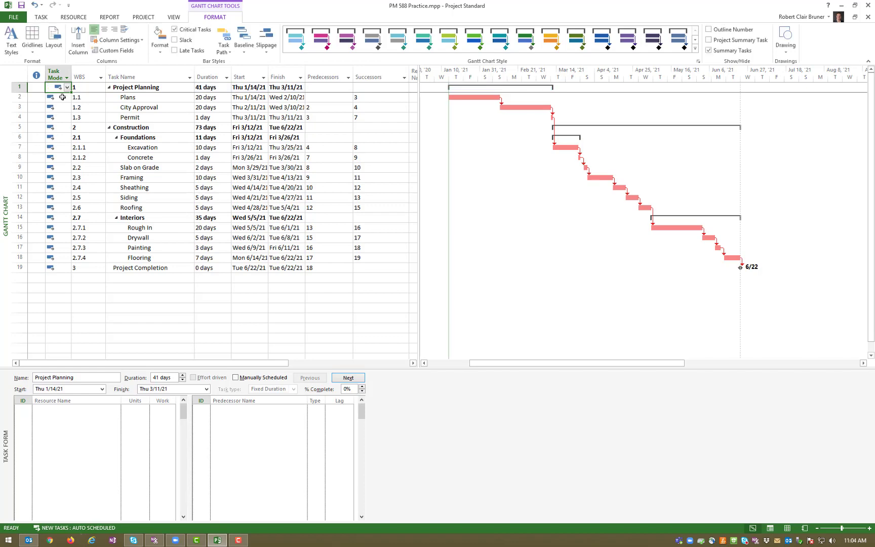
- Check the one-page print preview of the schedule again and go back to the Gantt chart
click(14, 17)
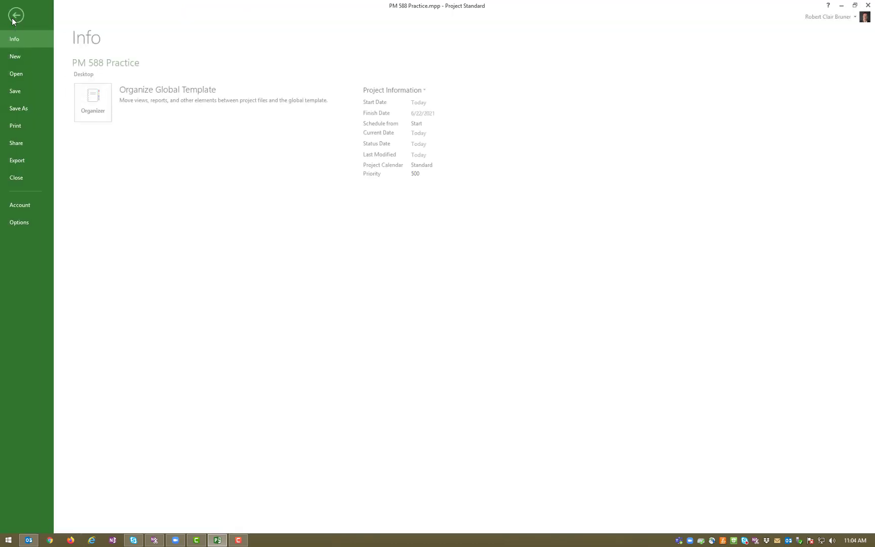
click(21, 126)
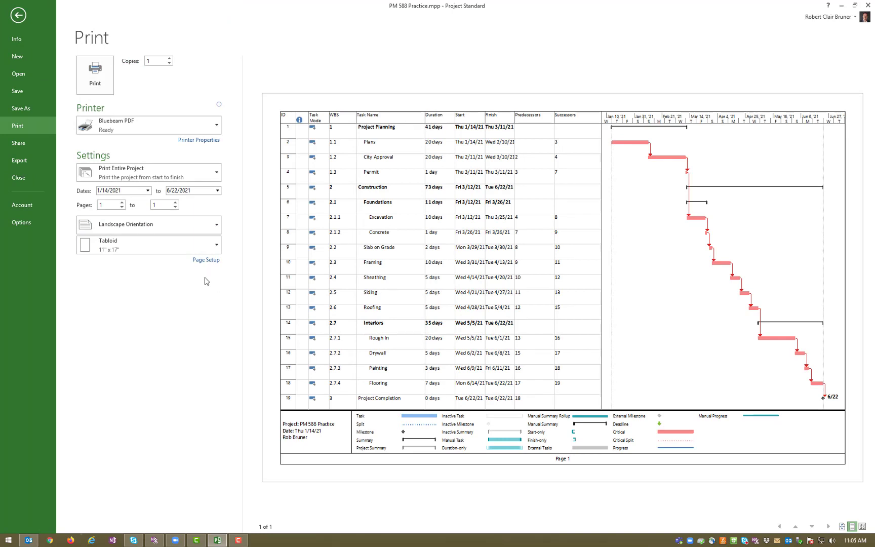
click(18, 15)
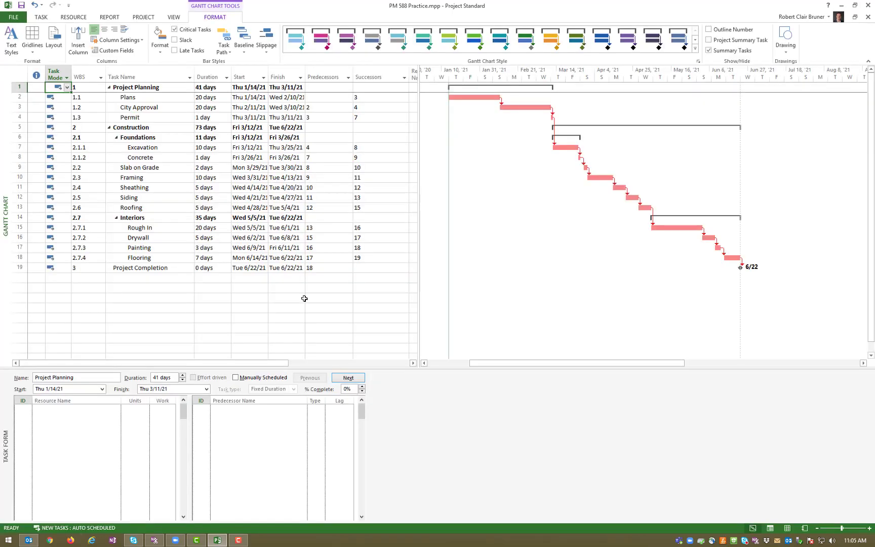